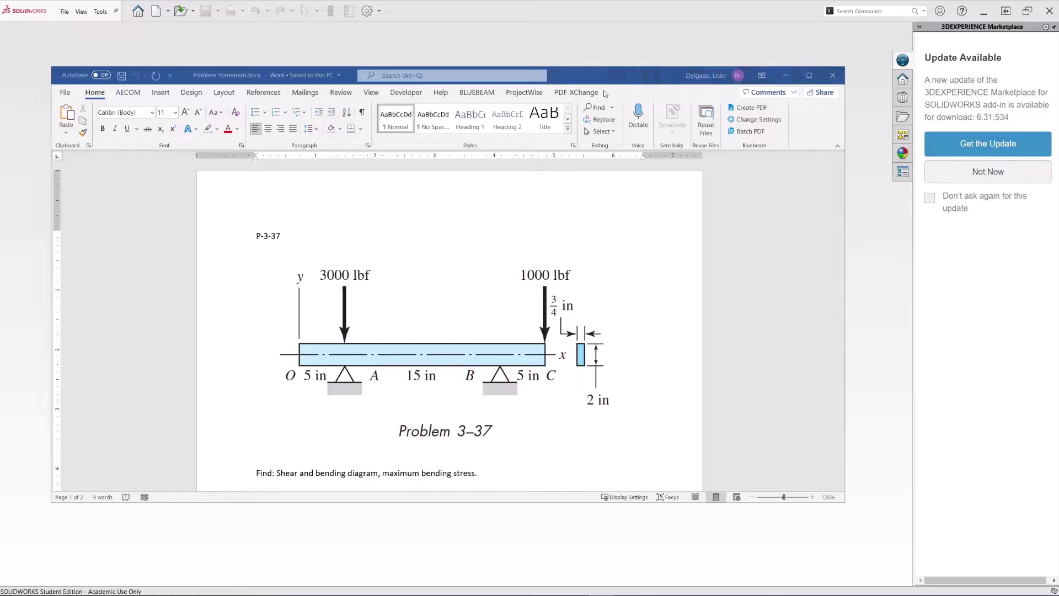
Minimize the Word problem statement for beam P-3-37.
key(super+Down)
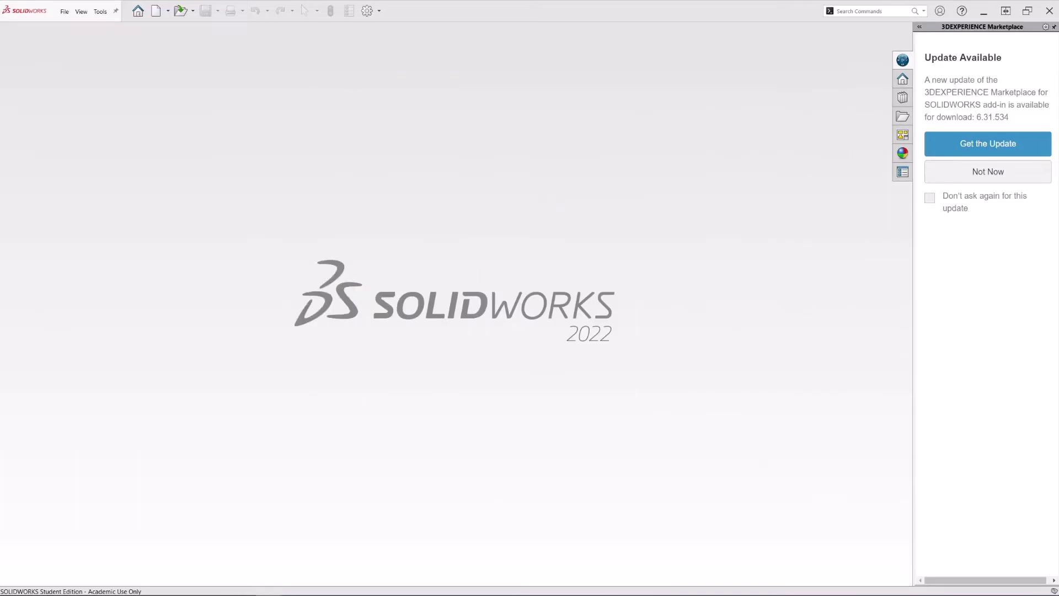
Create a new part document.
click(156, 11)
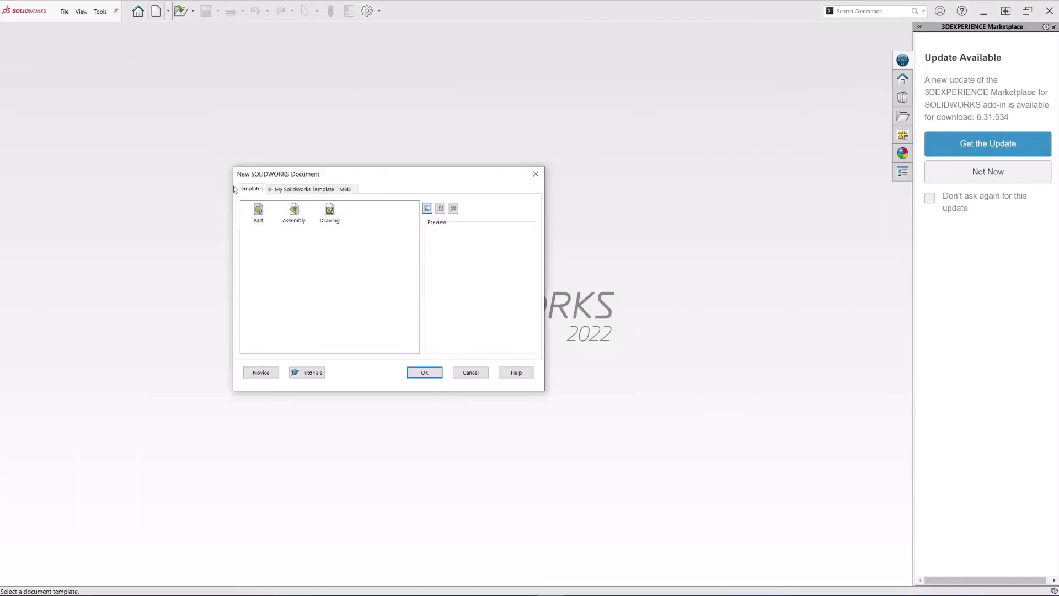
click(257, 213)
double_click(257, 213)
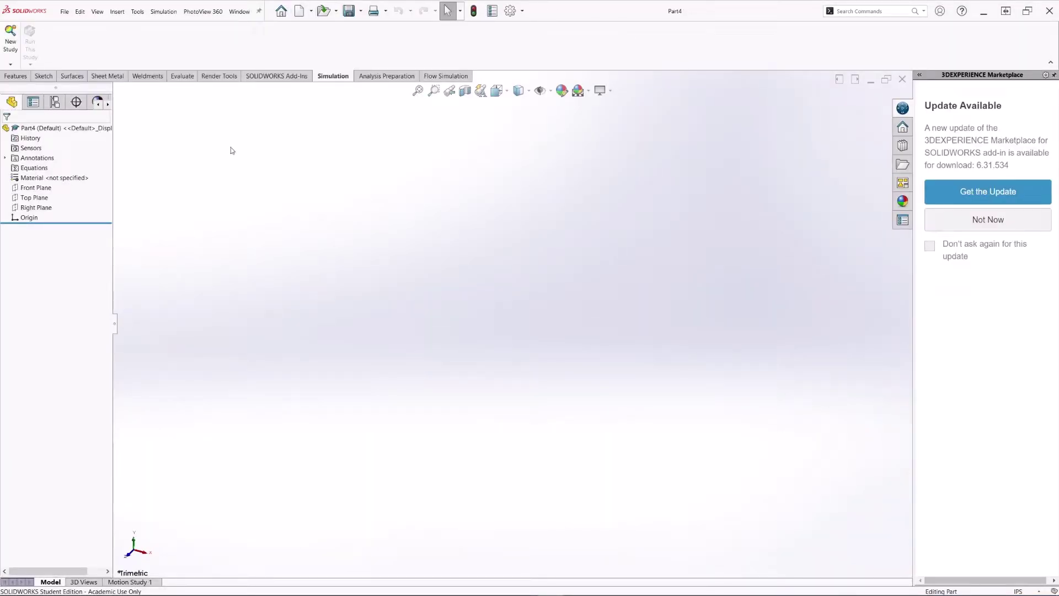
Sketch on the Front Plane a horizontal line in three collinear segments.
click(44, 78)
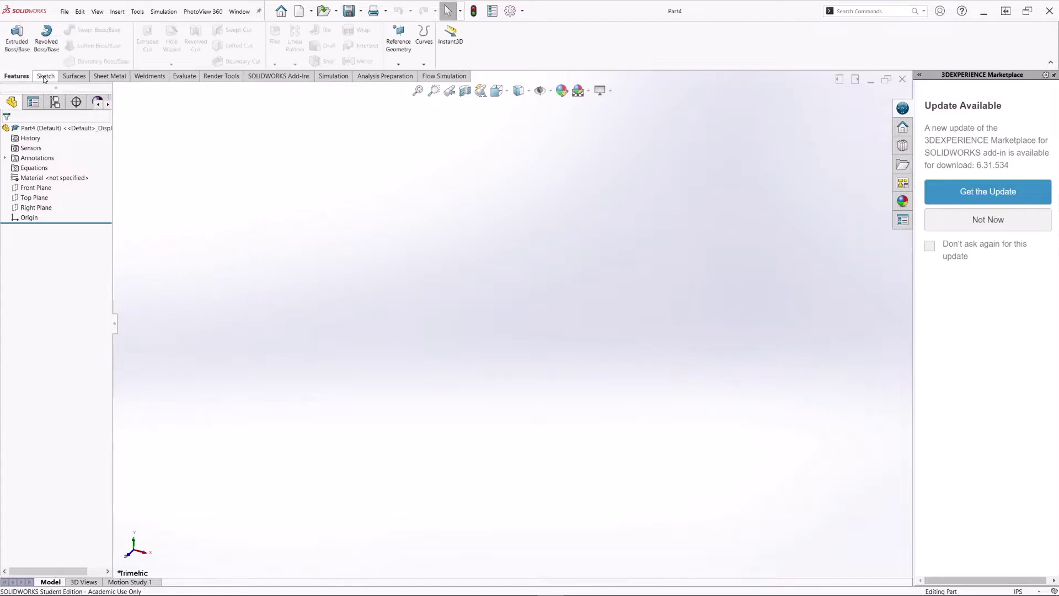
click(35, 188)
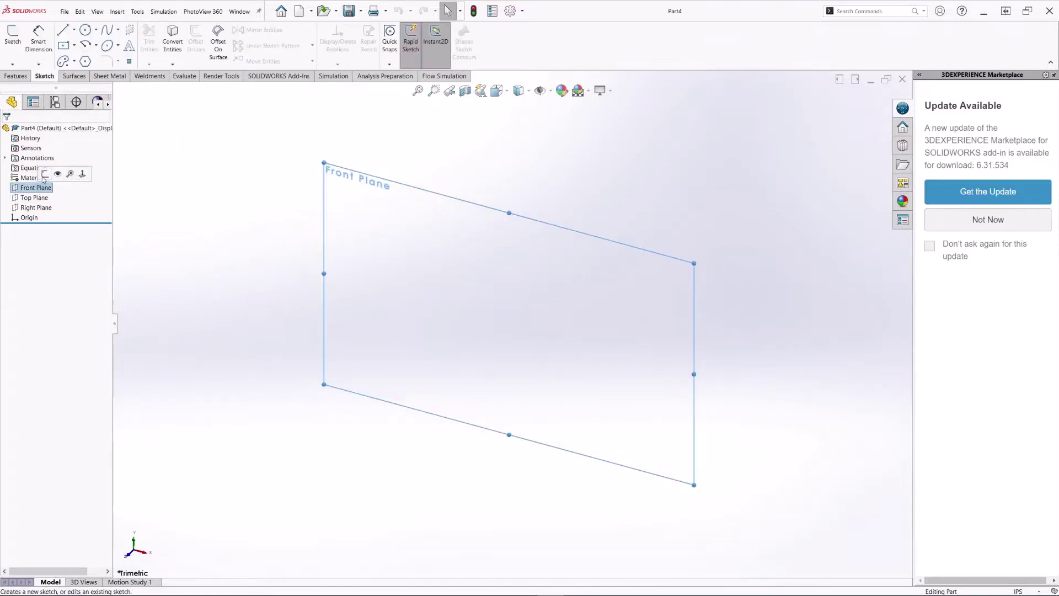
click(45, 174)
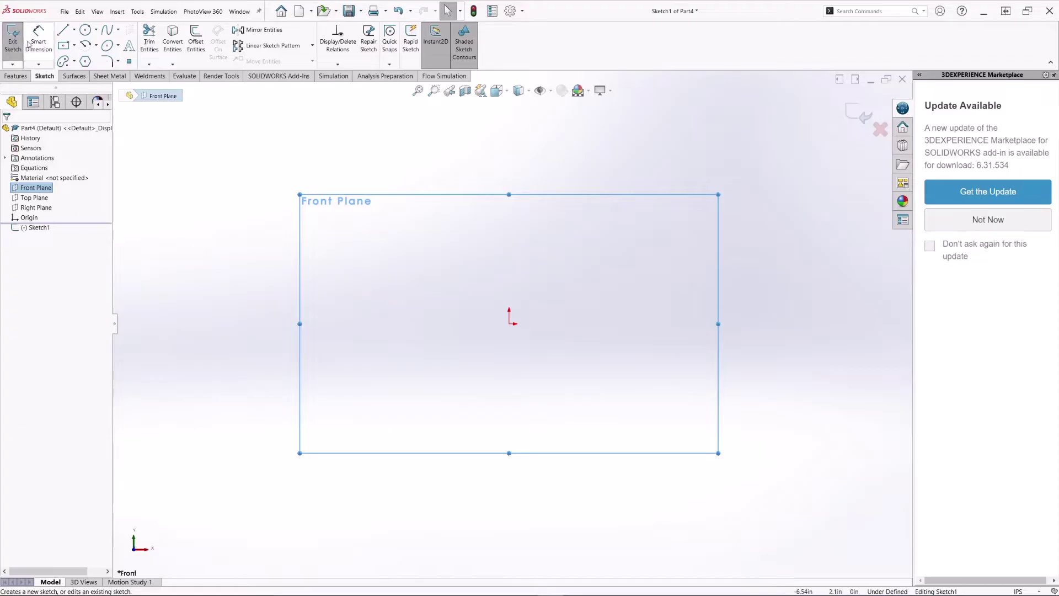
click(63, 31)
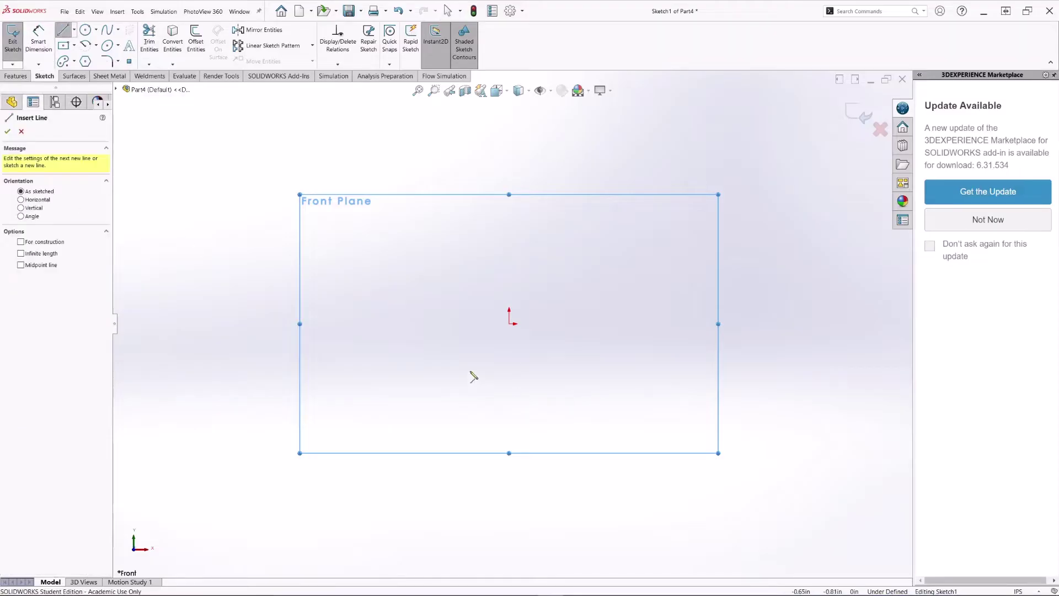
click(327, 323)
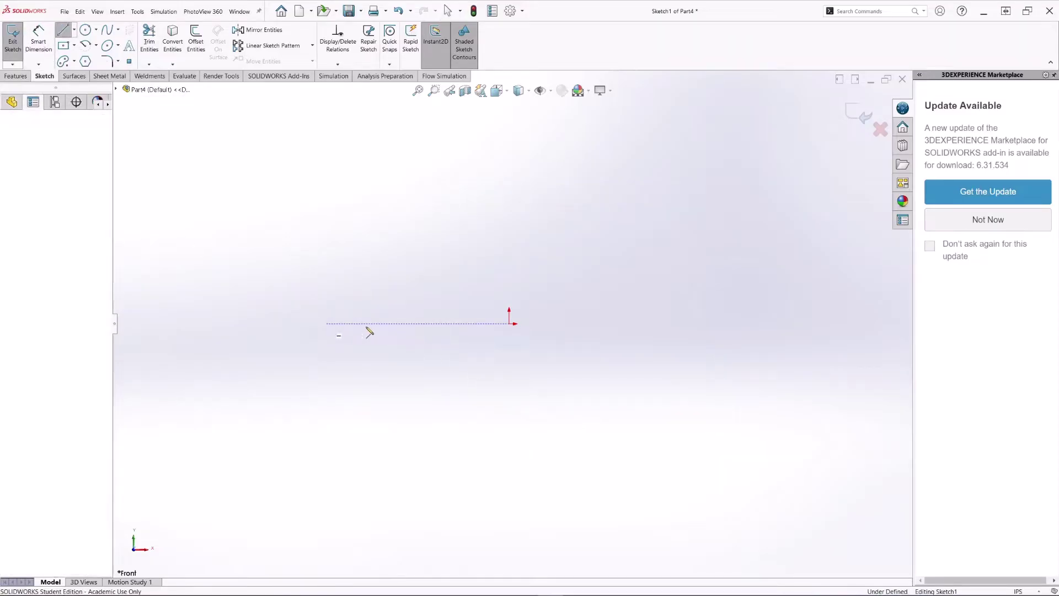
click(485, 325)
click(563, 323)
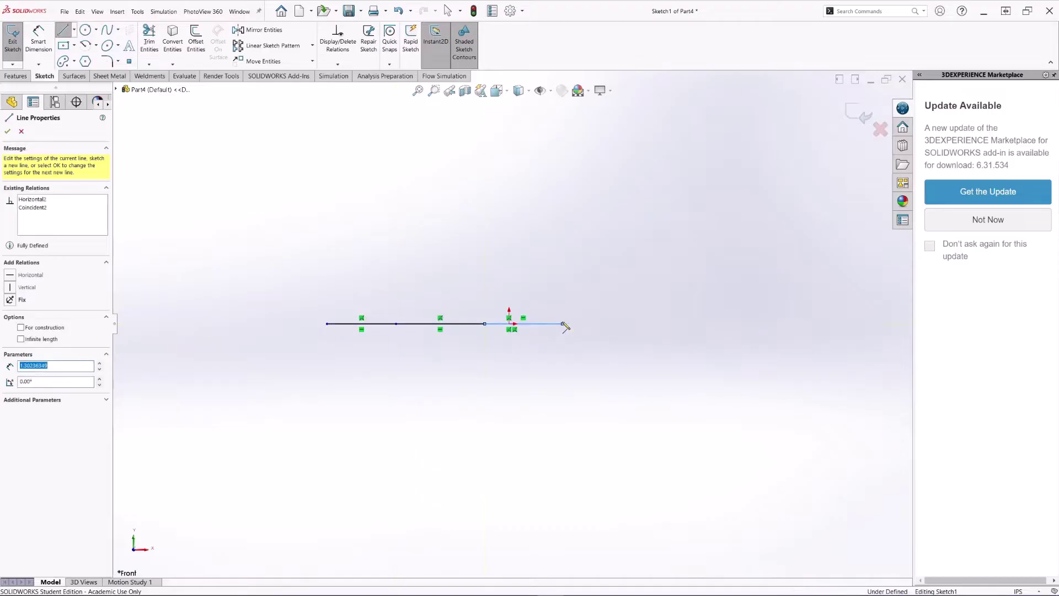
key(Escape)
Dimension the segments 5, 5 and 15 in, then exit the sketch.
key(d)
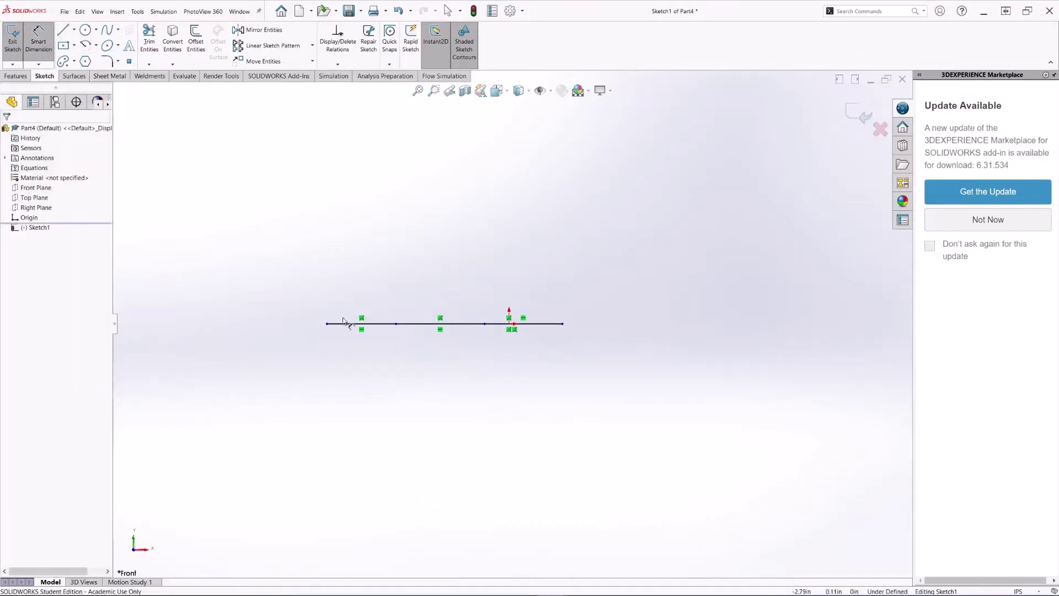
click(346, 325)
click(348, 285)
text(5)
key(Return)
click(544, 324)
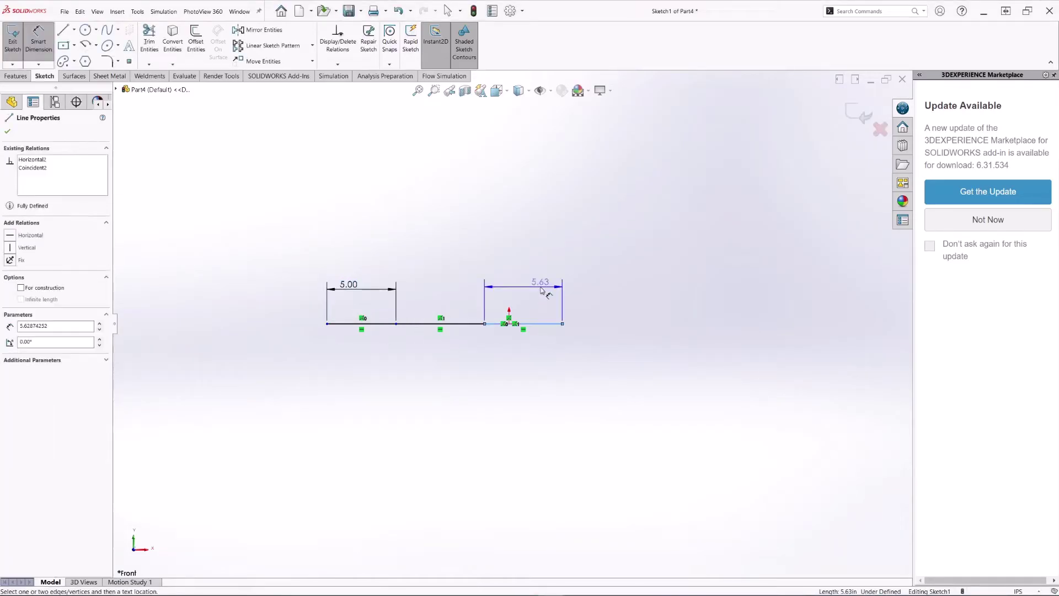
click(539, 294)
text(5)
key(Return)
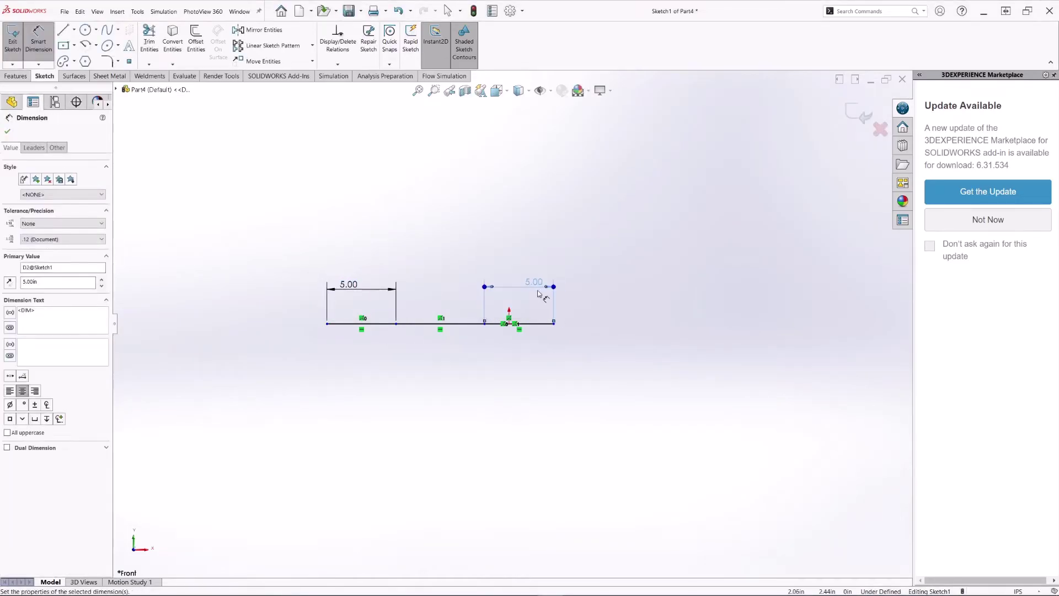
click(435, 324)
click(434, 284)
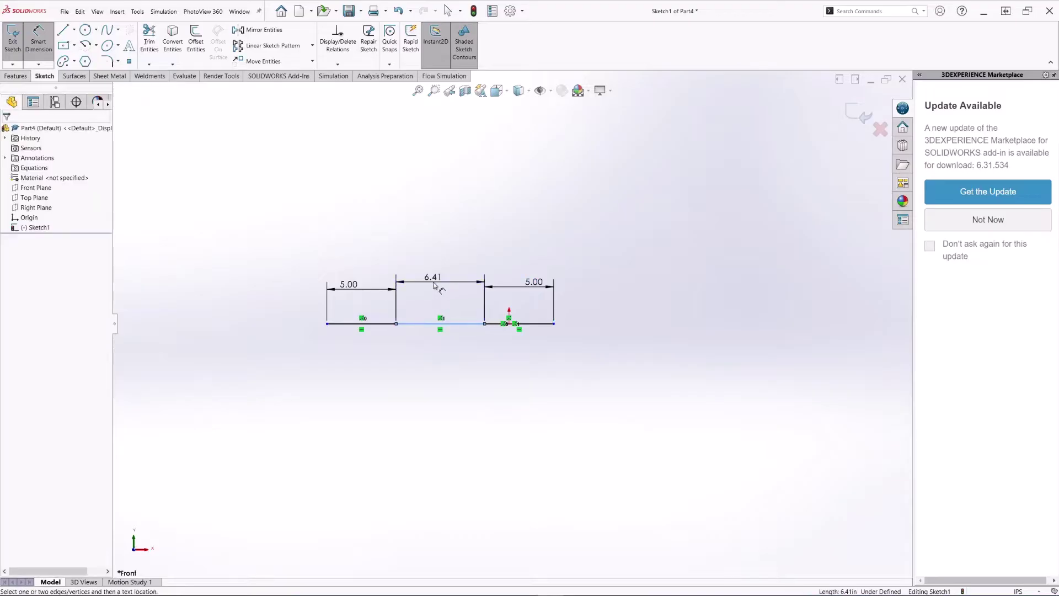
text(15)
key(Return)
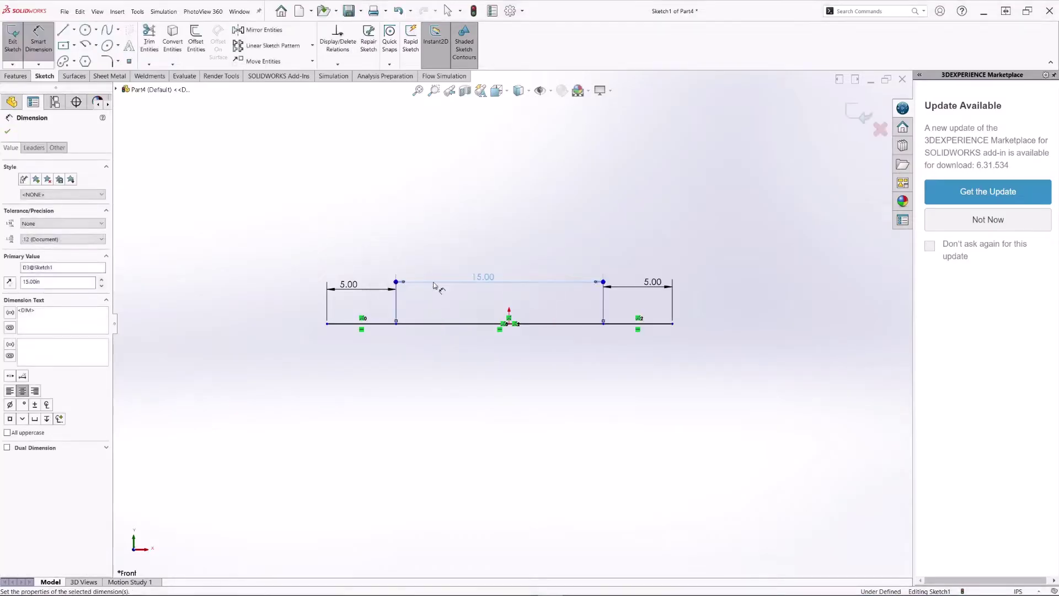
click(857, 117)
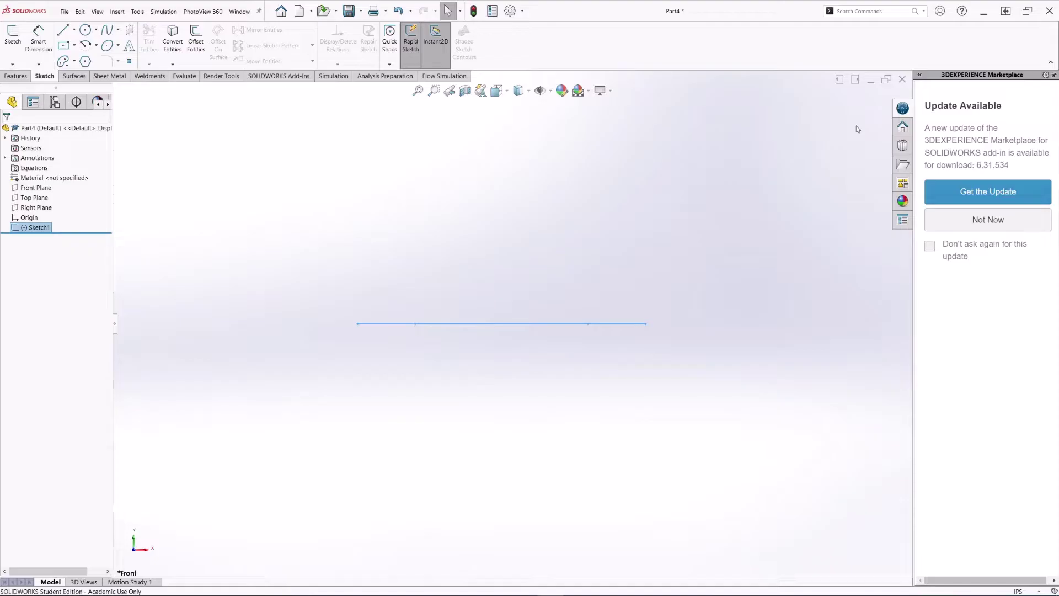
Switch to the Weldments tools and check which CommandManager tabs are enabled.
click(150, 76)
right_click(554, 47)
mouse_move(580, 71)
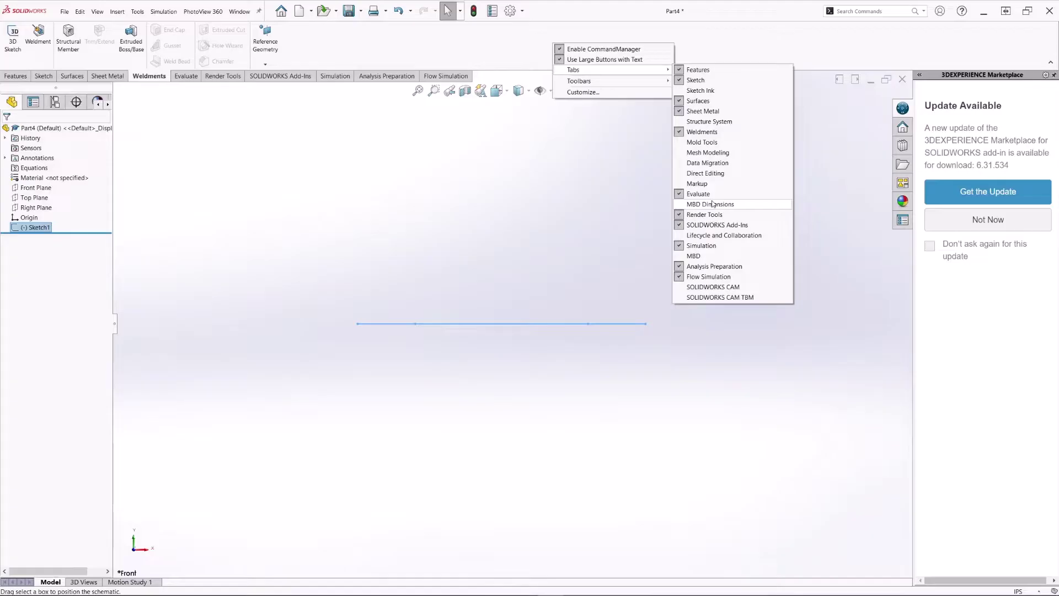
click(571, 176)
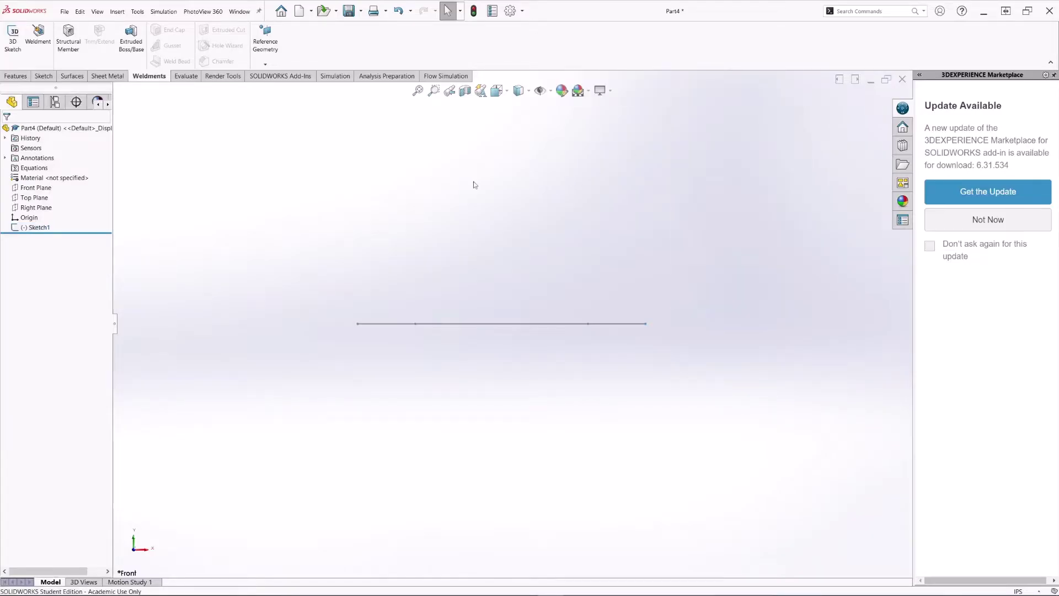
Build a 4 x 2 x 0.25 rectangular tube structural member along all three lines.
click(69, 40)
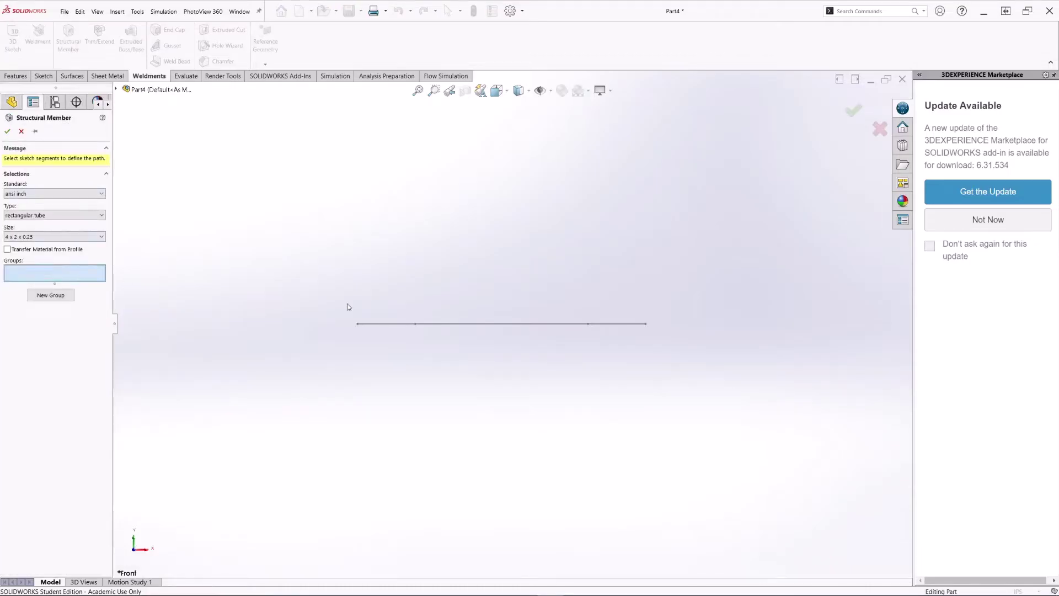
click(424, 325)
click(457, 325)
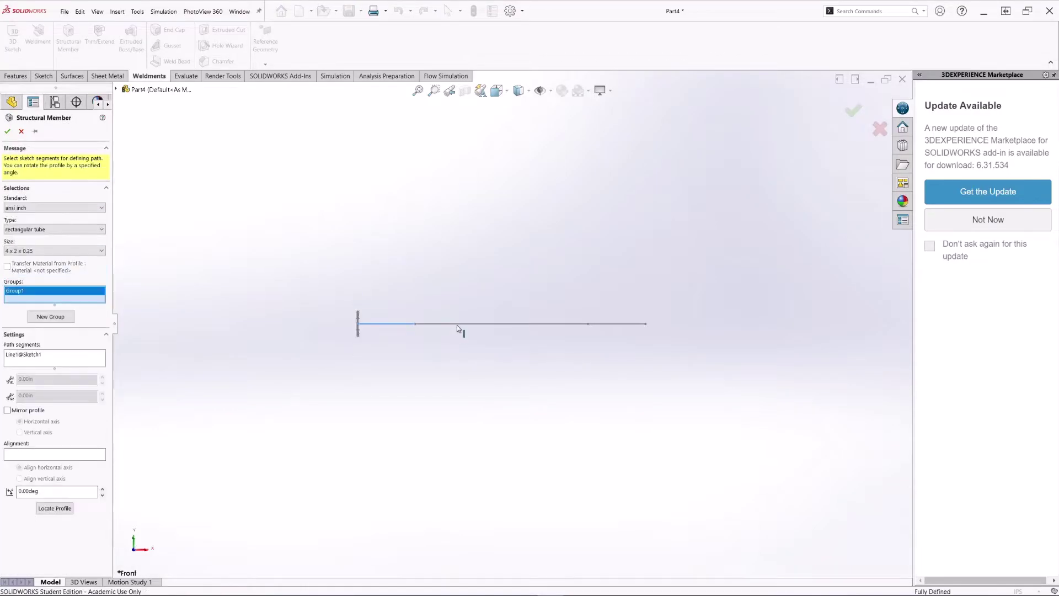
click(611, 325)
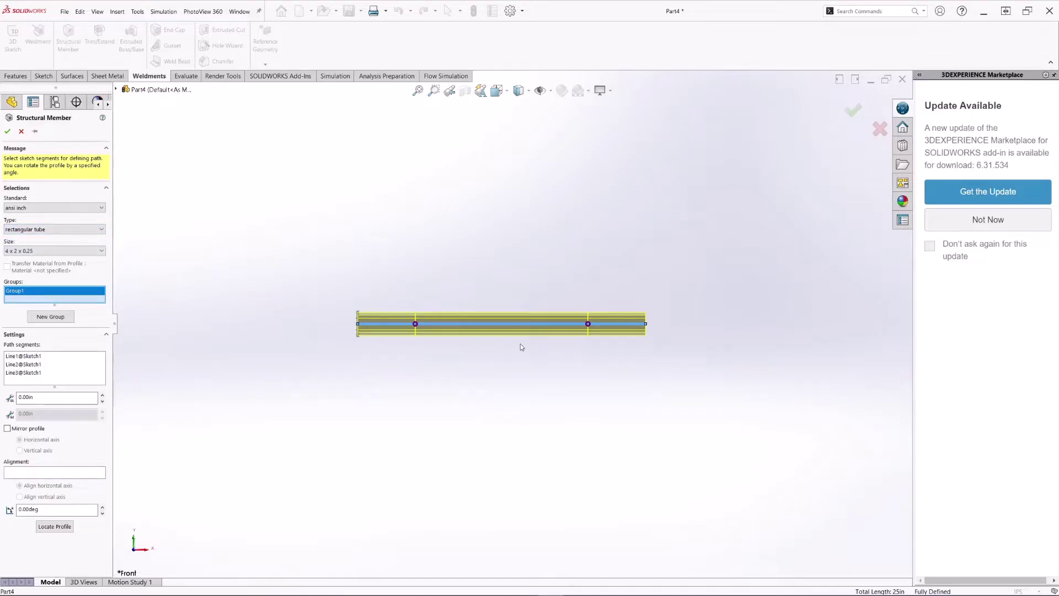
click(854, 112)
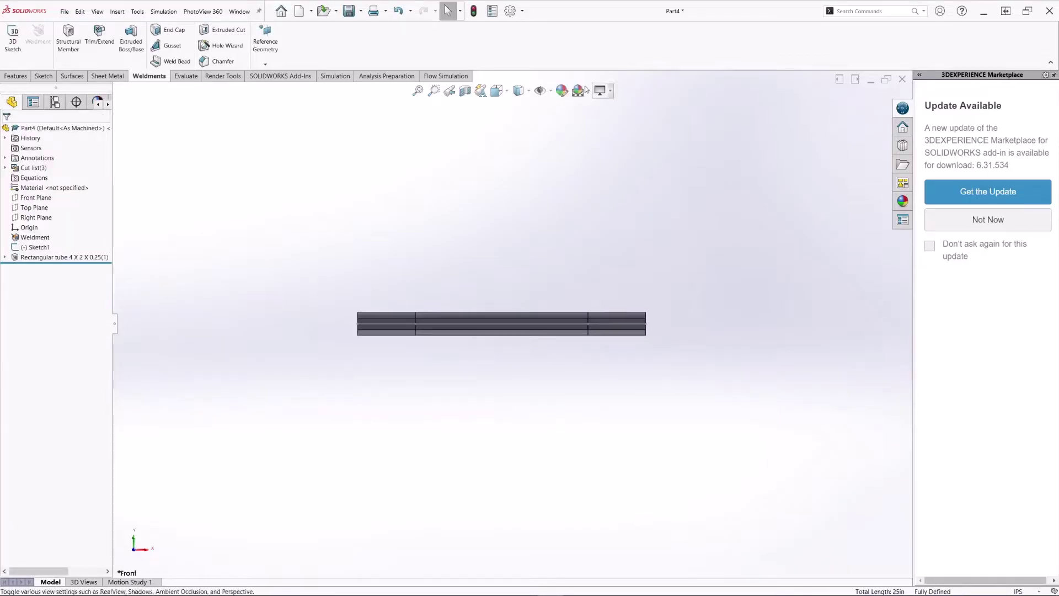
middle_drag(482, 365, 544, 397)
scroll(496, 375, down, 3)
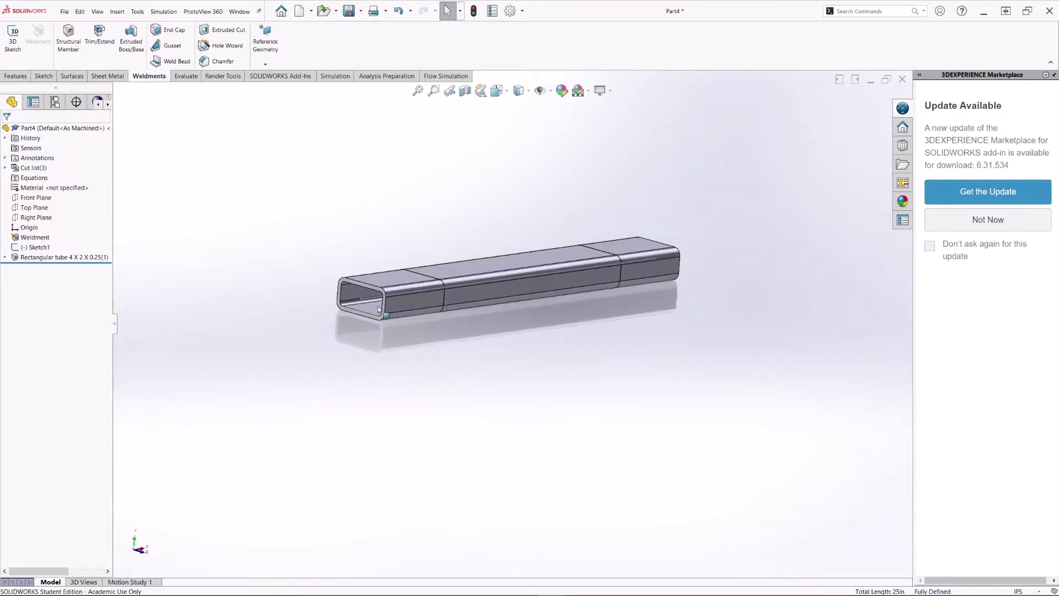
key(ctrl+7)
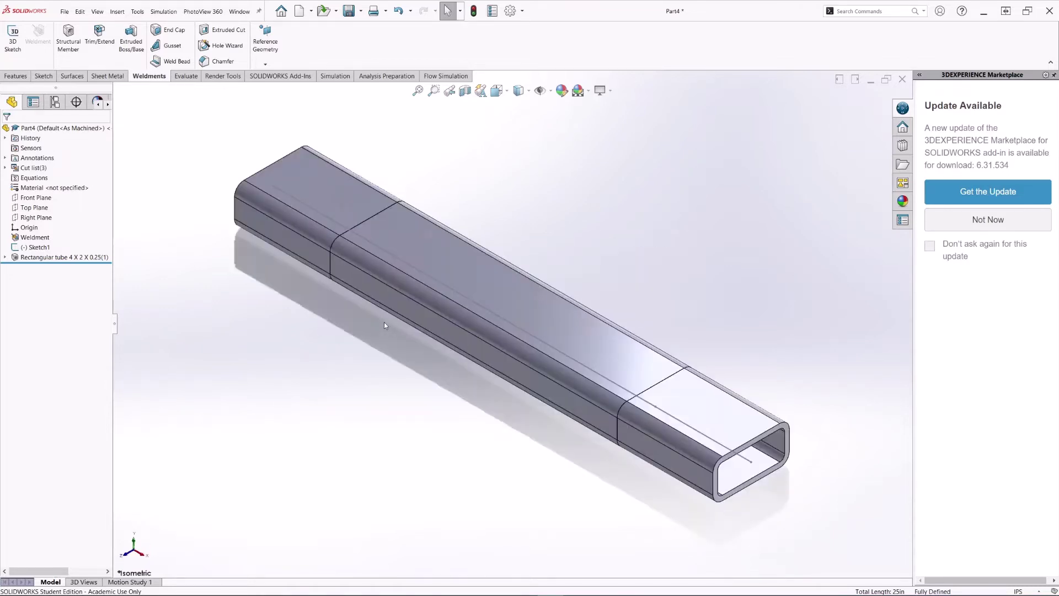
key(alt+Tab)
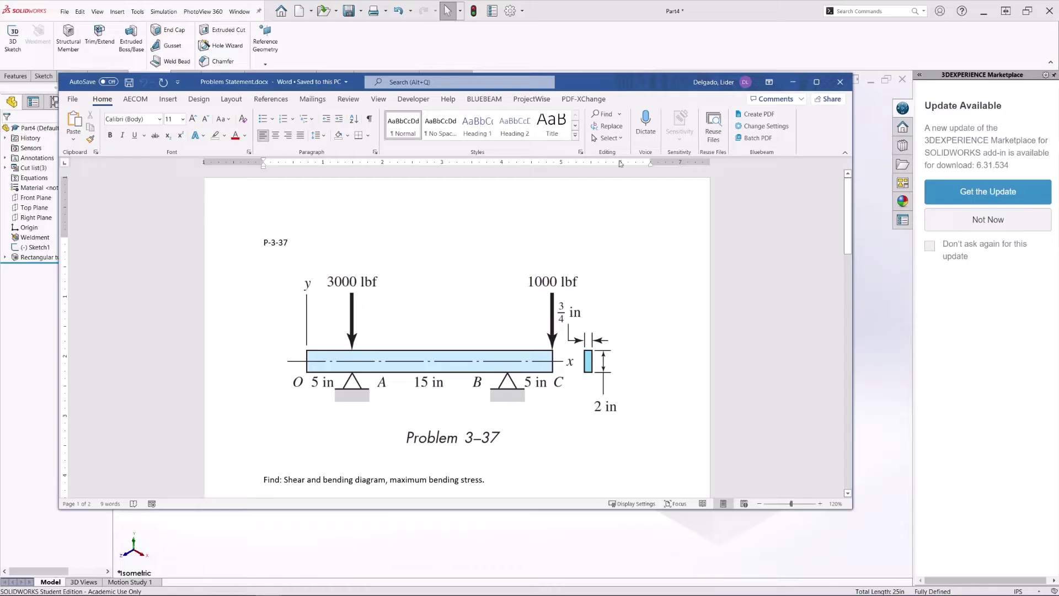
click(792, 82)
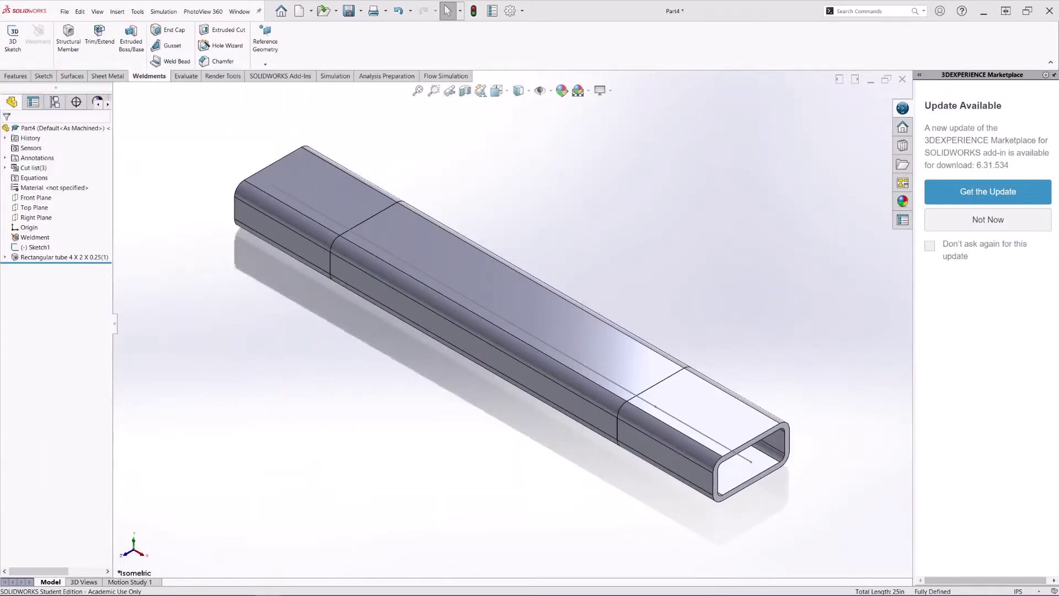
click(61, 258)
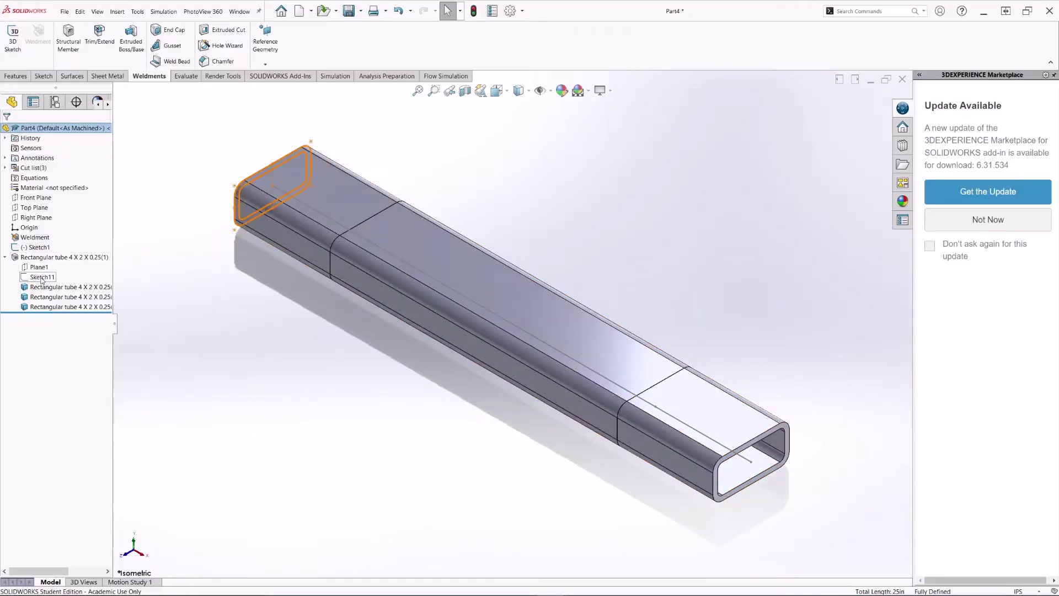
Replace the Sketch11 tube profile geometry with a center rectangle at the origin.
click(42, 278)
click(49, 252)
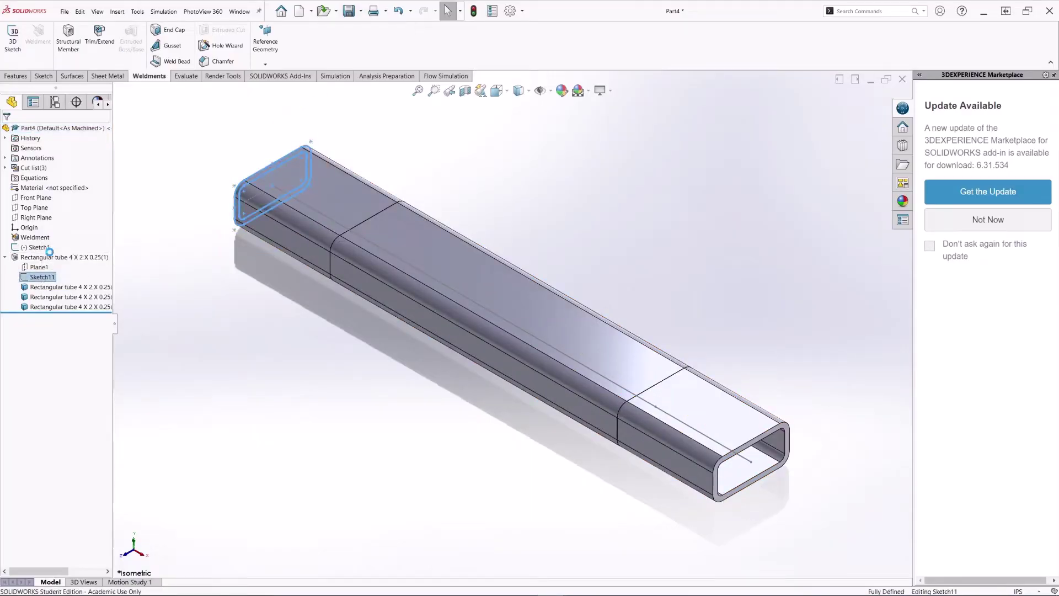
scroll(610, 361, down, 3)
mouse_move(207, 114)
mouse_down()
mouse_move(499, 416)
mouse_move(513, 454)
mouse_up()
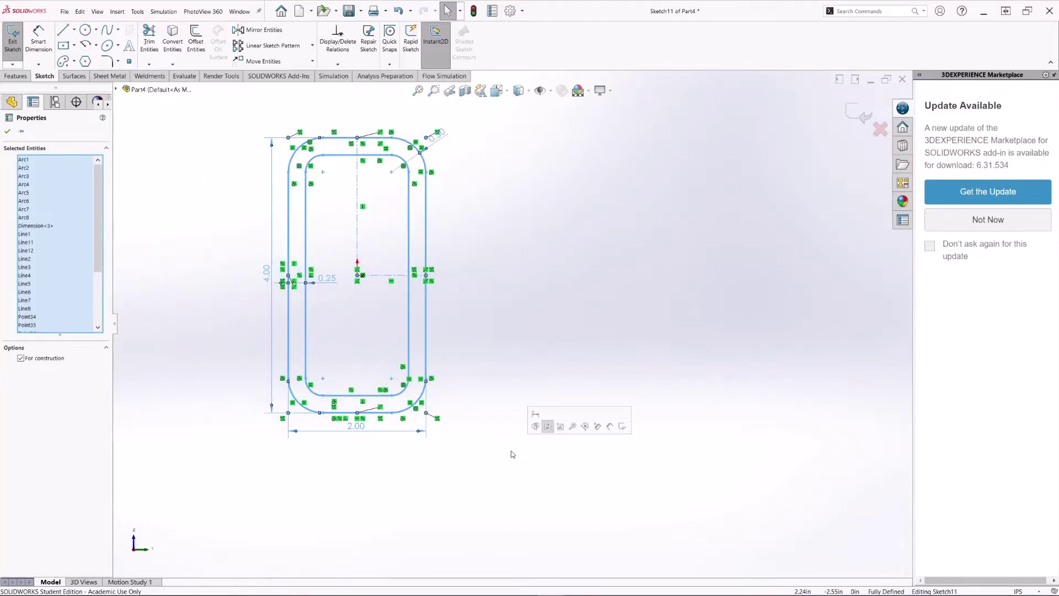
key(Delete)
key(Return)
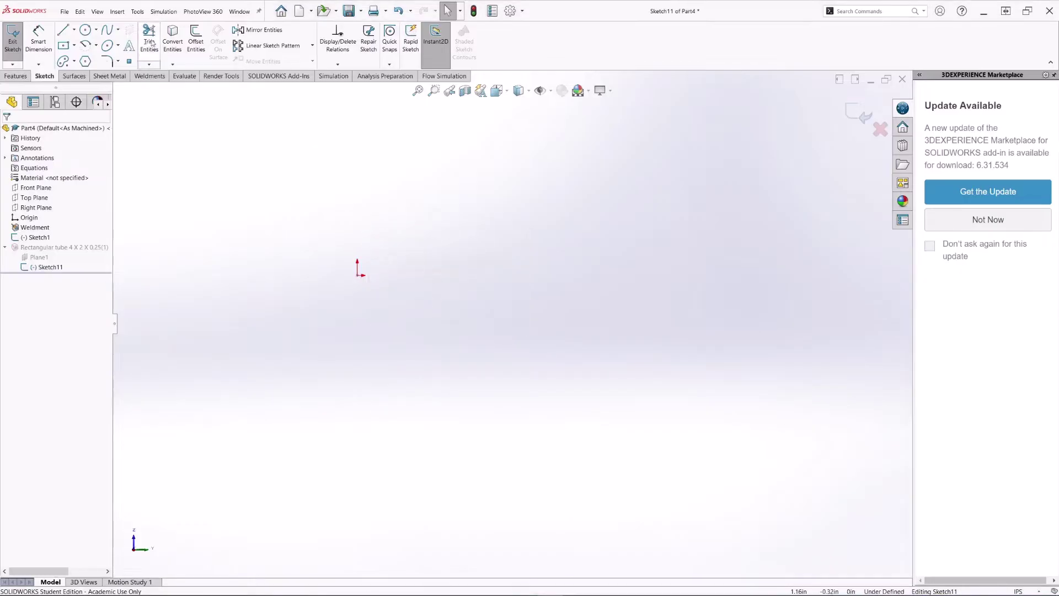
click(63, 45)
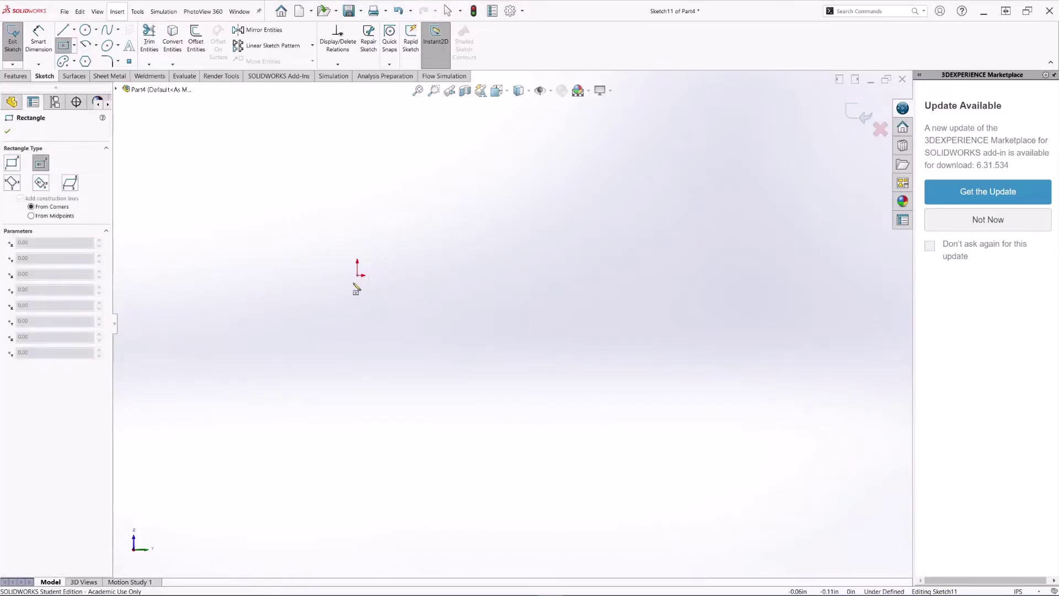
click(357, 274)
click(404, 407)
Dimension the rectangle 0.75 wide by 2 tall and exit to rebuild the beam.
key(d)
click(346, 151)
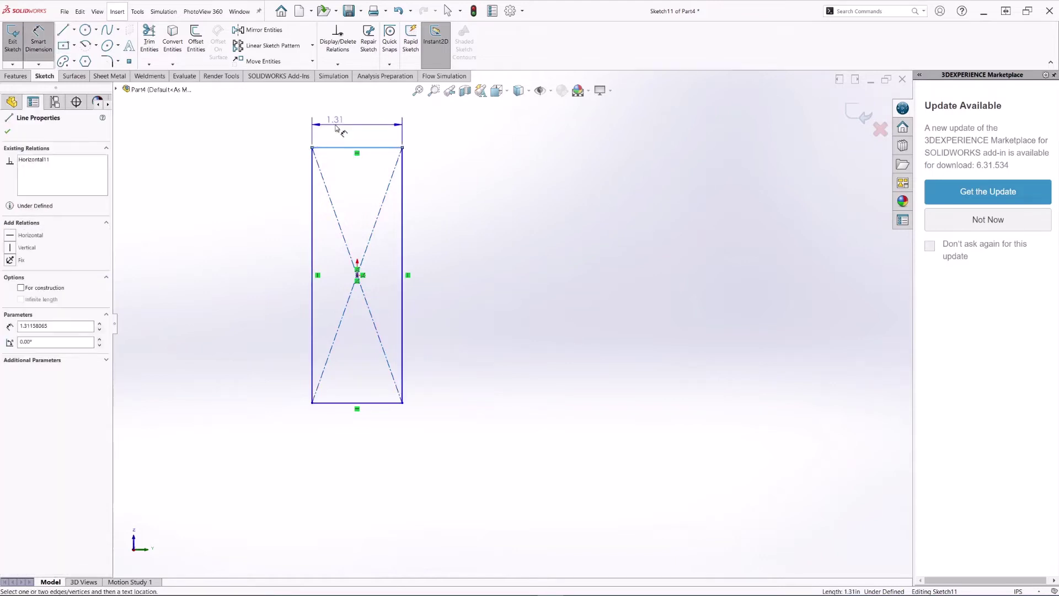
click(342, 120)
text(.75)
key(Return)
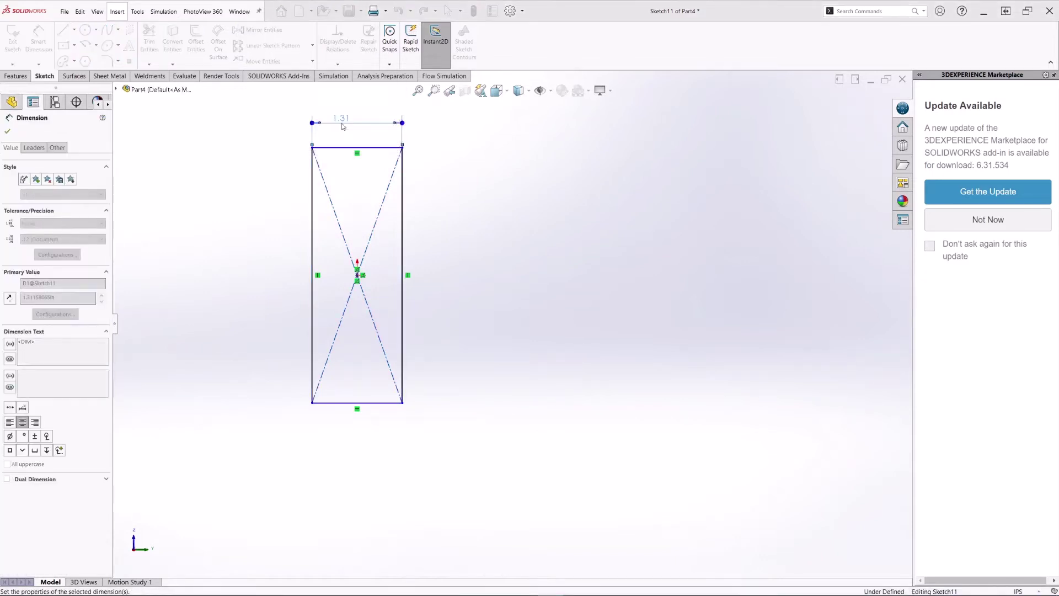
click(384, 212)
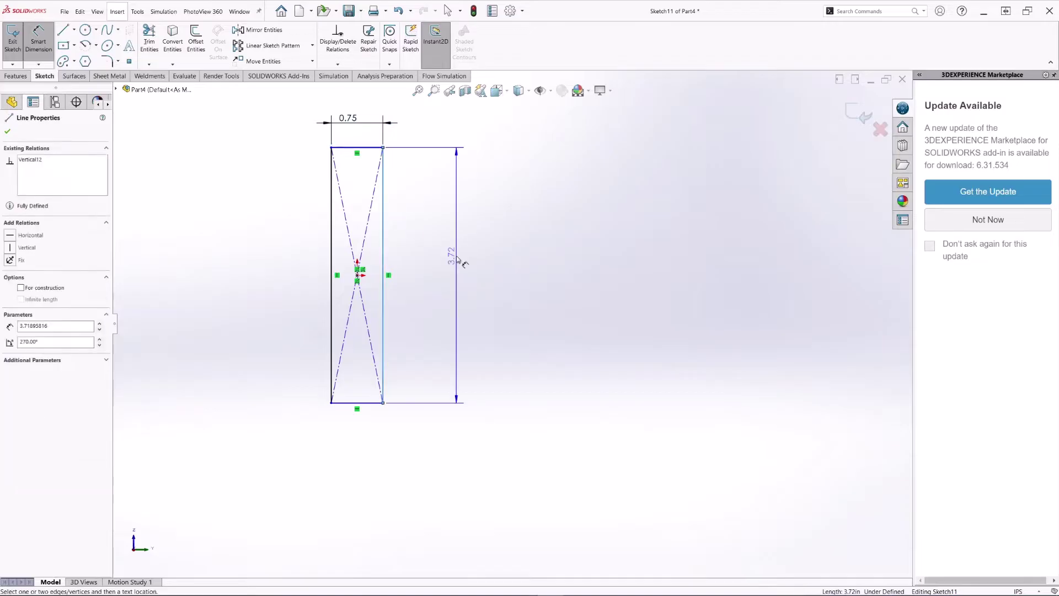
click(458, 259)
text(2)
key(Return)
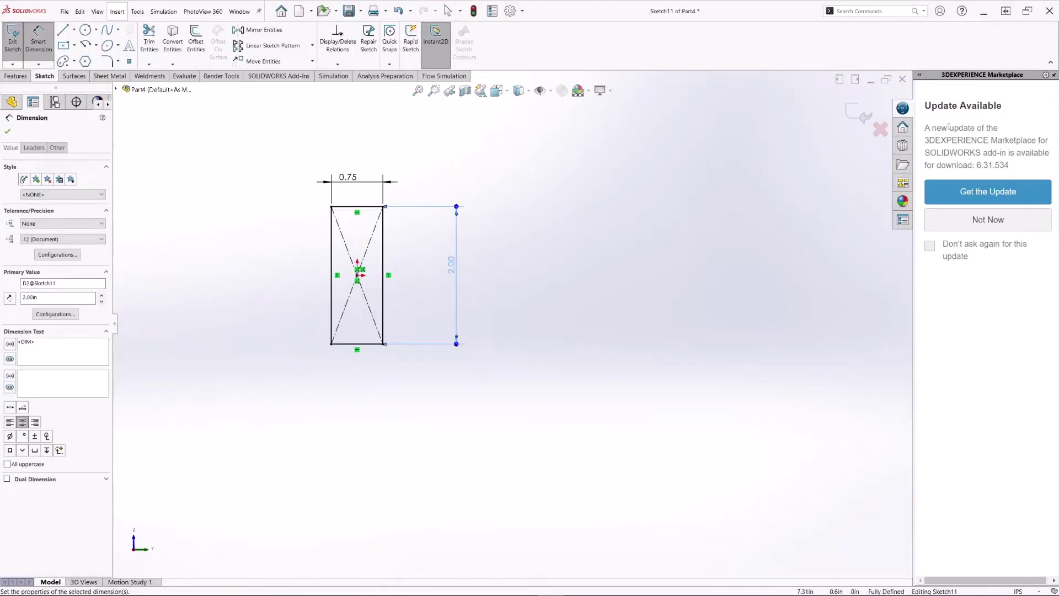
click(859, 120)
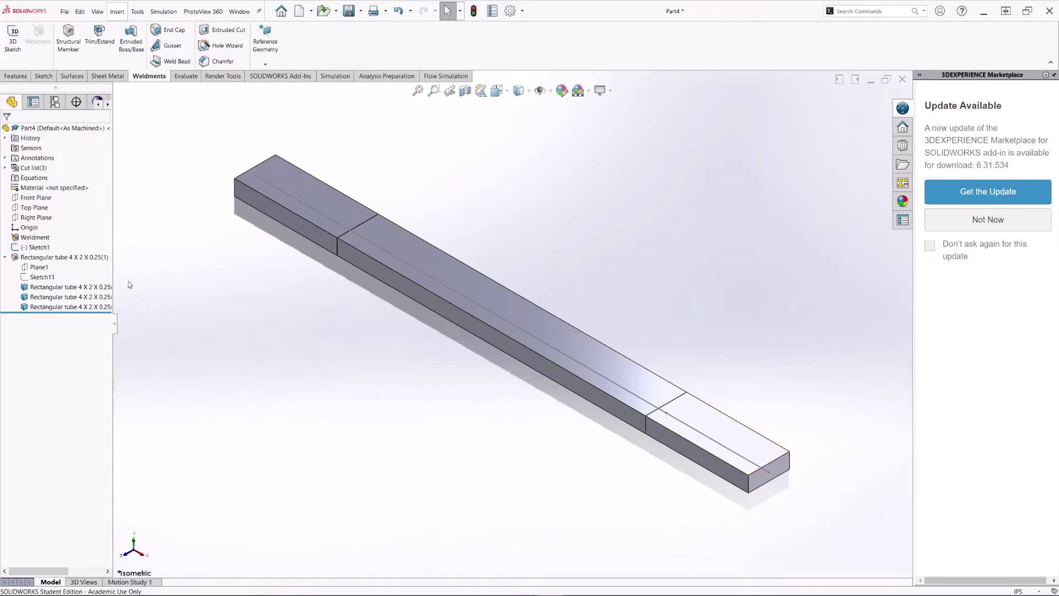
Edit the Rectangular tube feature and set its profile rotation angle to 90°.
click(51, 257)
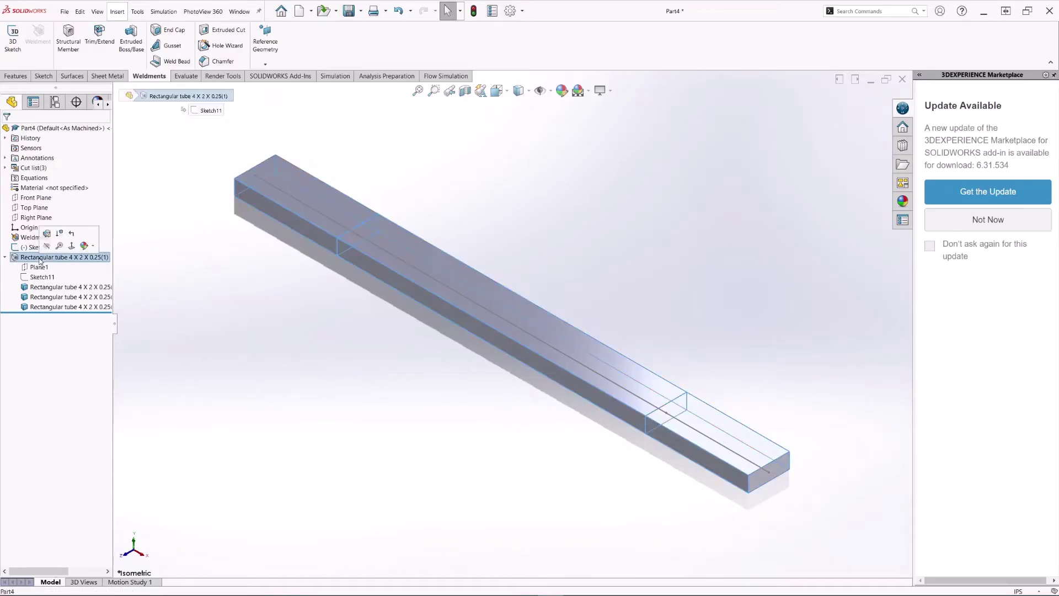
click(48, 233)
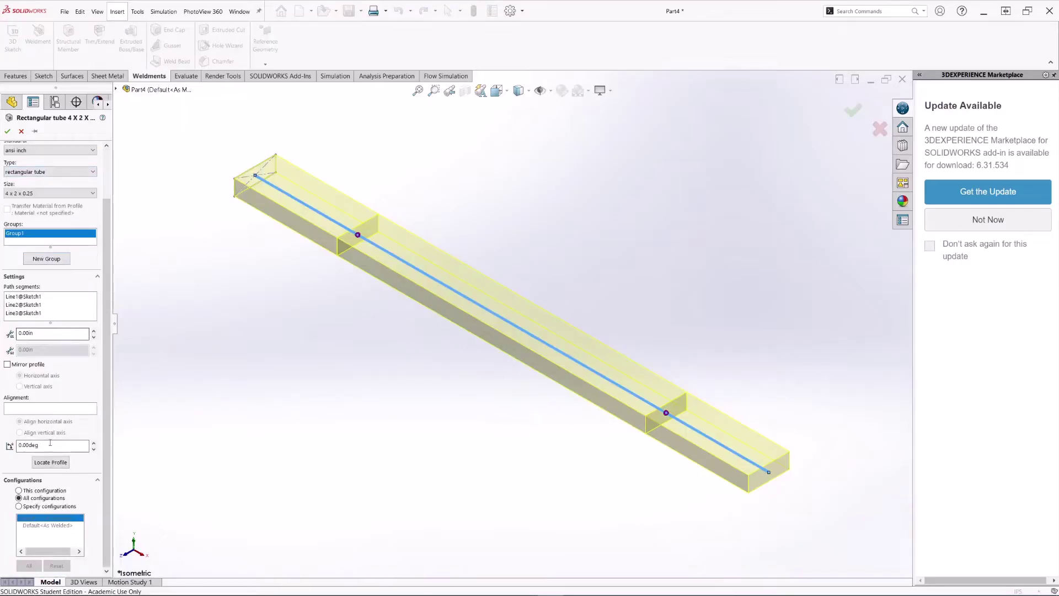
double_click(22, 445)
text(90)
key(Return)
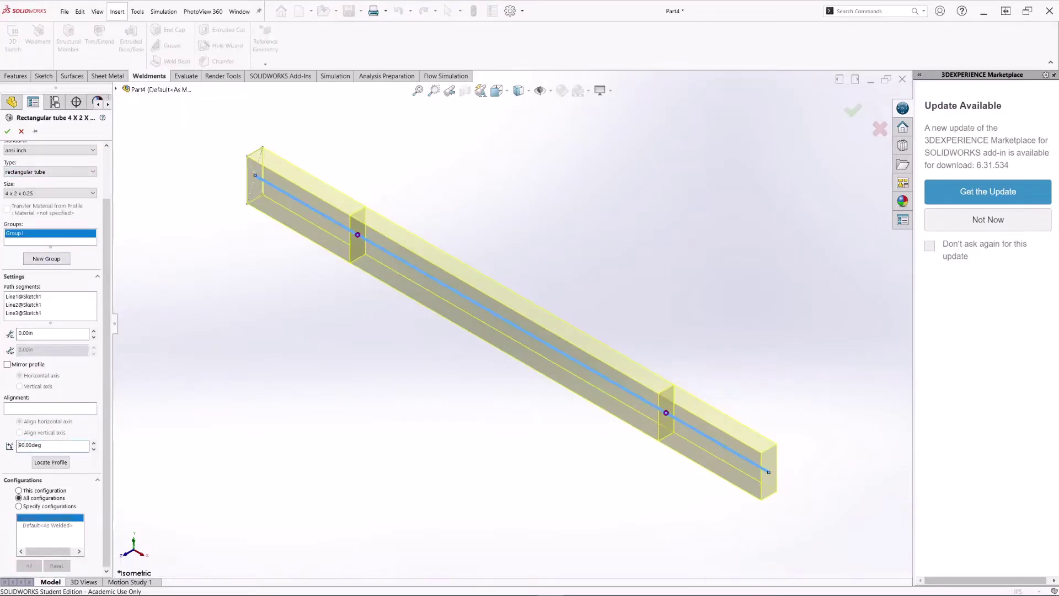
click(854, 112)
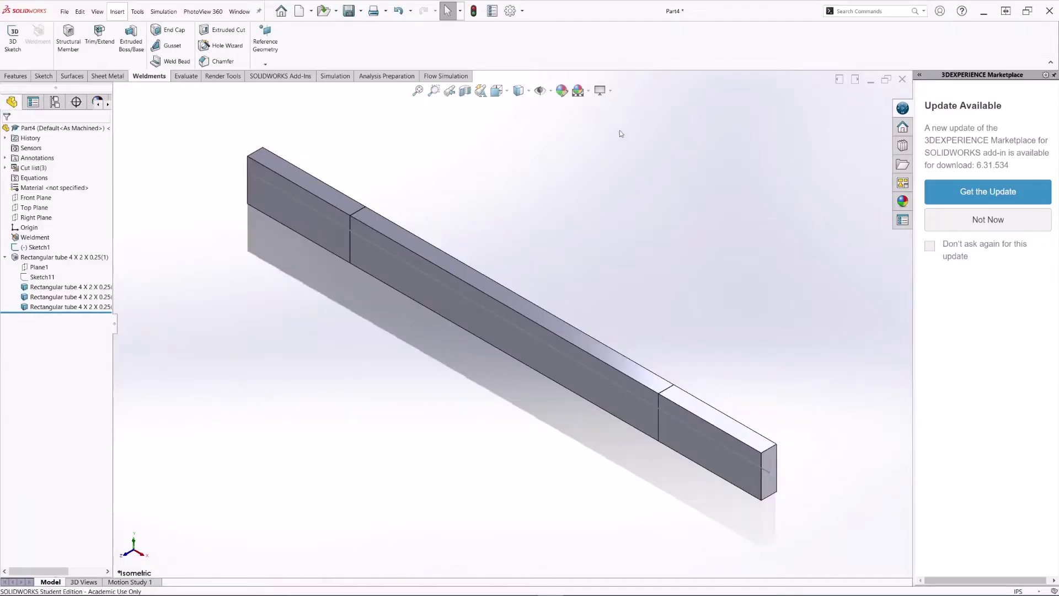
Zoom out to the whole beam, show the Simulation tab, and check enabled tabs.
key(z)
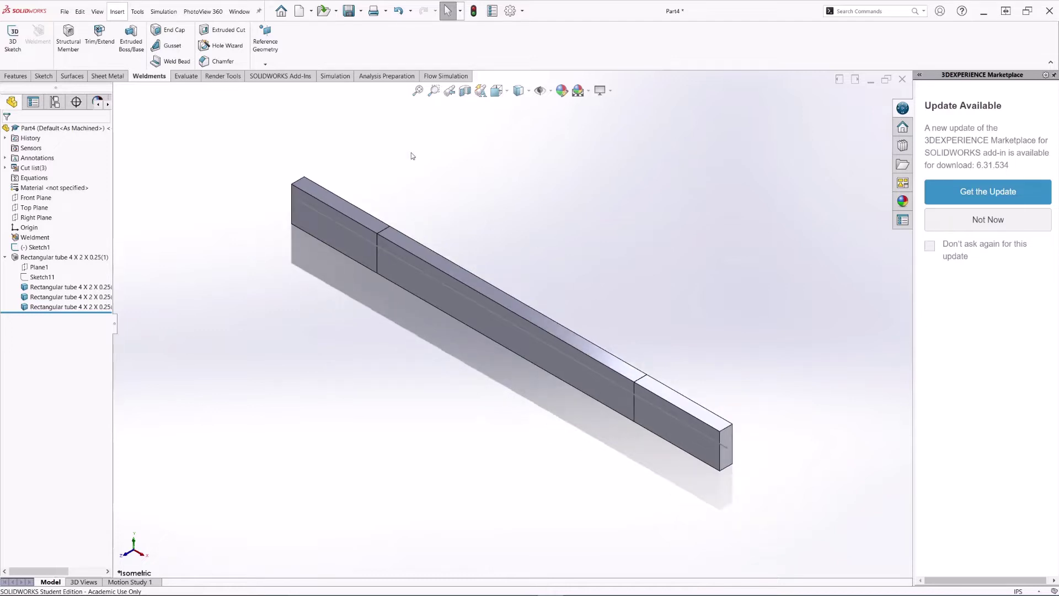
click(333, 77)
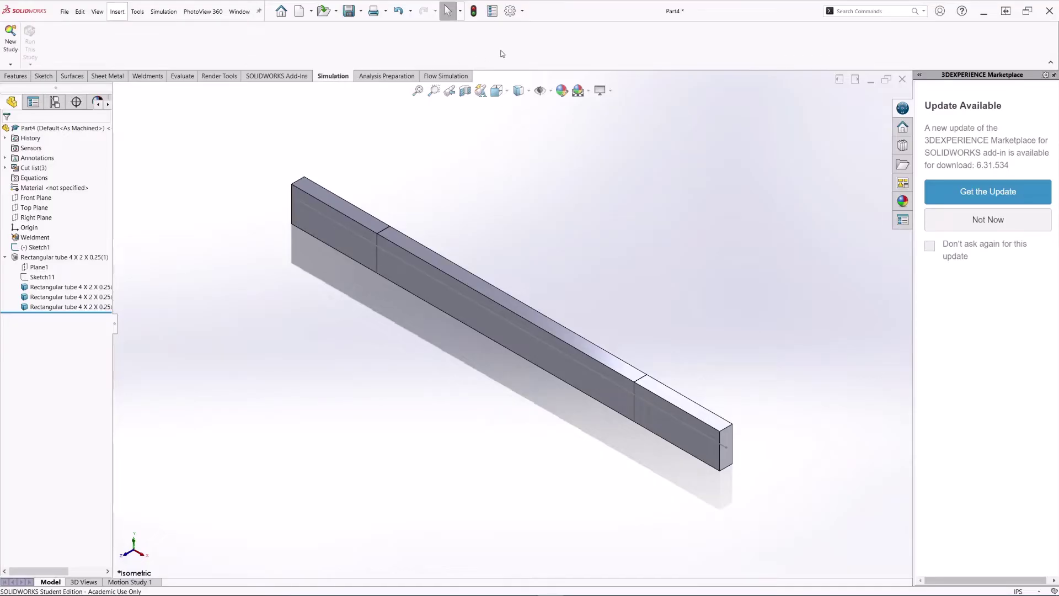
right_click(502, 54)
mouse_move(521, 78)
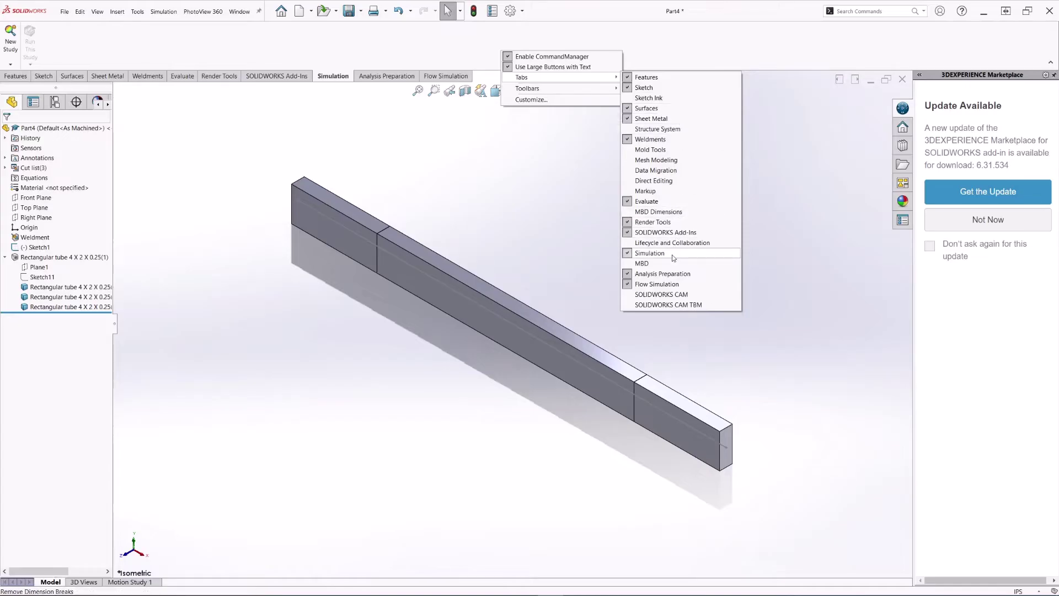
click(406, 180)
Create a static study named 'Beam Analysis'.
click(10, 37)
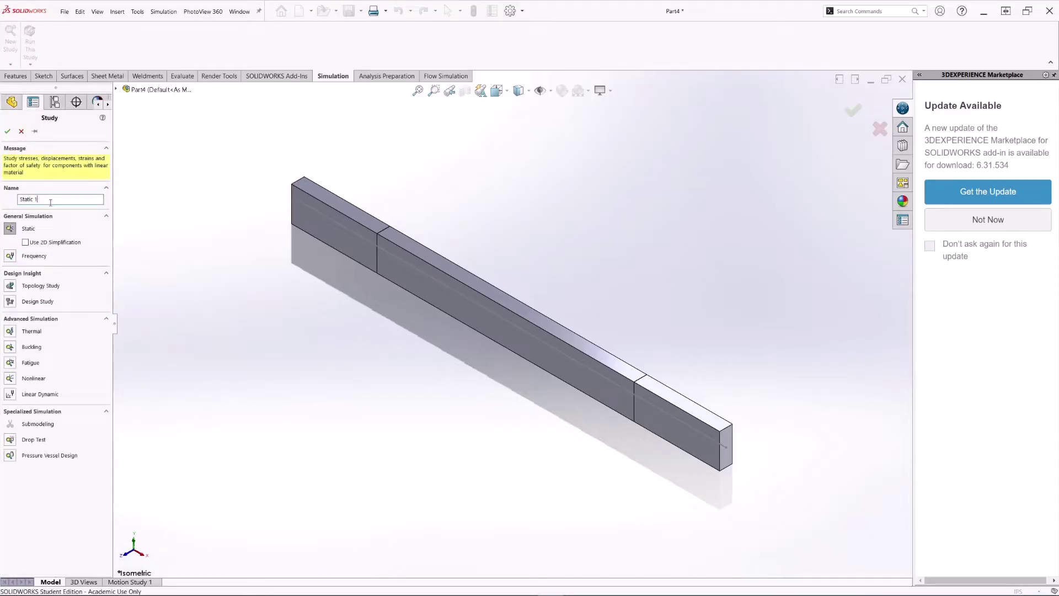
key(BackSpace)
key(BackSpace)
key(BackSpace)
key(BackSpace)
key(BackSpace)
key(BackSpace)
text(Beam Anal)
click(7, 131)
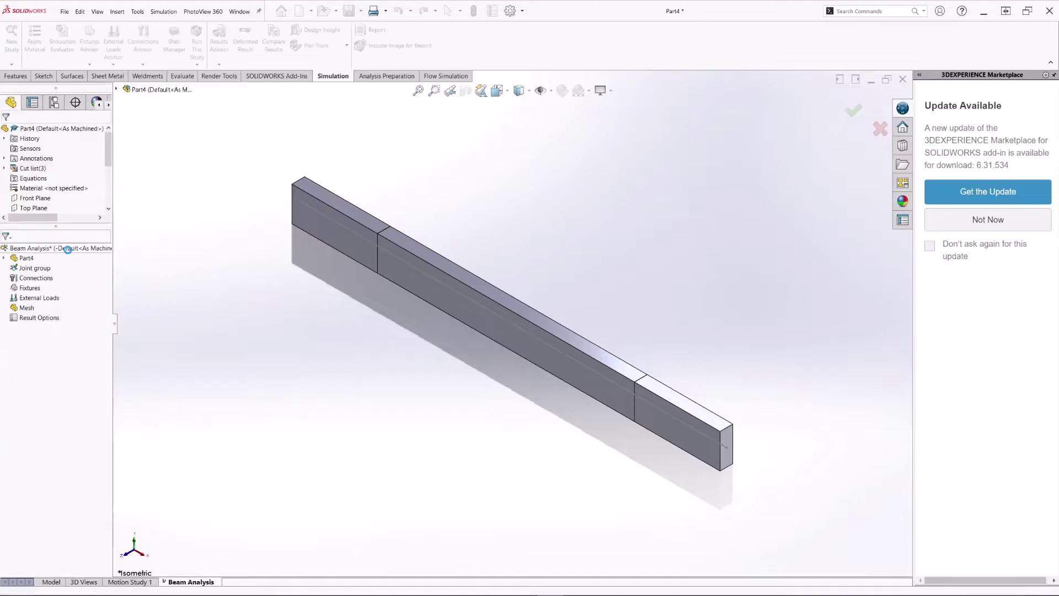
right_click(34, 263)
Apply Alloy Steel to Part4 from the material library and close it.
click(76, 270)
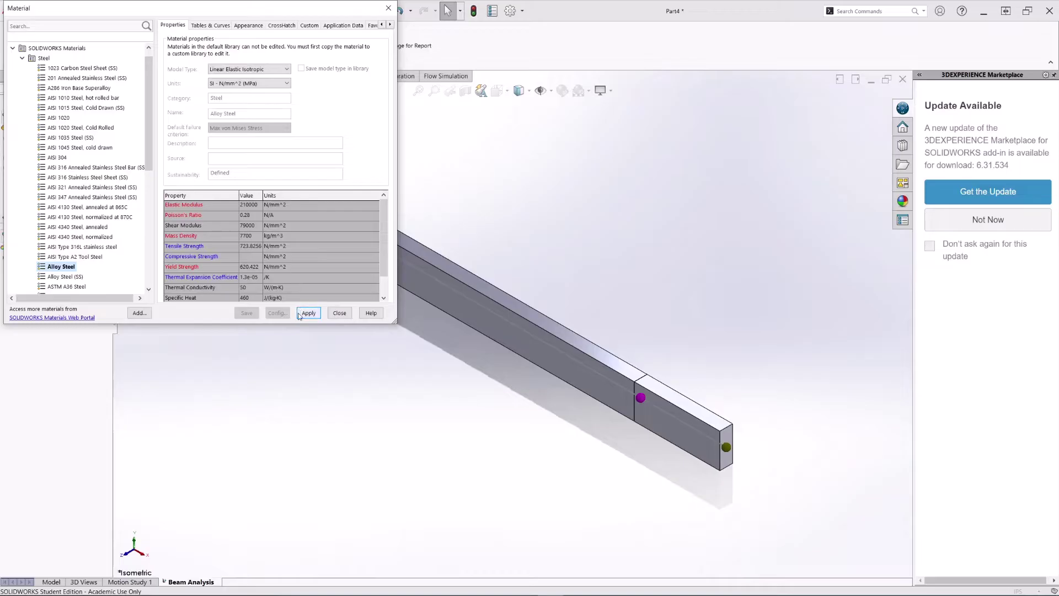
click(308, 313)
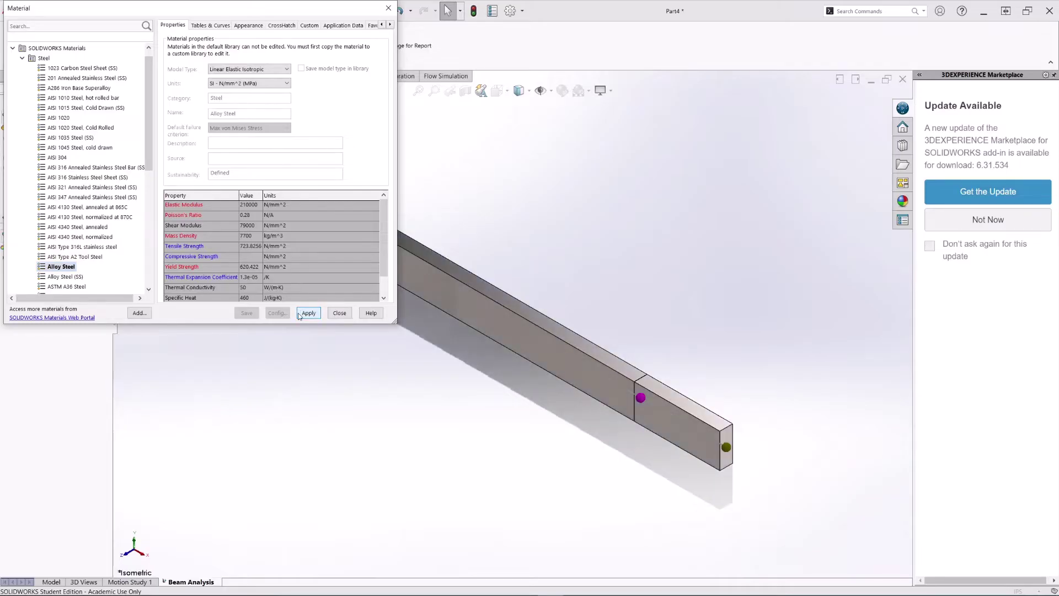
click(339, 313)
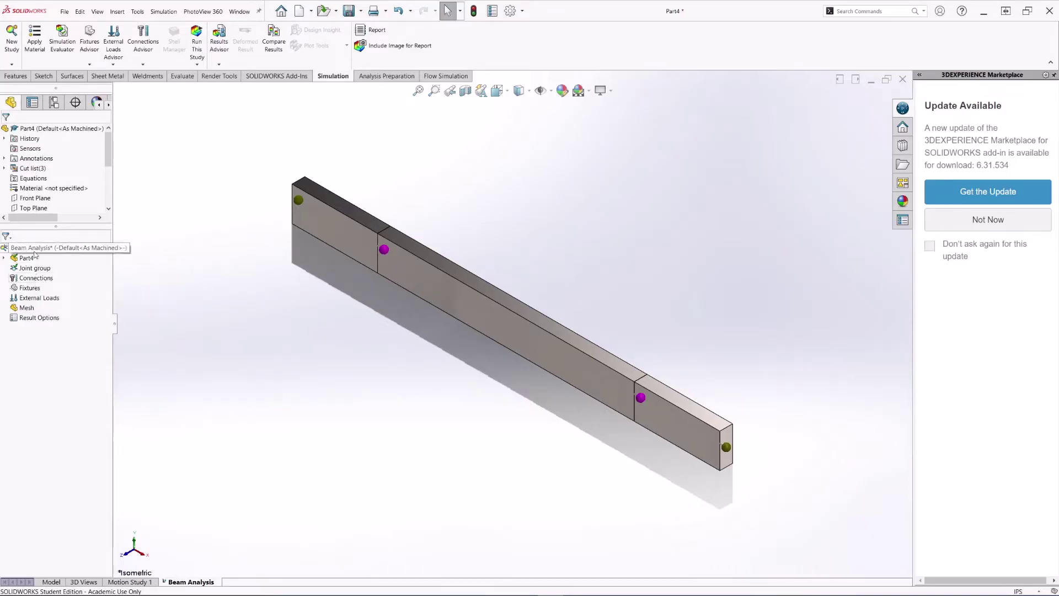
Begin a Fixed Geometry fixture under Fixtures, then switch to the Word problem statement.
click(35, 288)
right_click(35, 288)
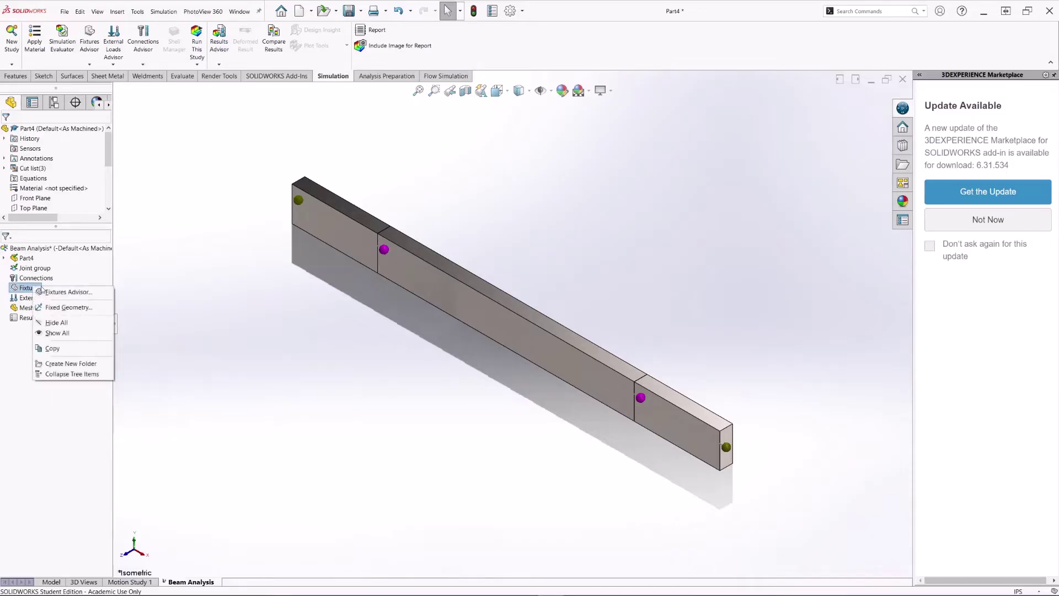
click(56, 307)
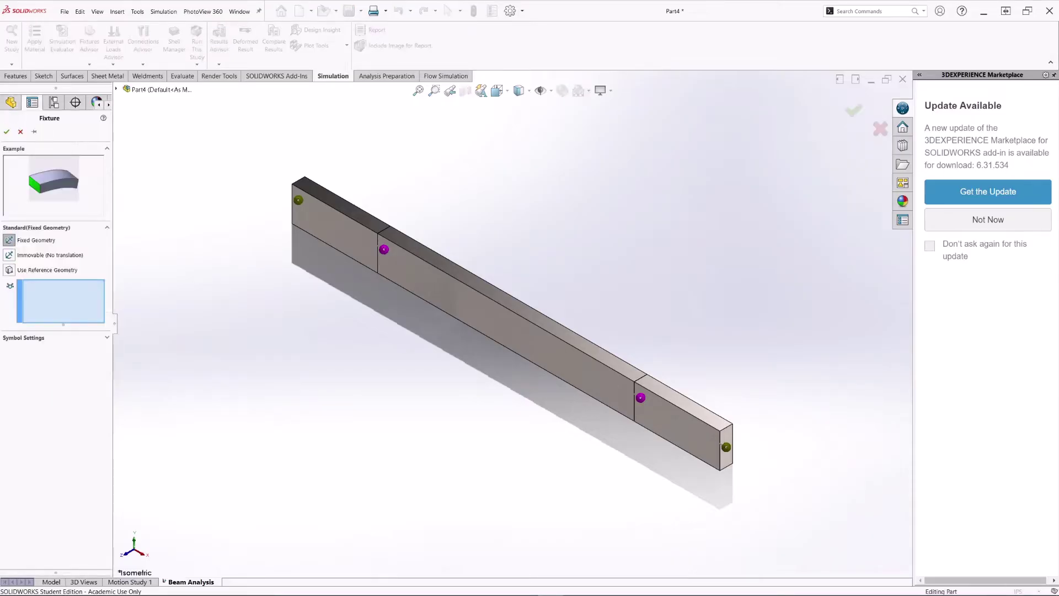
key(alt+Tab)
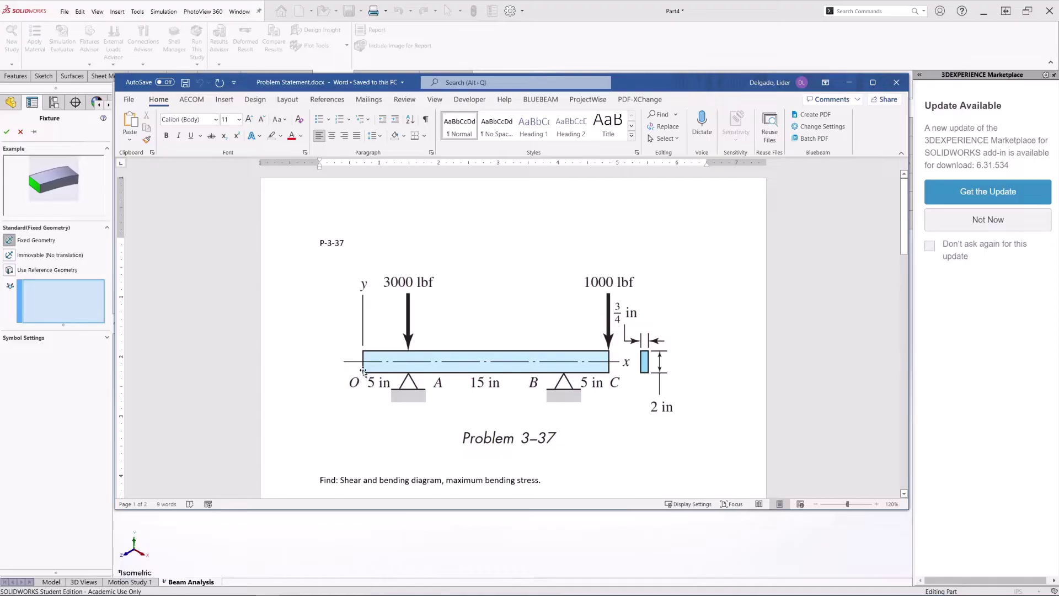
Minimize Word after reviewing the Problem 3-37 loads and supports.
click(849, 83)
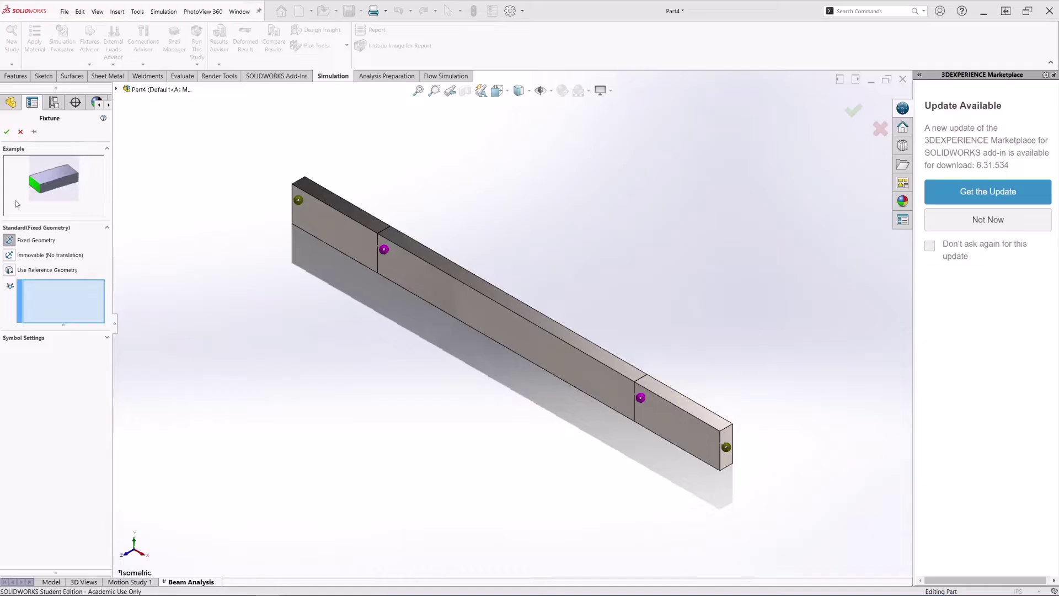
Fix the left support joint Joint<5,1> against Top Plane, holding two translations at 0.
click(10, 270)
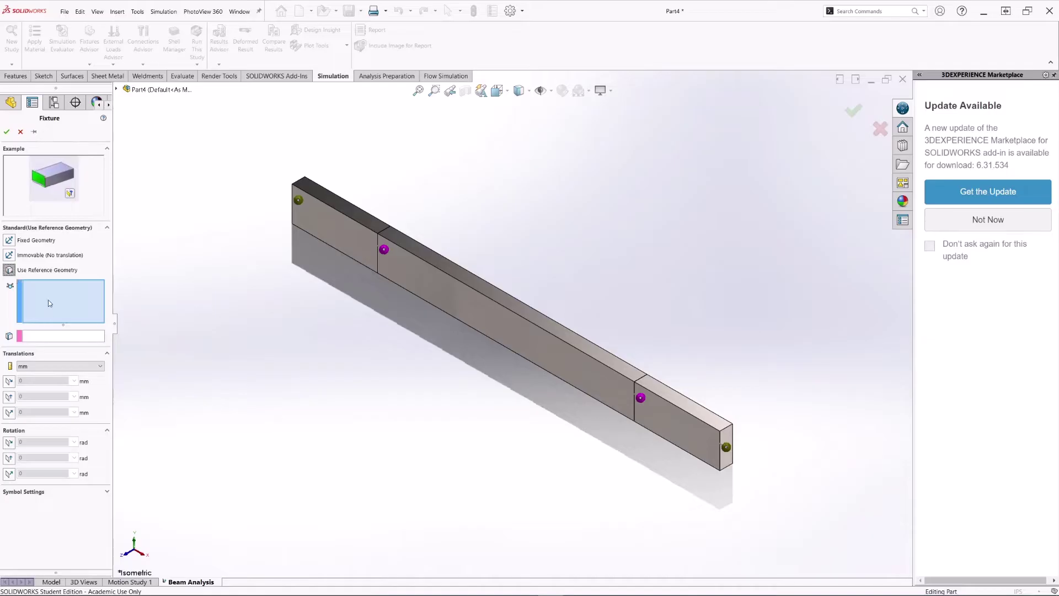
click(385, 251)
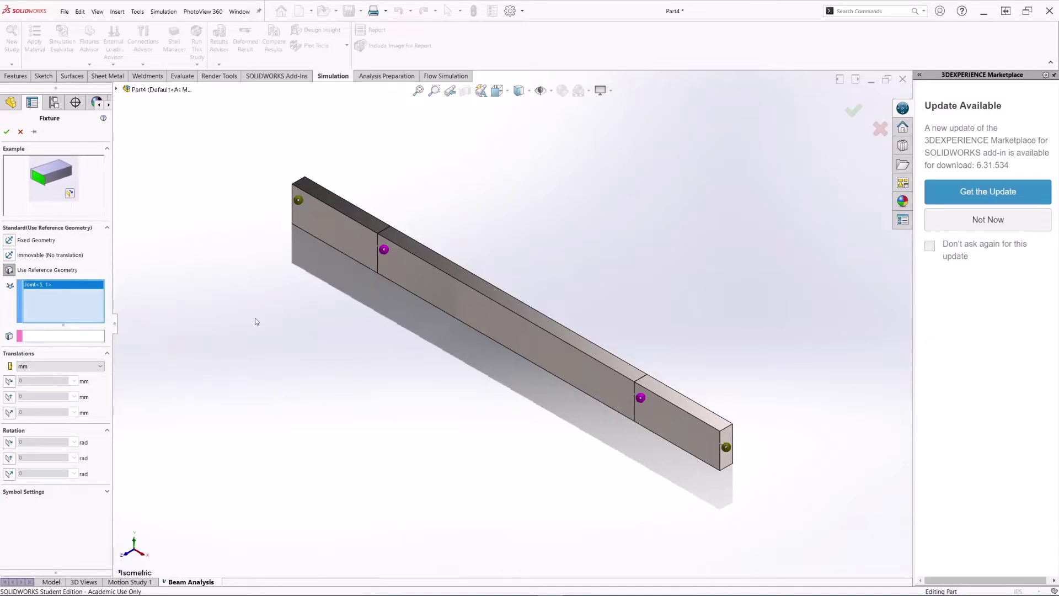
click(33, 337)
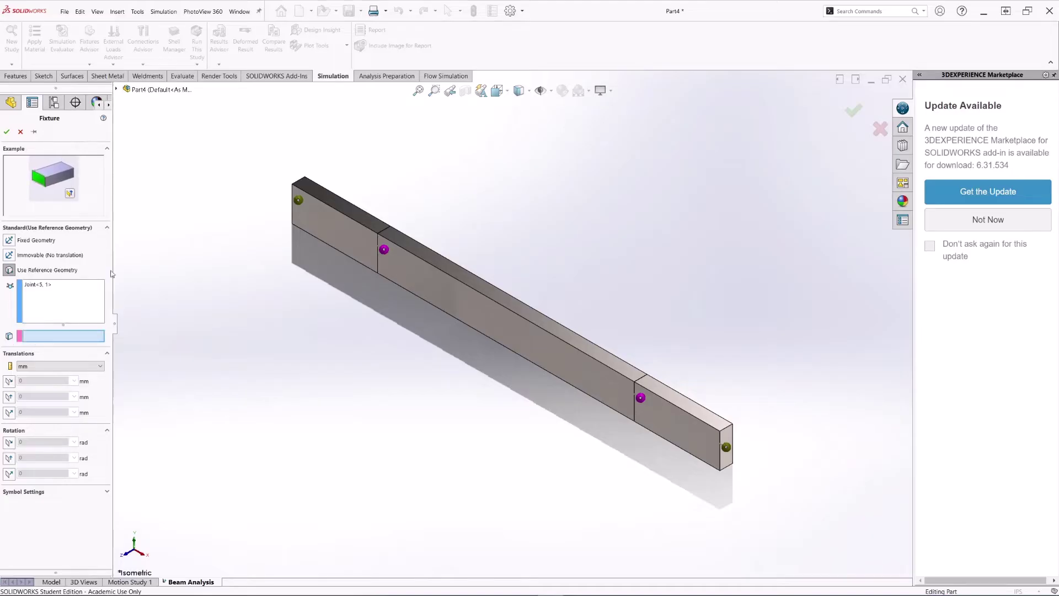
click(161, 89)
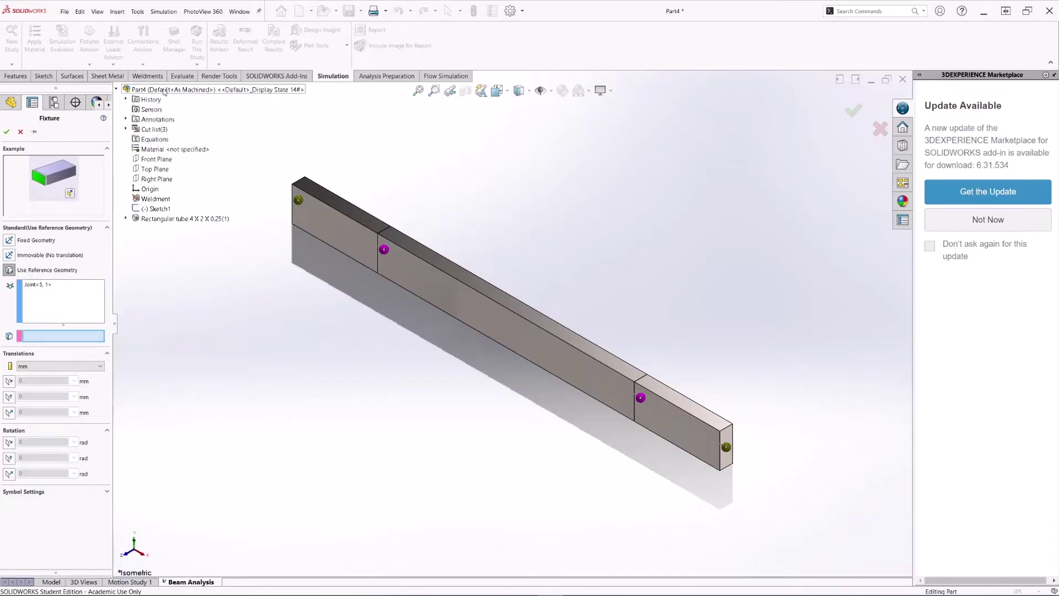
click(155, 168)
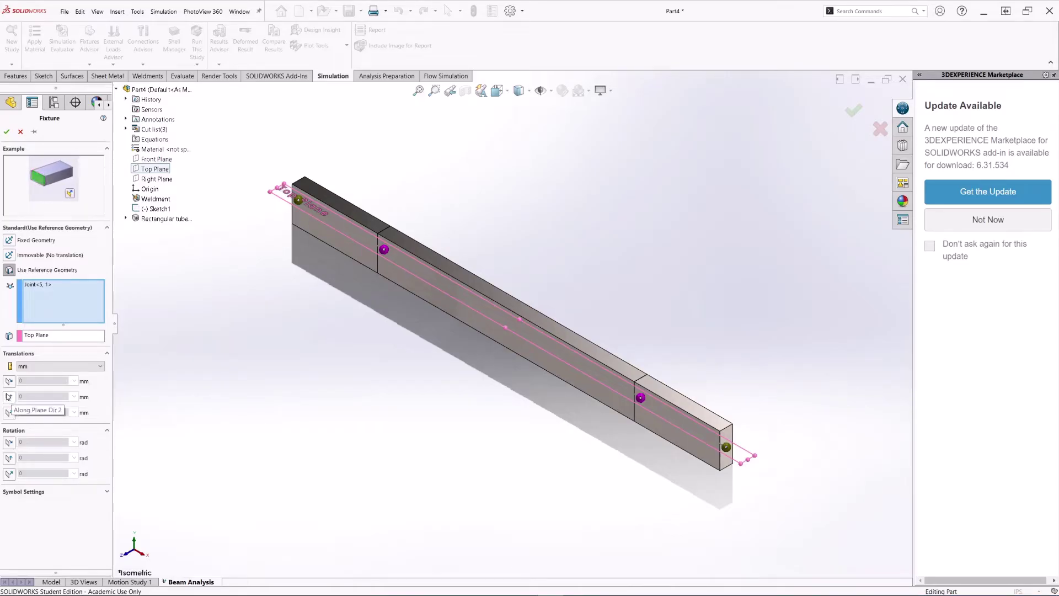
click(9, 398)
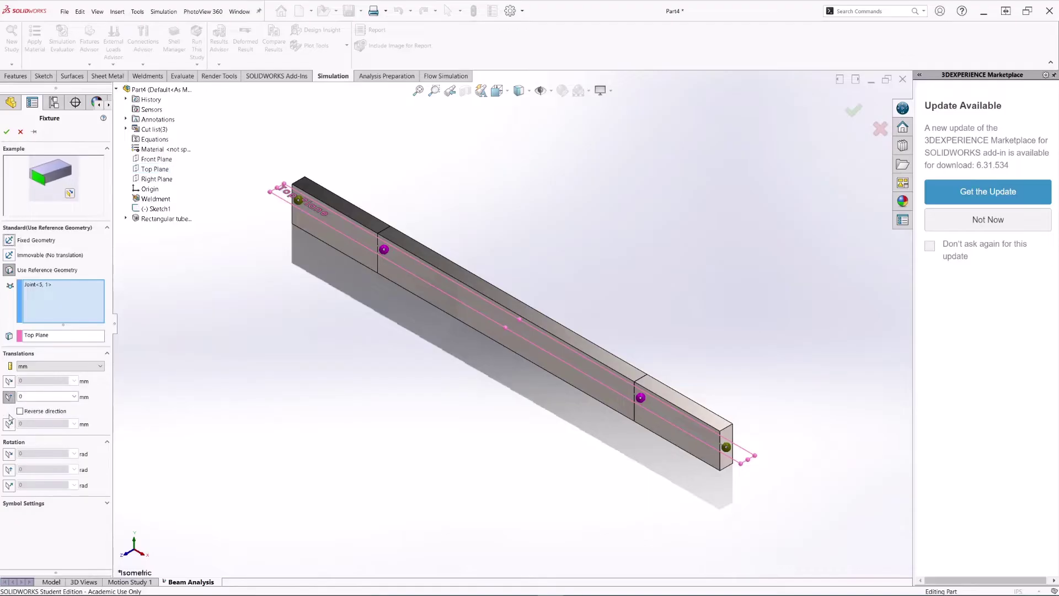
click(9, 425)
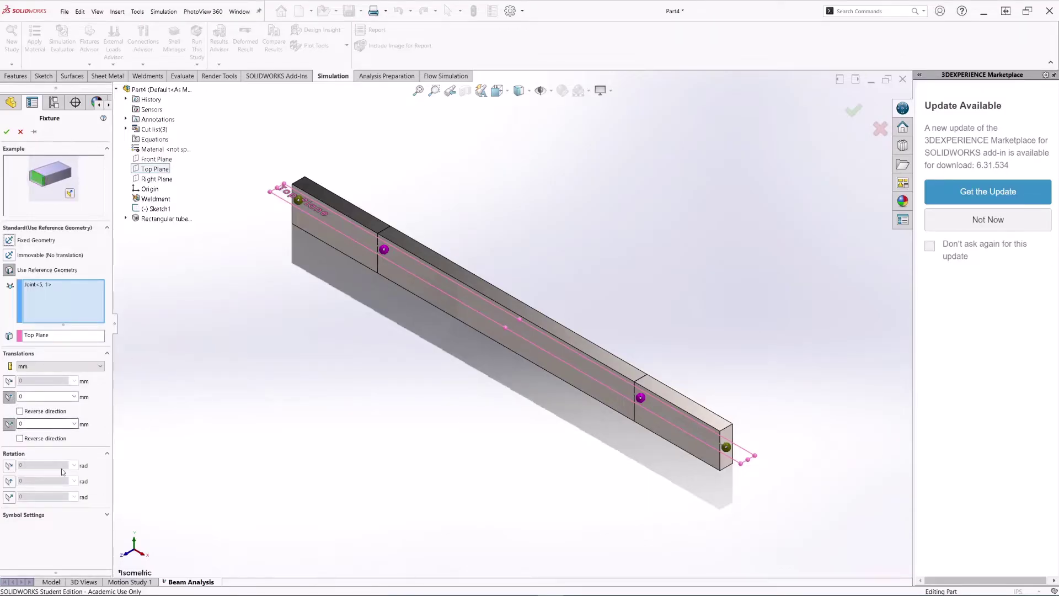
Set the fixture symbol size to 5 and confirm the Reference Geometry-1 fixture.
click(70, 515)
double_click(63, 542)
text(500)
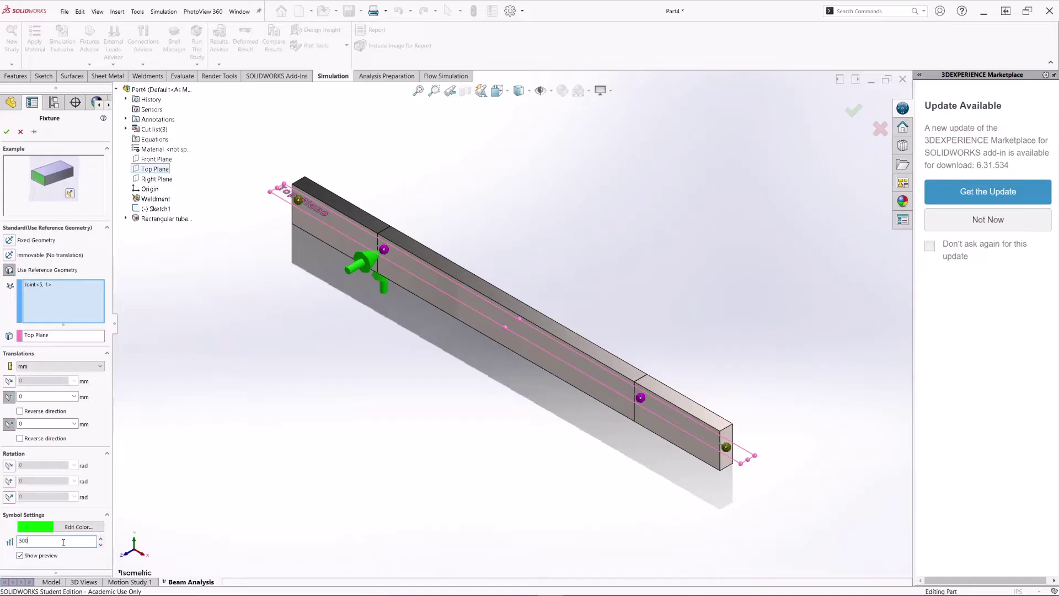
middle_drag(424, 335, 433, 309)
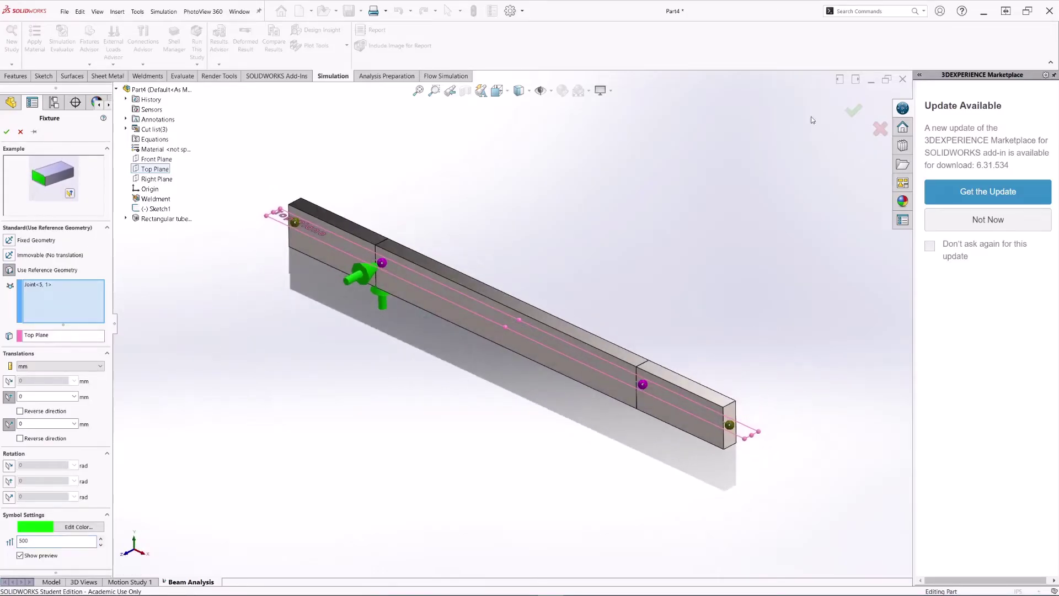
click(853, 110)
click(31, 288)
right_click(32, 291)
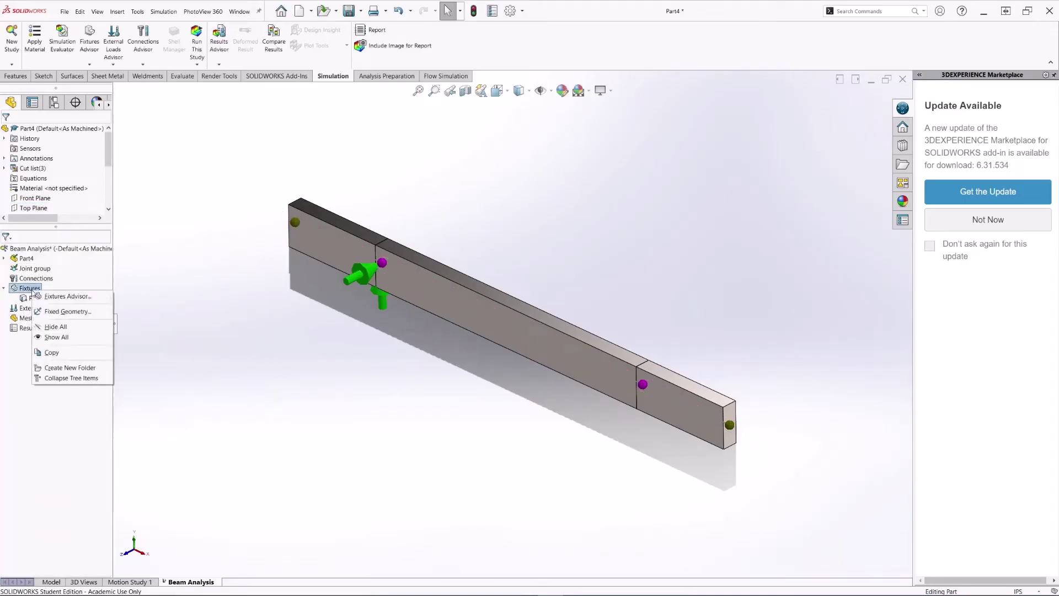
Fix Joint<8,1> against Top Plane with two translations at 0 and symbol size 500.
click(48, 312)
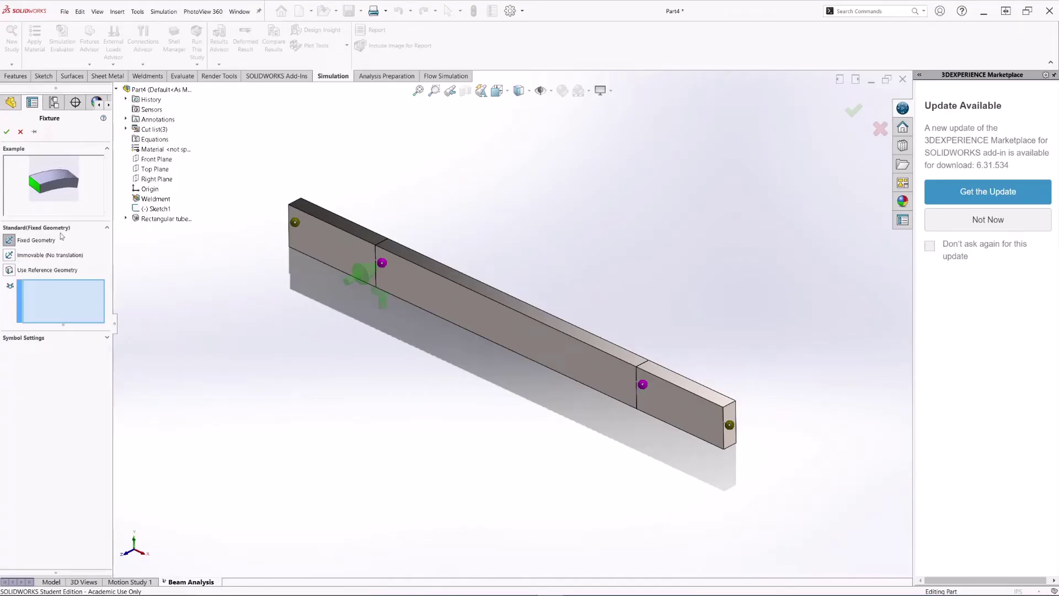
click(8, 271)
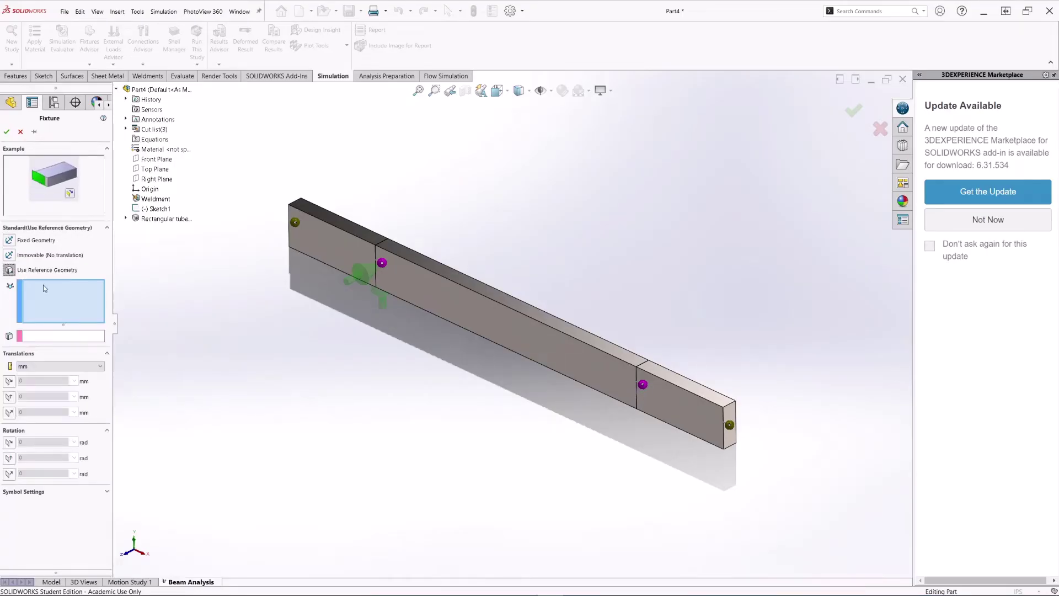
click(642, 385)
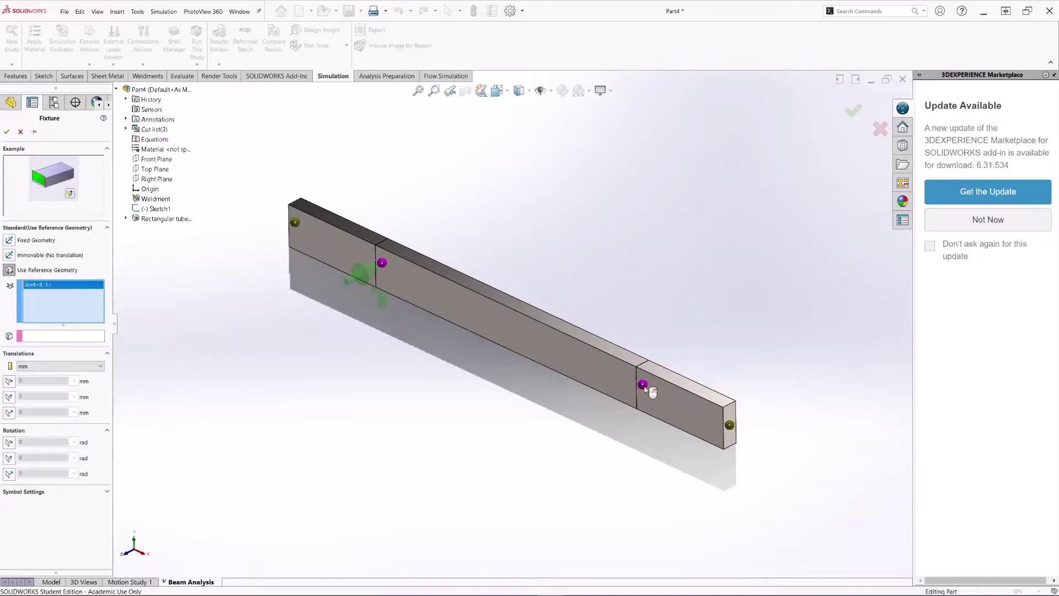
click(70, 338)
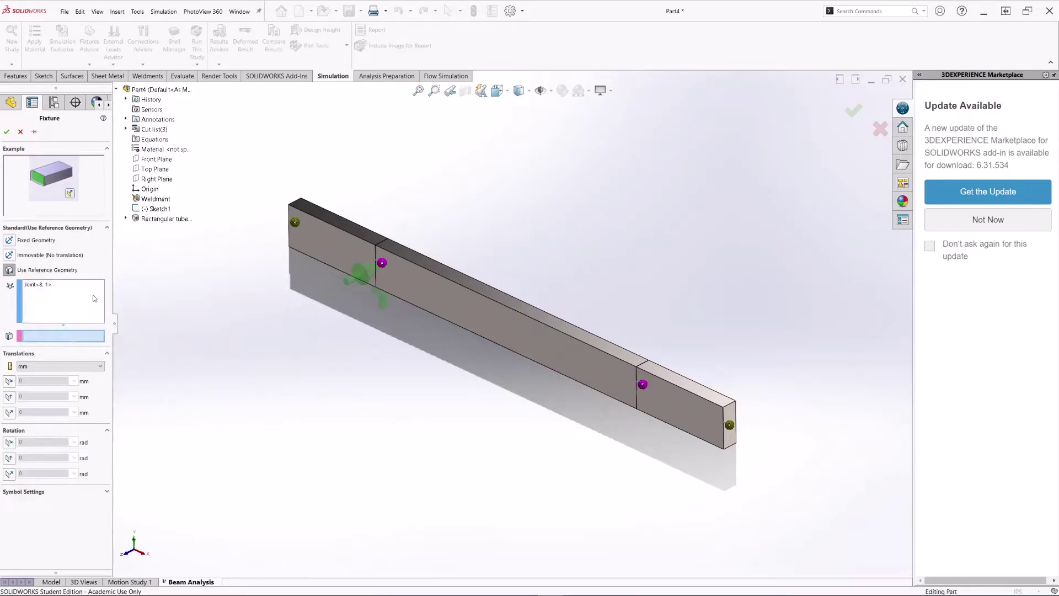
click(156, 169)
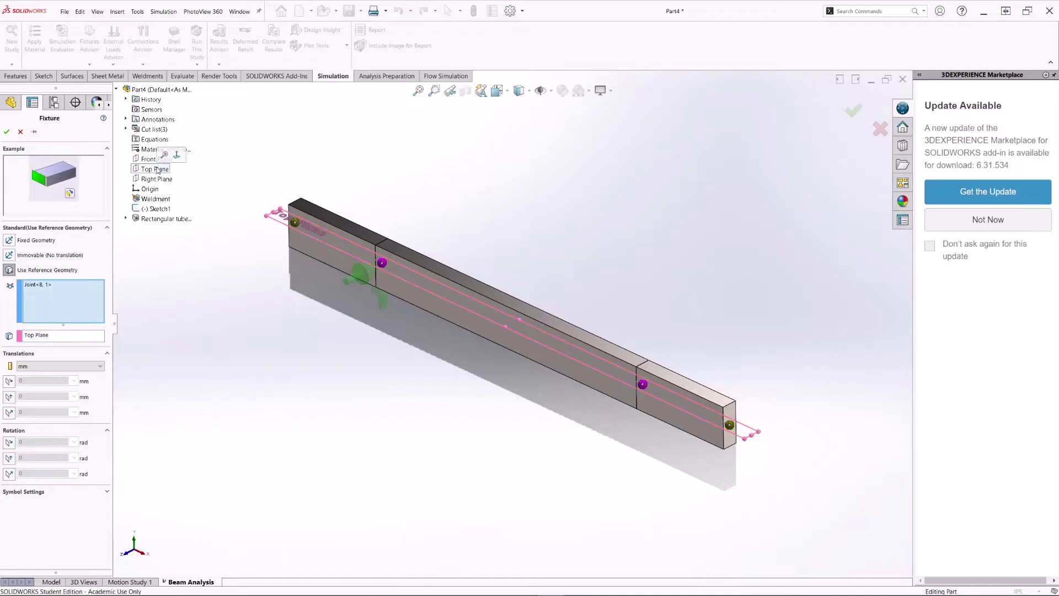
click(9, 398)
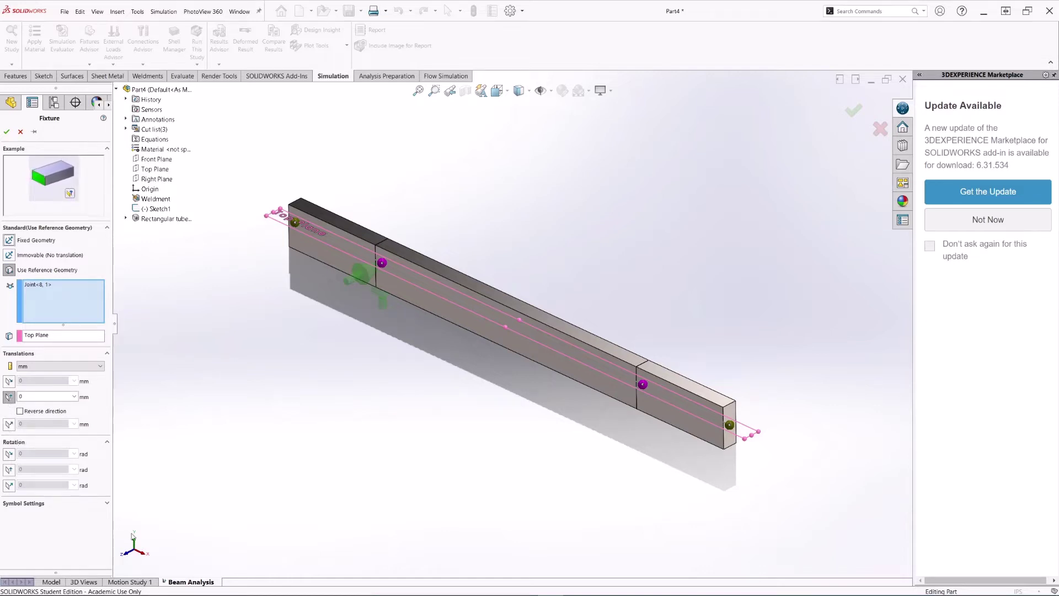
click(9, 424)
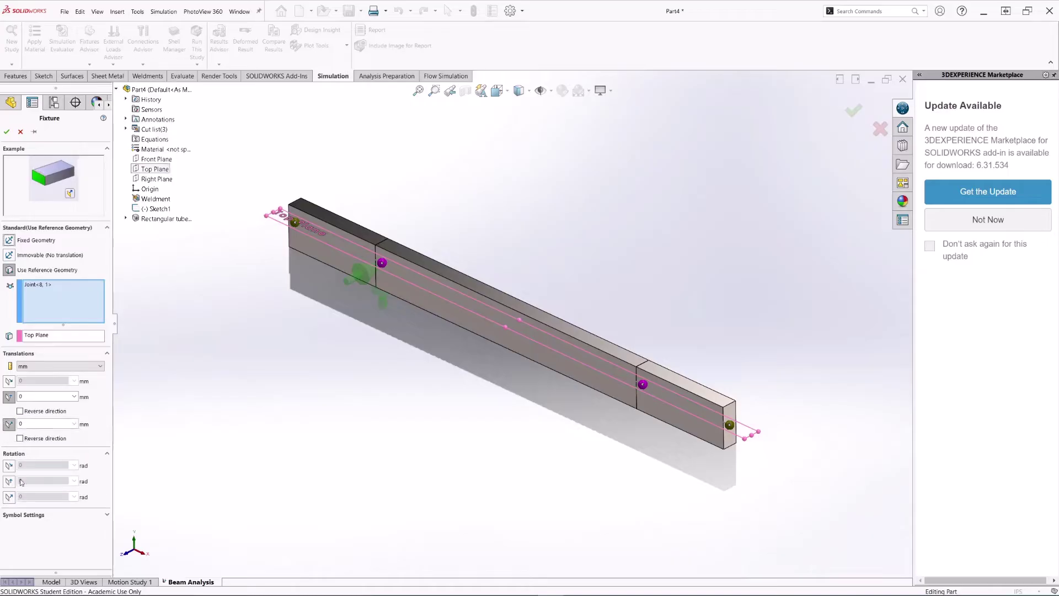
click(22, 514)
double_click(32, 541)
text(500)
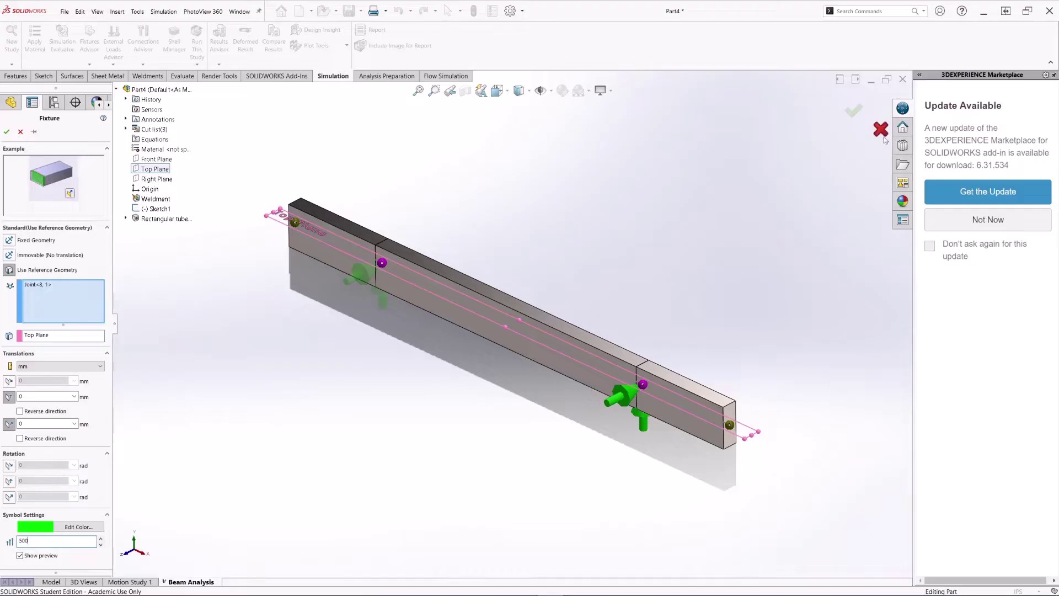
click(853, 113)
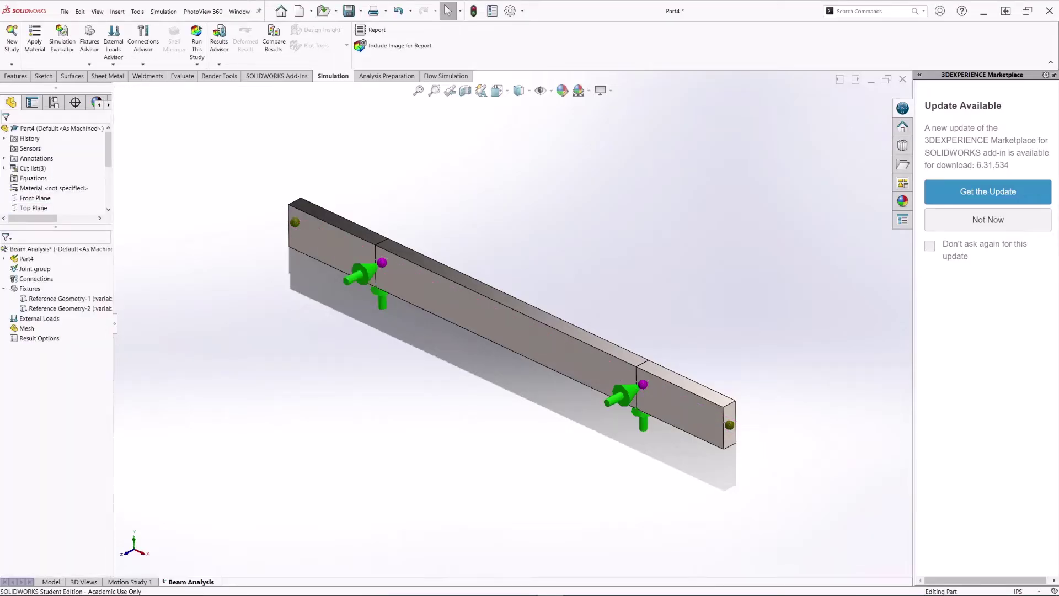
drag(0, 151, 606, 73)
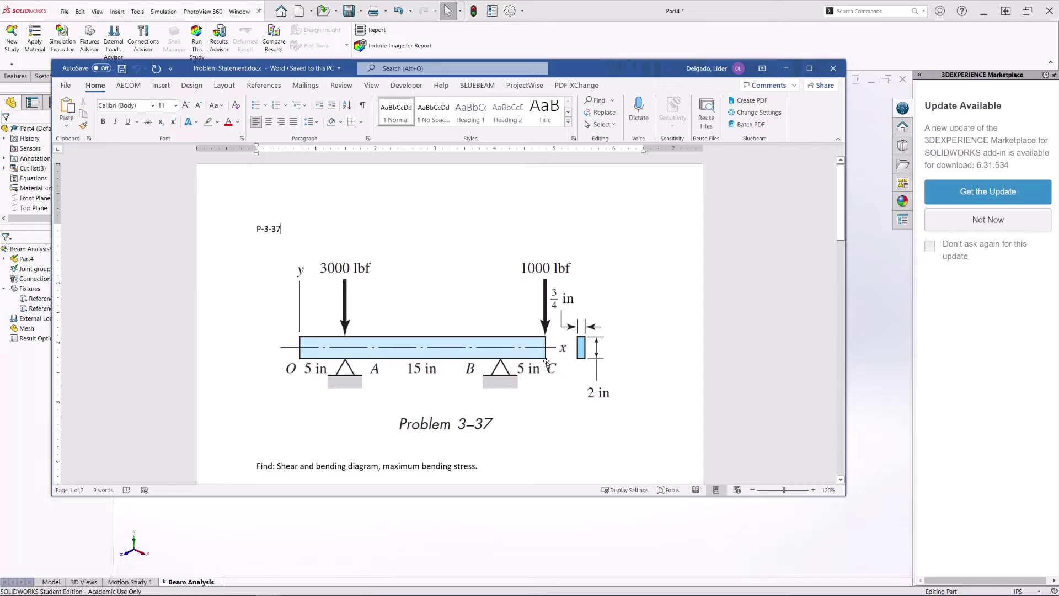
drag(600, 69, 0, 68)
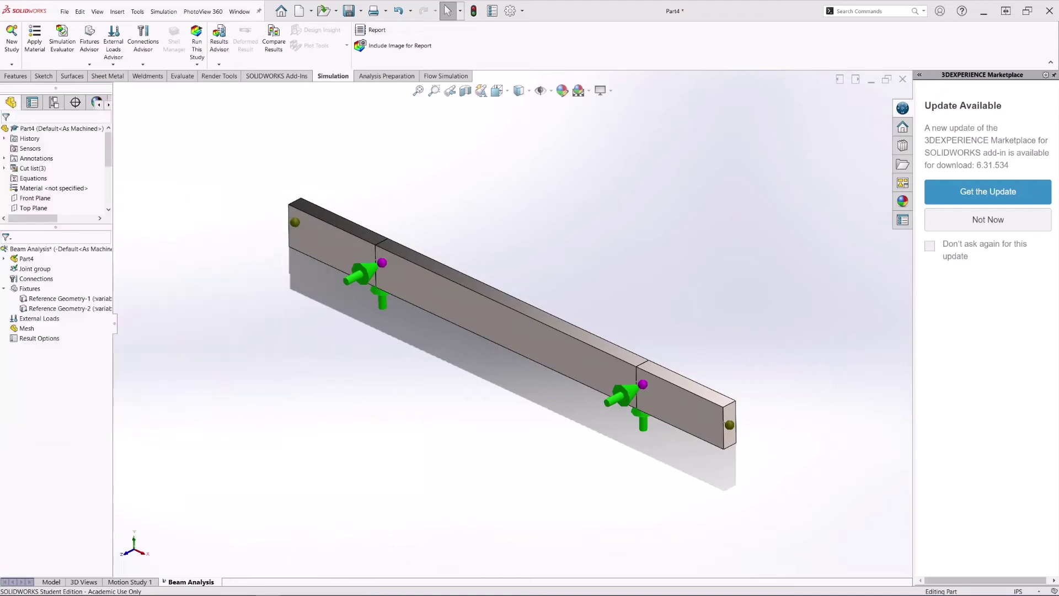
Start a force on the left interior joint Joint<5,1>, directed relative to Top Plane.
right_click(38, 319)
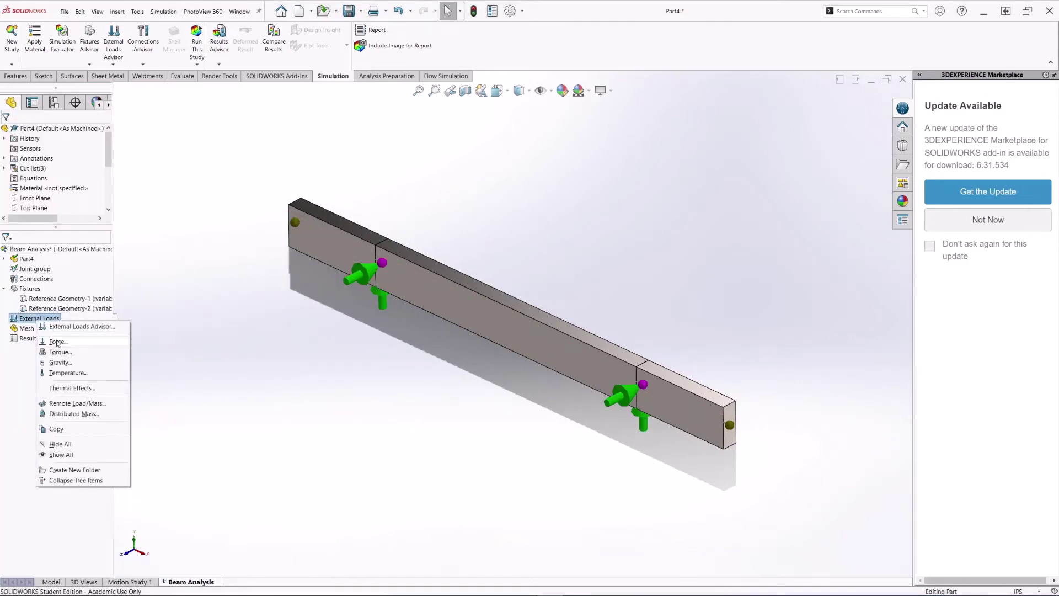
click(60, 342)
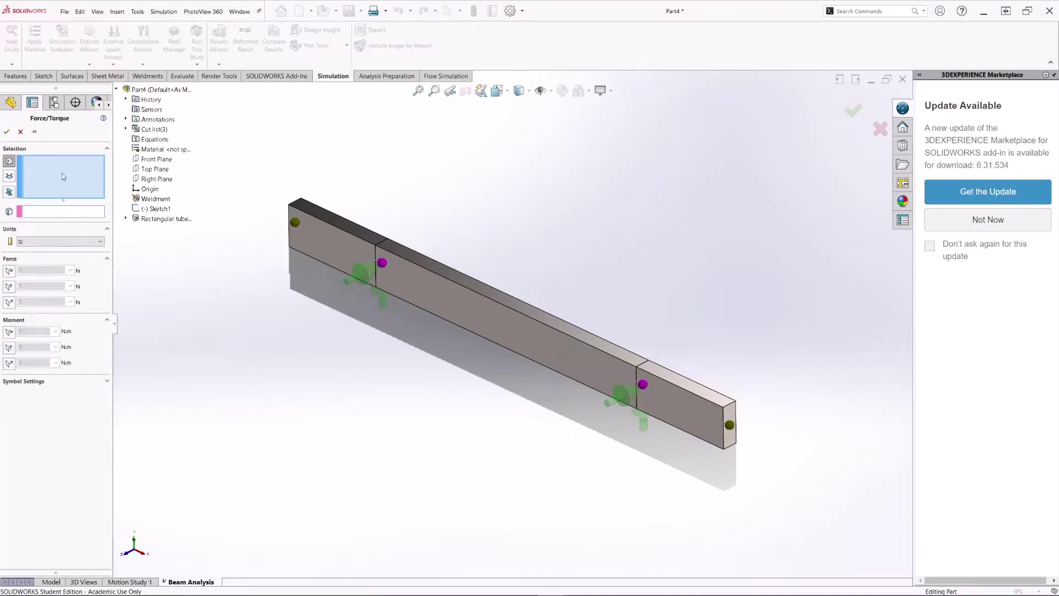
click(11, 181)
click(382, 264)
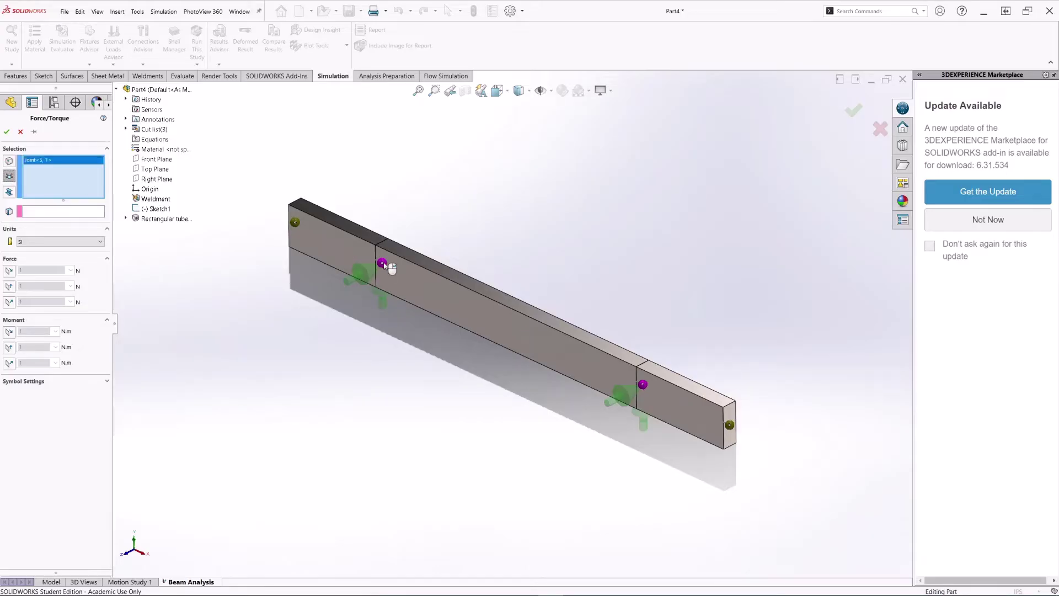
click(41, 211)
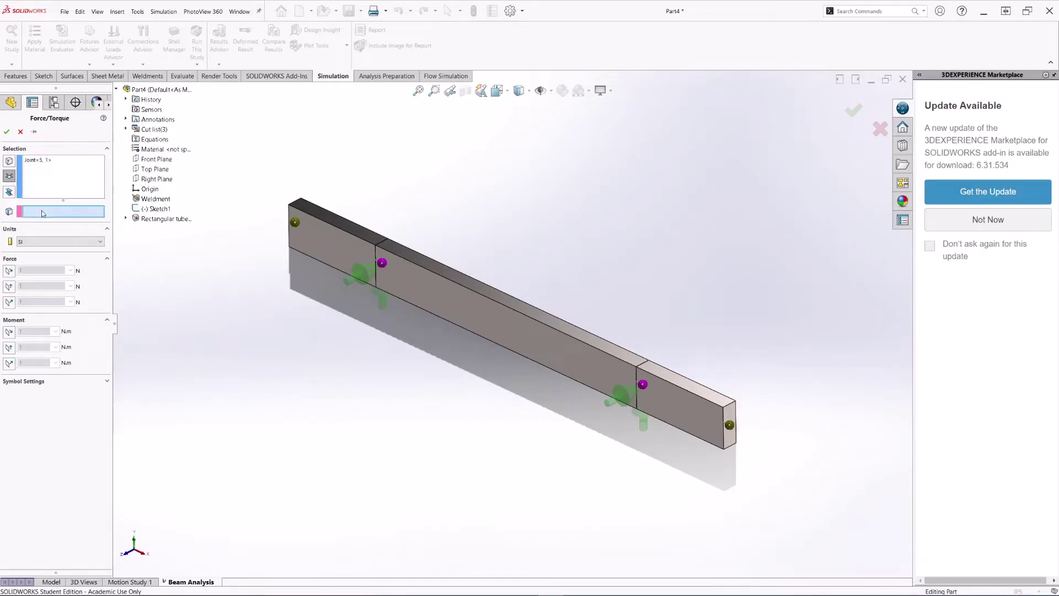
click(156, 170)
Use English (IPS) units and a 3000 lbf force normal to Top Plane.
click(58, 244)
click(55, 258)
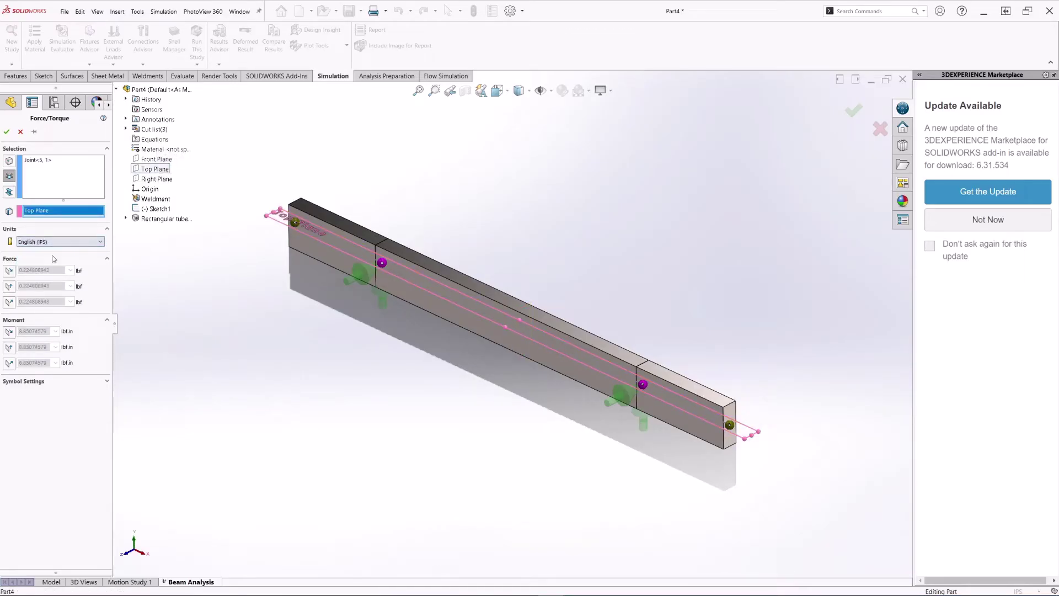
click(9, 302)
click(44, 302)
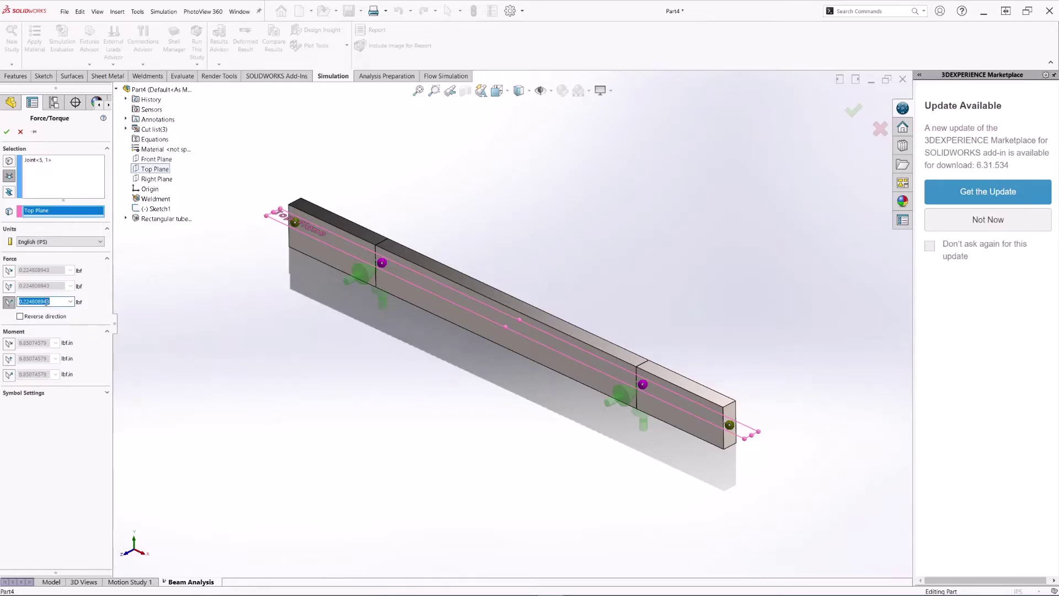
text(3000)
Set the force symbol size to 500, reverse it to point downward, and confirm.
click(58, 394)
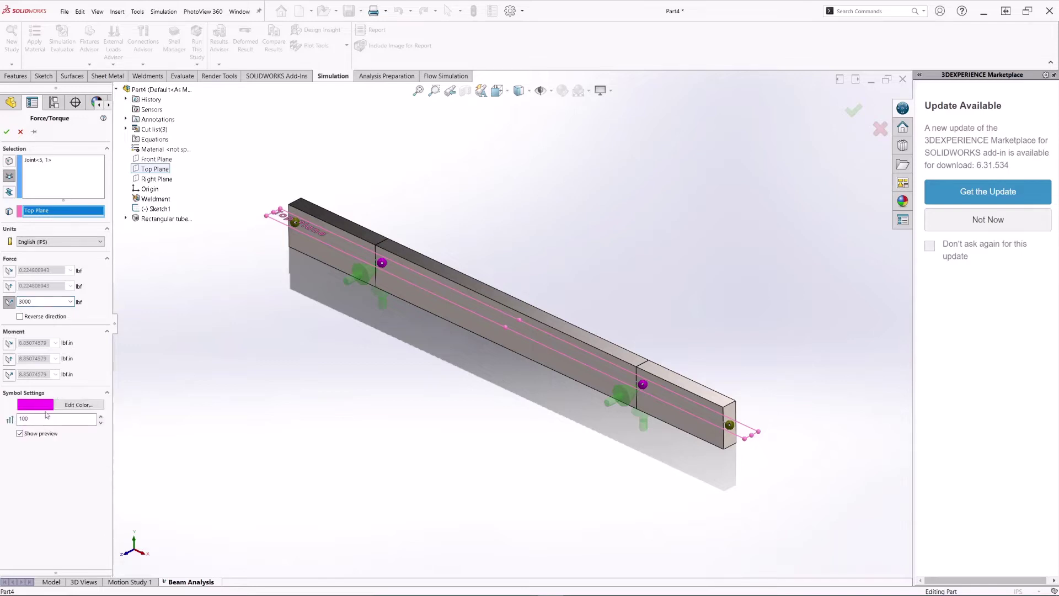
double_click(43, 421)
text(500)
middle_drag(472, 406, 487, 374)
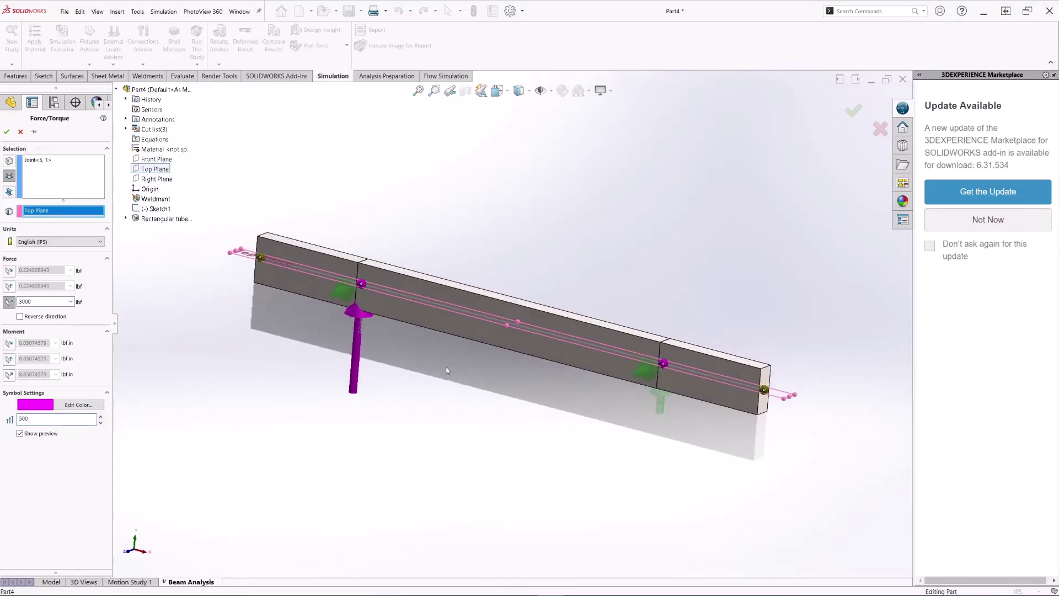
click(49, 318)
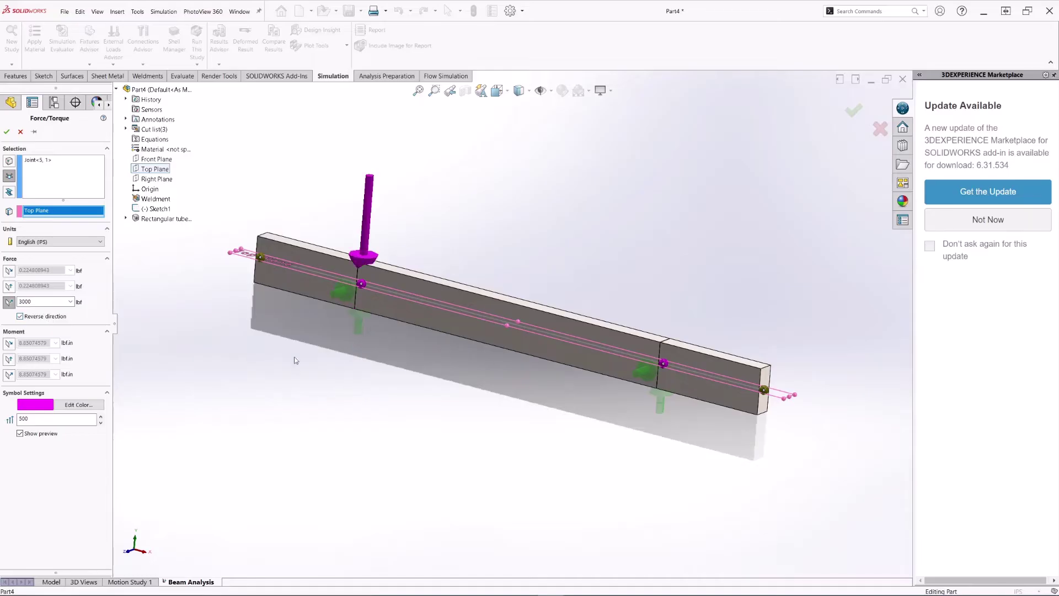
middle_drag(255, 355, 329, 378)
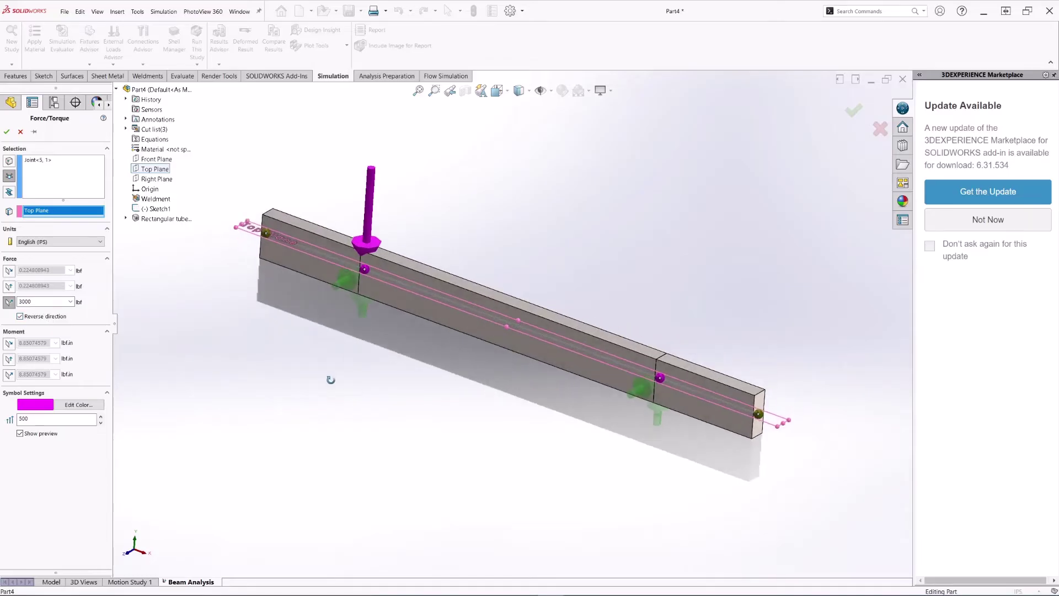
click(856, 115)
Start a second force on the right end joint Joint<6,1>, directed relative to Top Plane.
right_click(32, 327)
drag(44, 343, 47, 345)
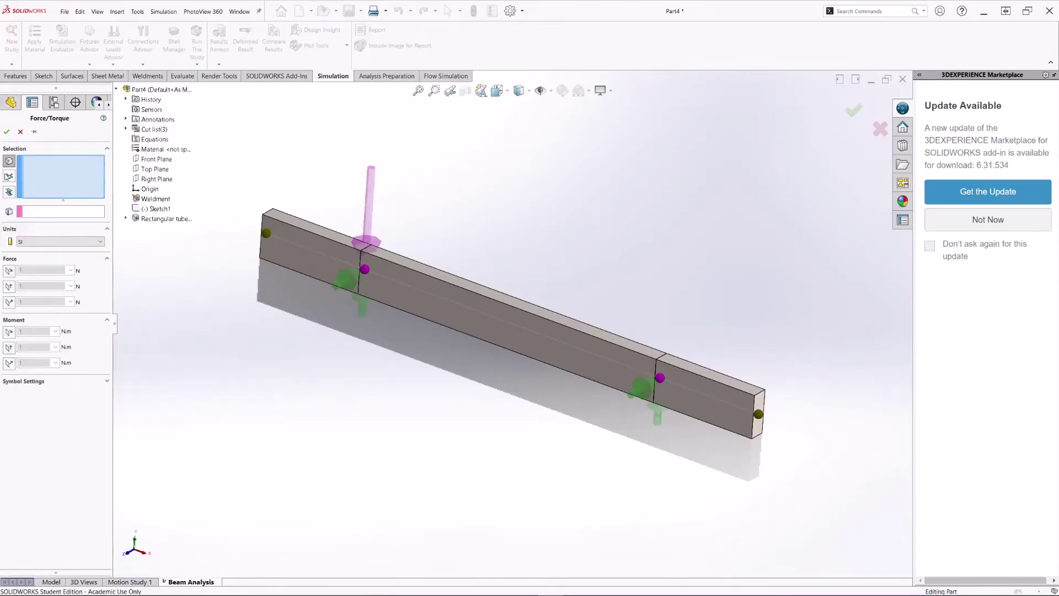
click(9, 176)
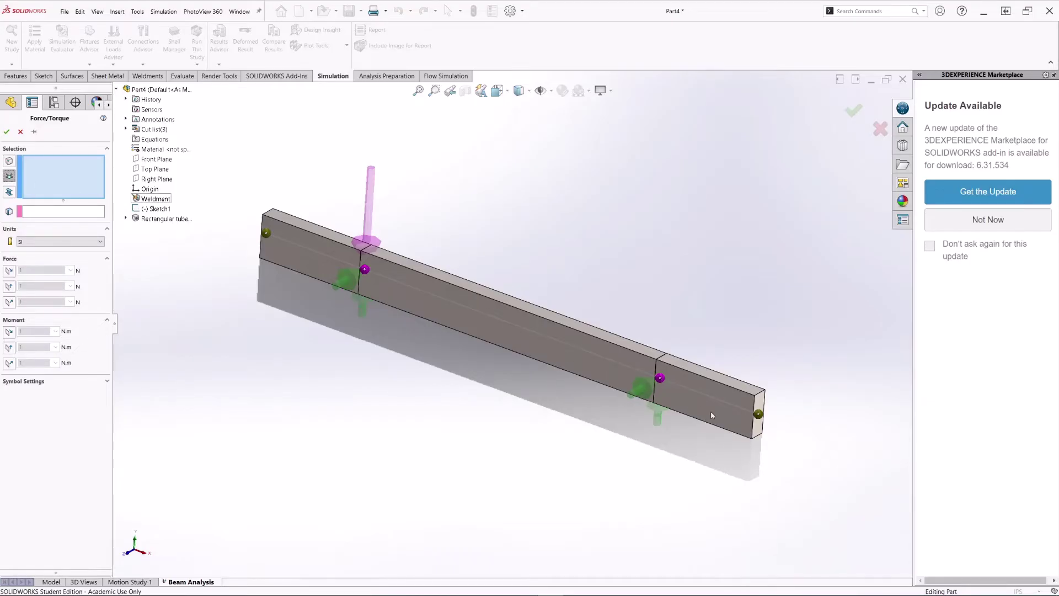
click(759, 415)
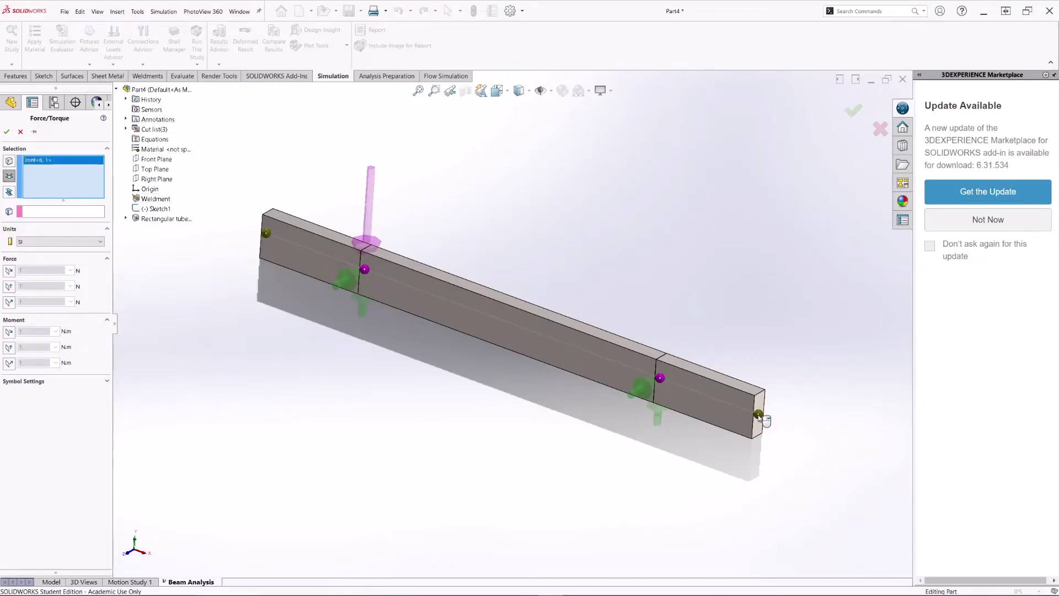
click(65, 213)
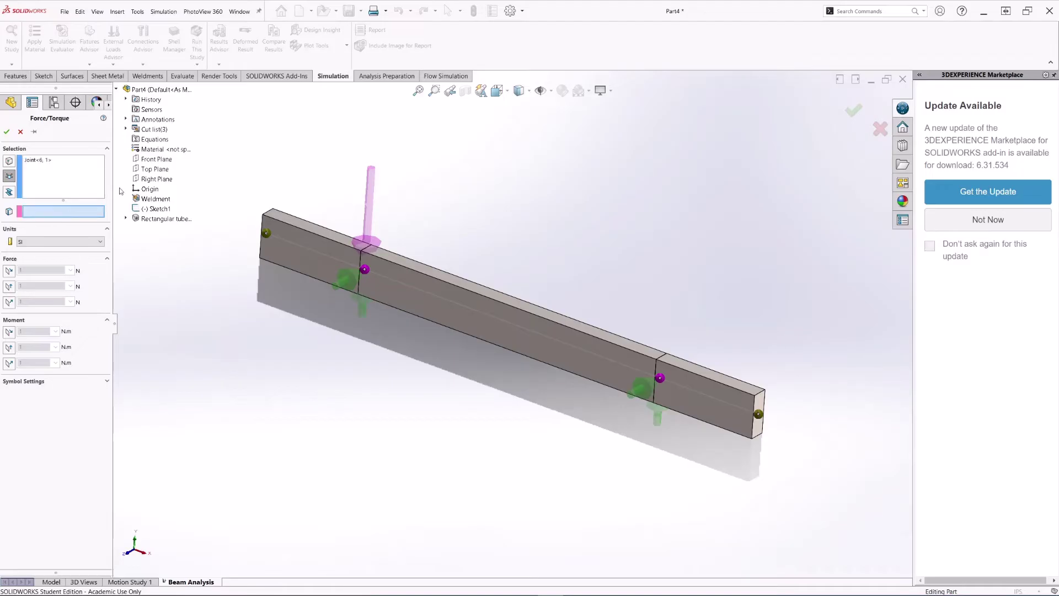
click(153, 169)
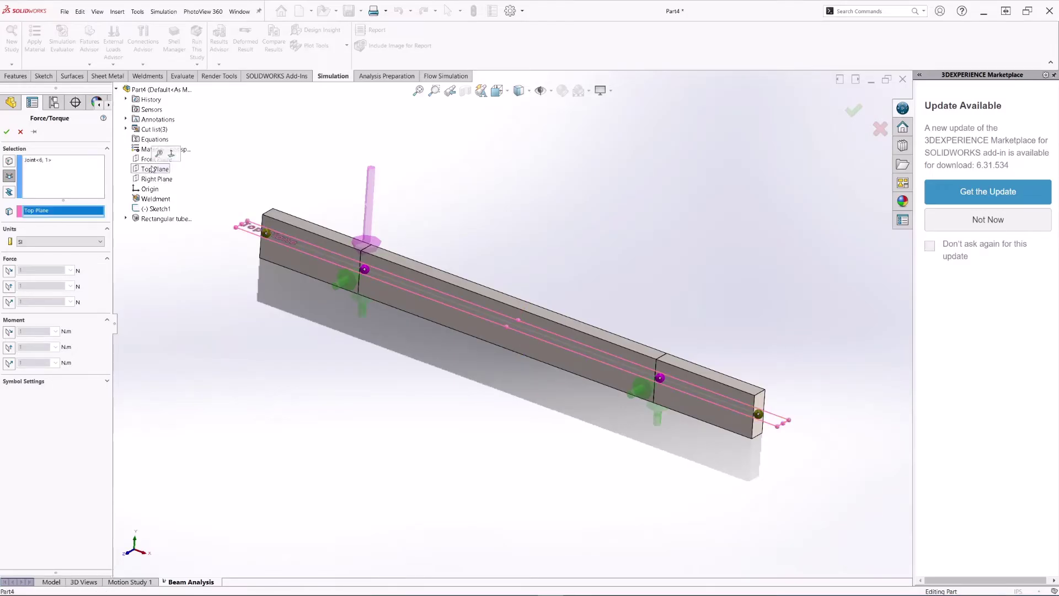
Use English (IPS) units and a 1000 lbf force normal to Top Plane.
click(47, 243)
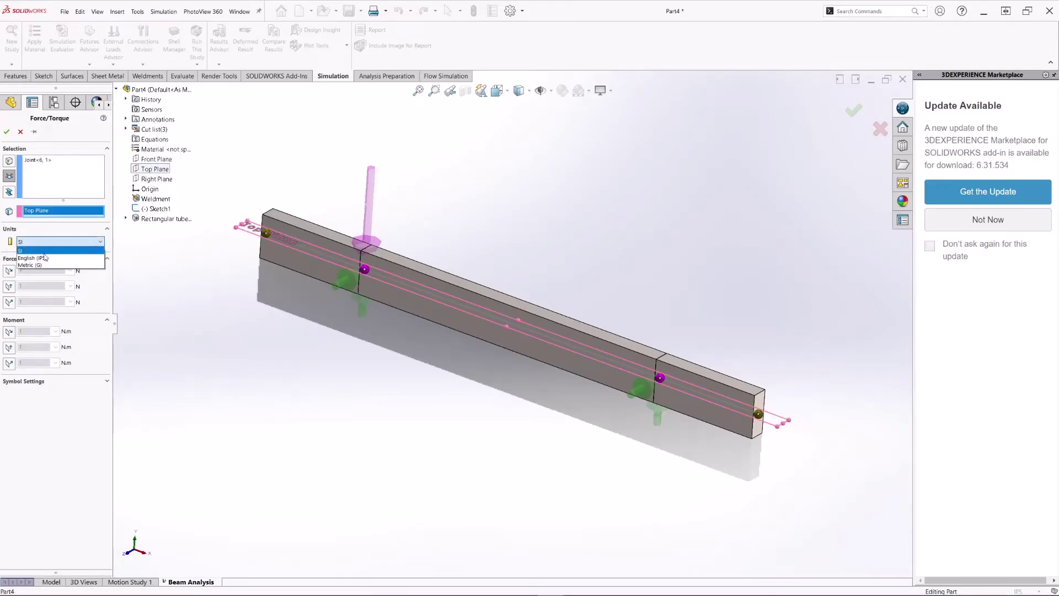
click(52, 255)
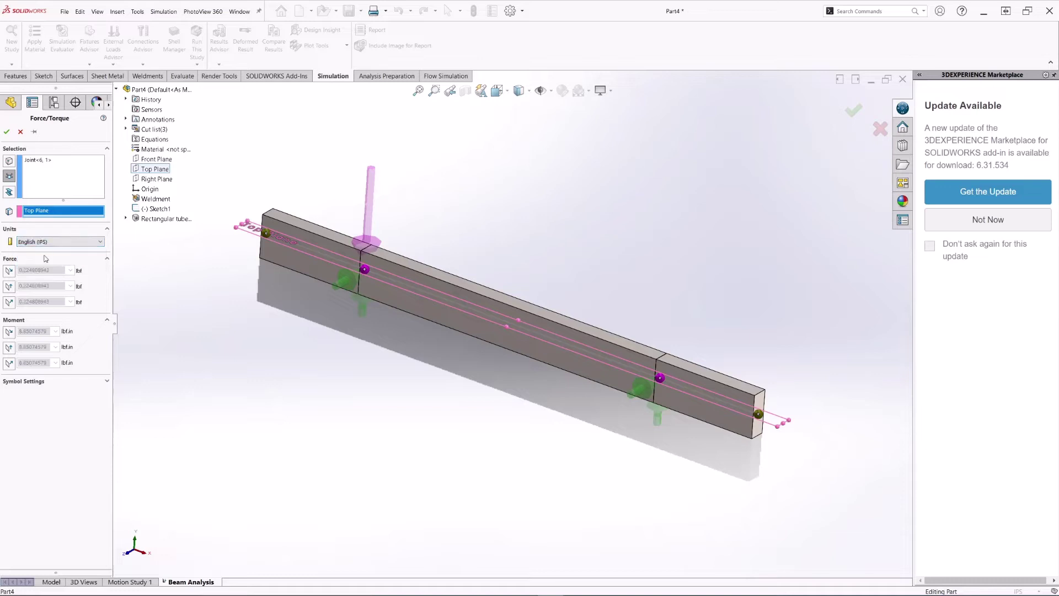
click(9, 302)
double_click(35, 300)
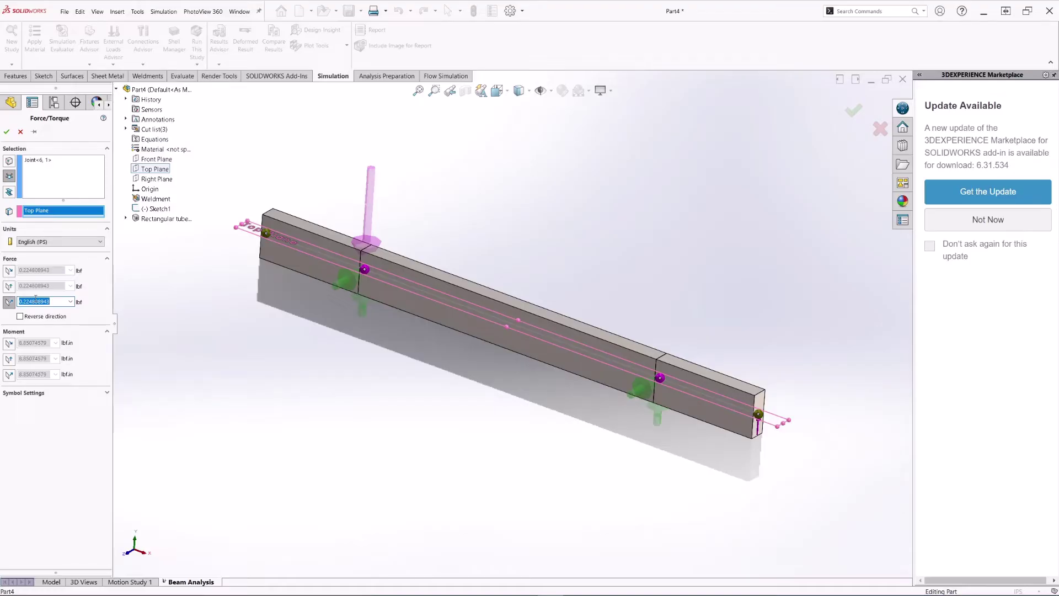
text(1000)
Set the symbol size to 500, reverse the force downward, and confirm Force-2.
click(82, 395)
click(67, 420)
text(500)
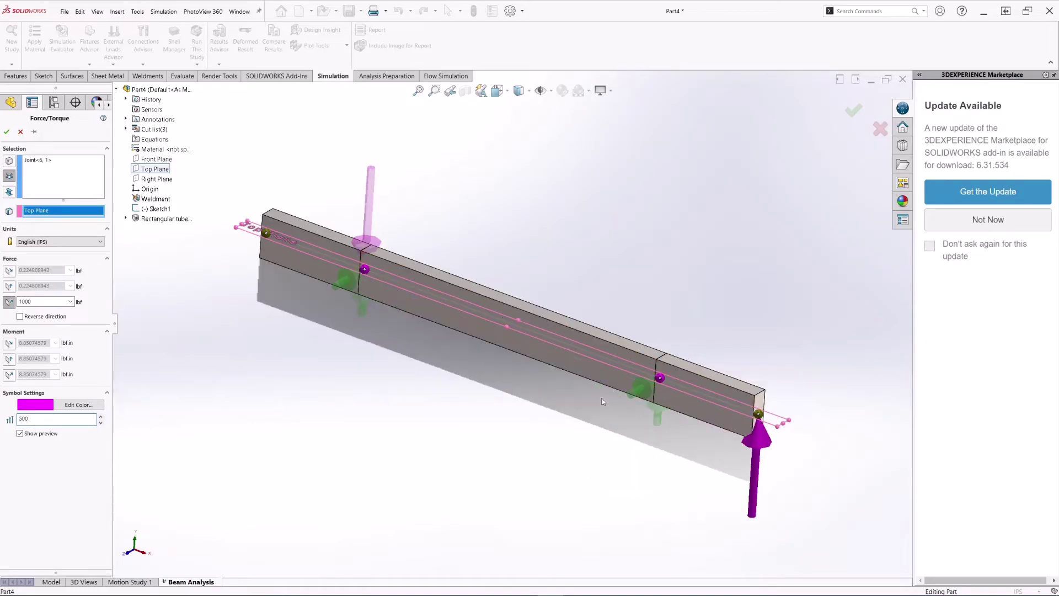
click(45, 317)
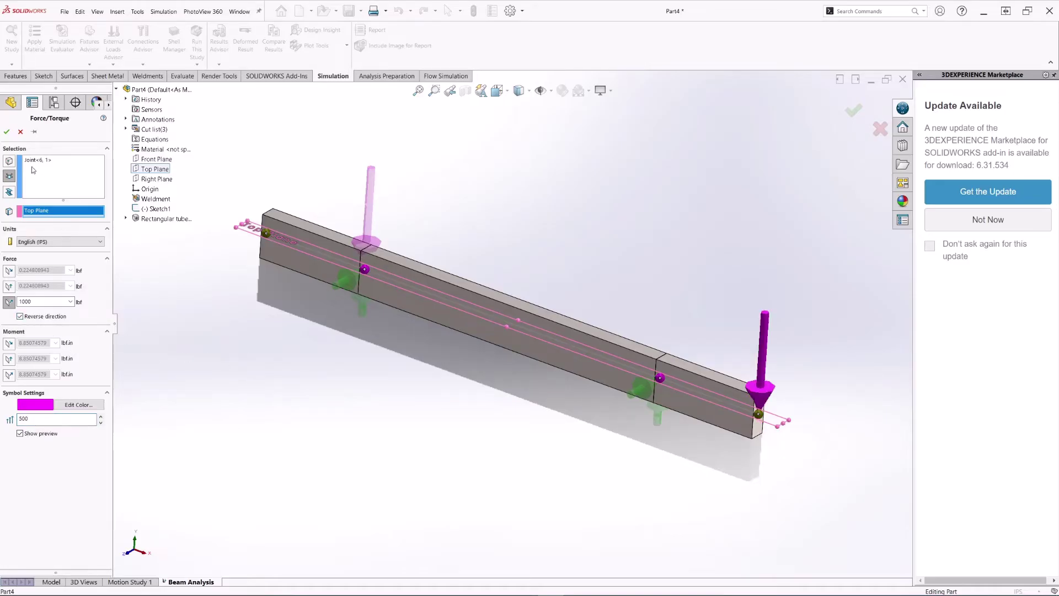
click(7, 132)
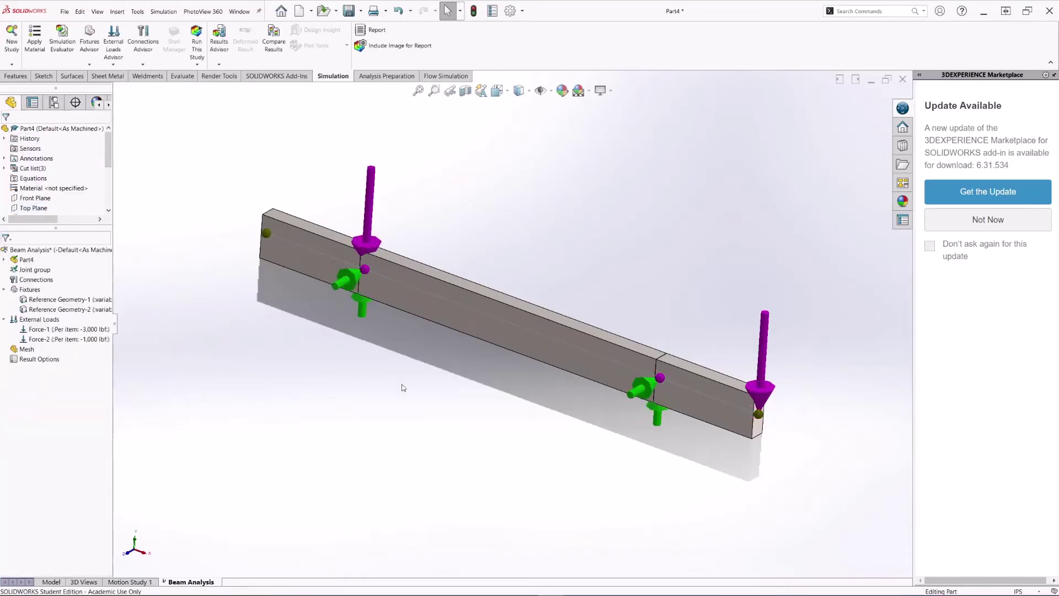
Return to an isometric view and run the study, giving a Stress1 plot peaking at 6.895e+07 N/m^2.
key(f)
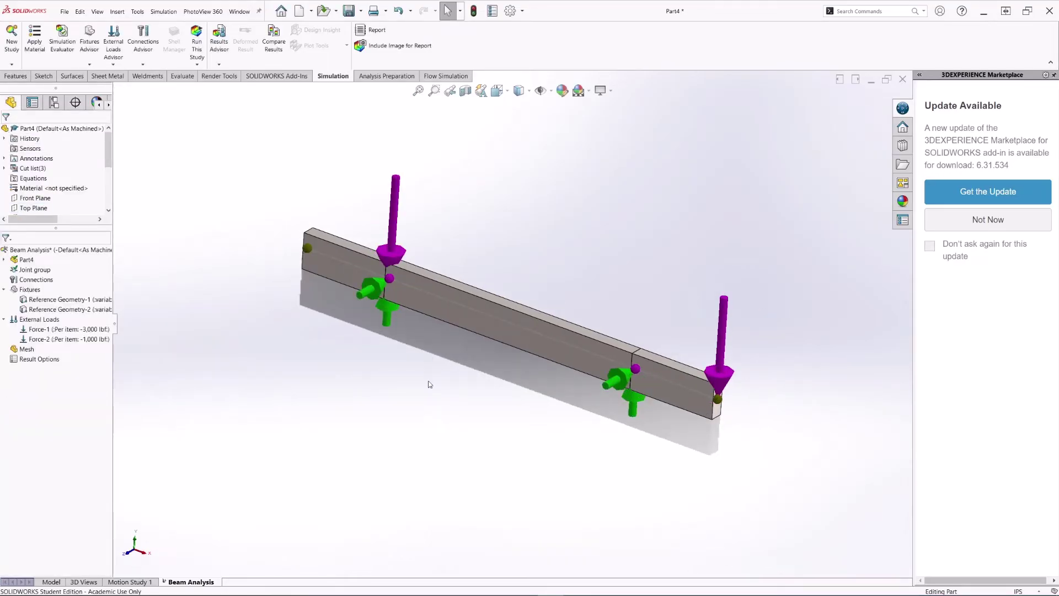
middle_drag(472, 410, 456, 404)
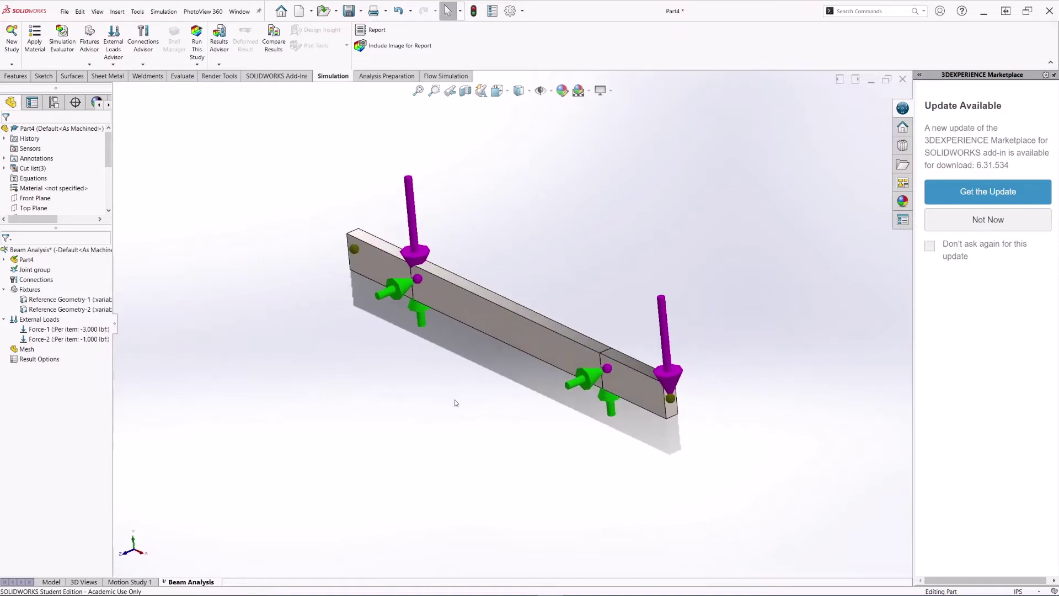
key(ctrl+7)
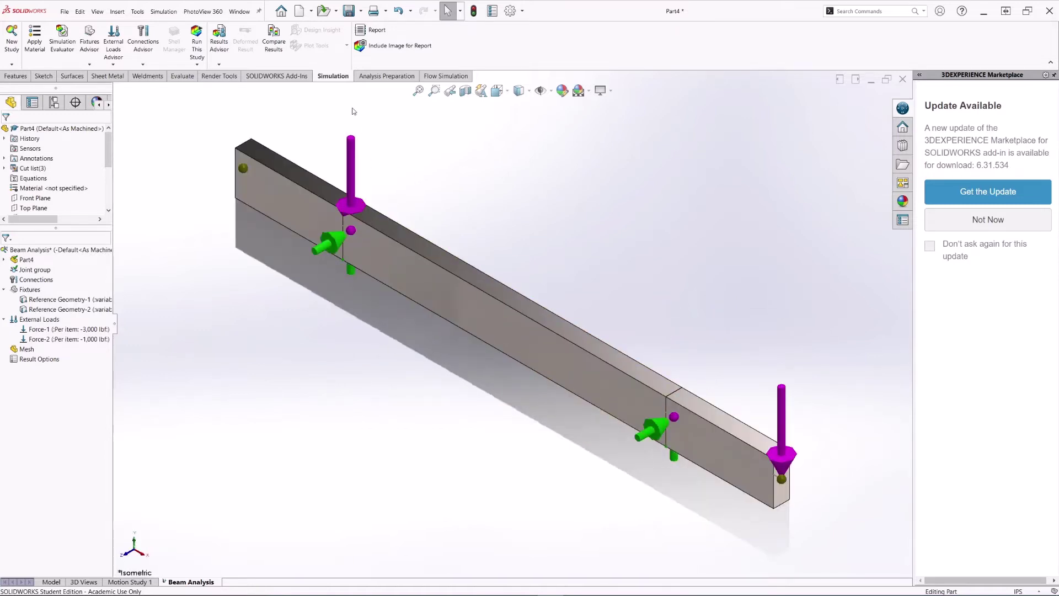
click(196, 47)
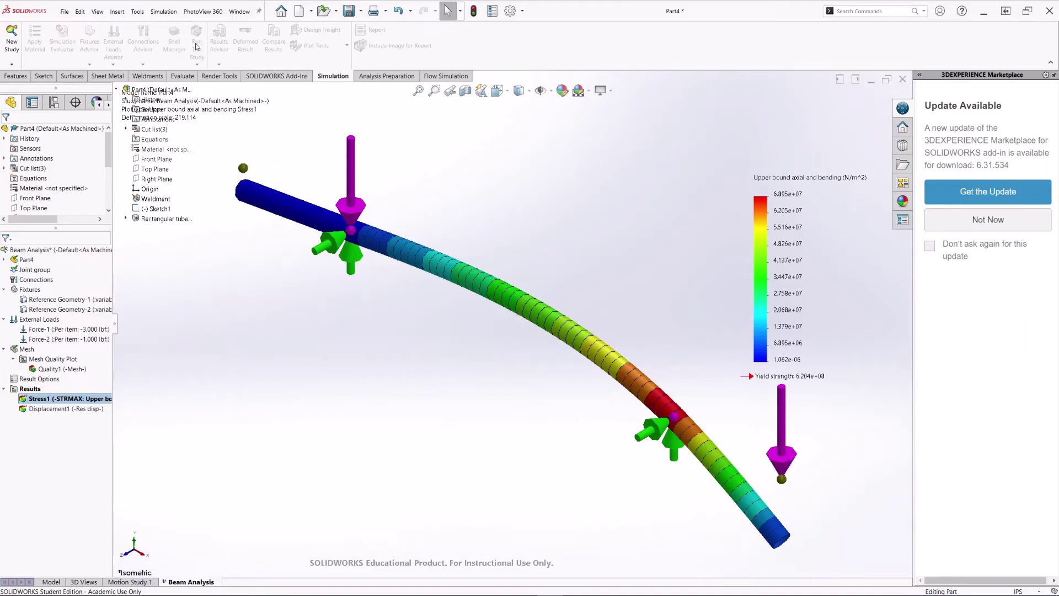
key(f)
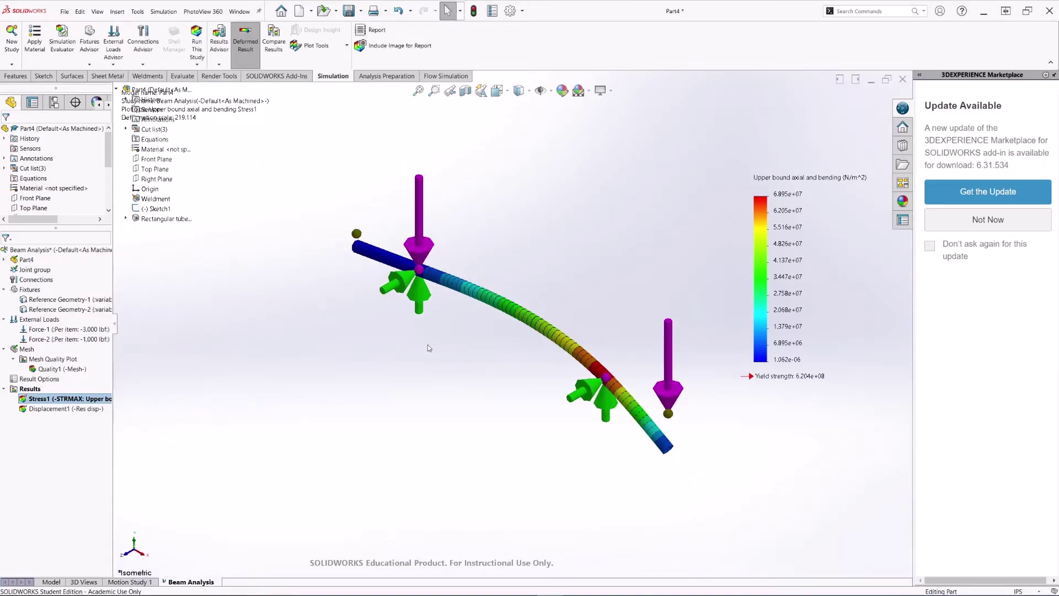
Create a Shear Force in Dir1 beam diagram in lbf with floating-format legend numbers.
right_click(34, 391)
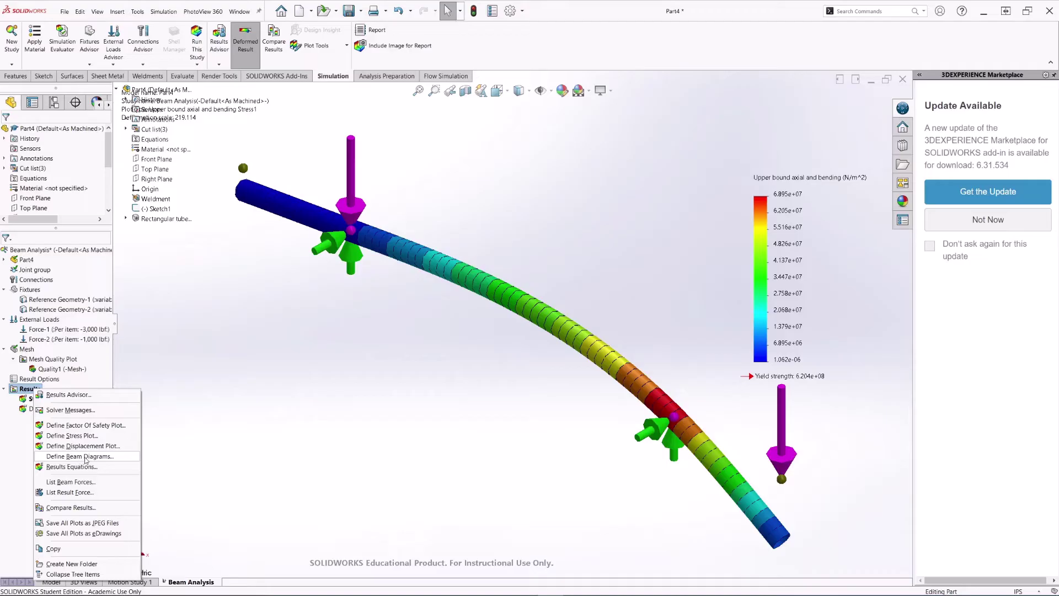
click(85, 457)
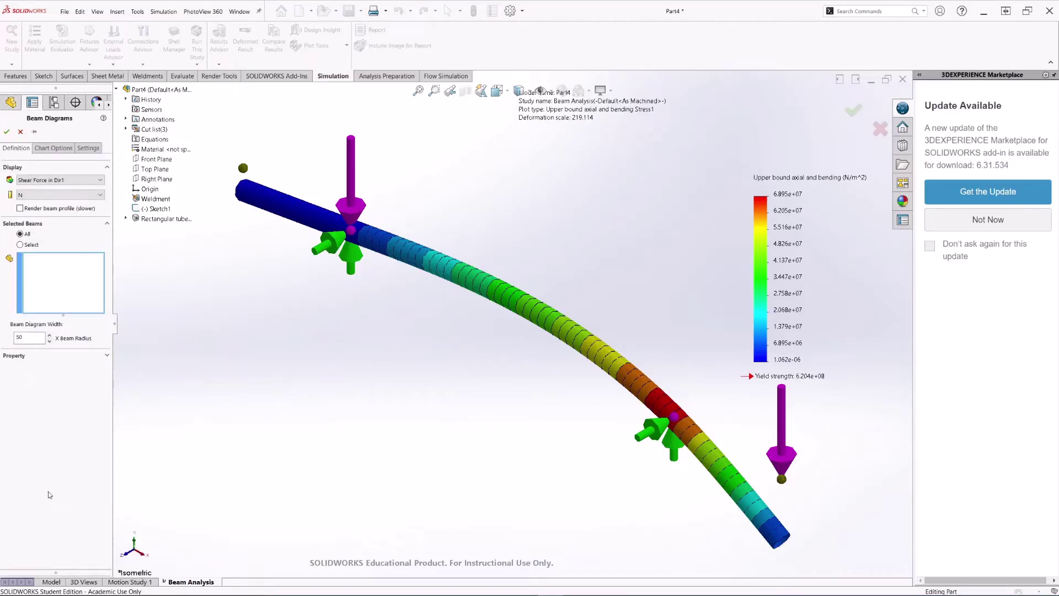
click(58, 195)
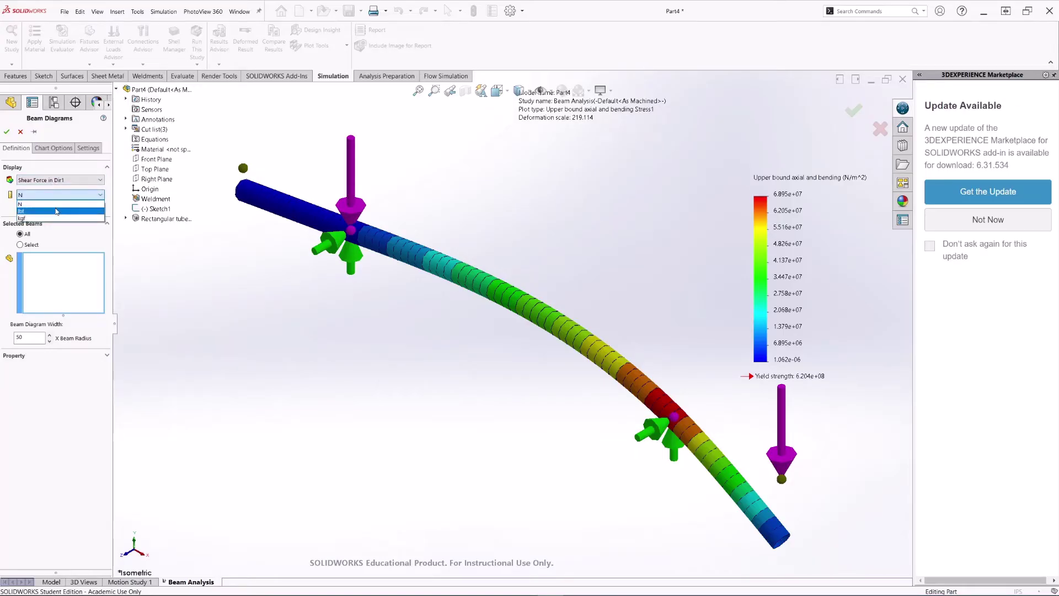
click(58, 212)
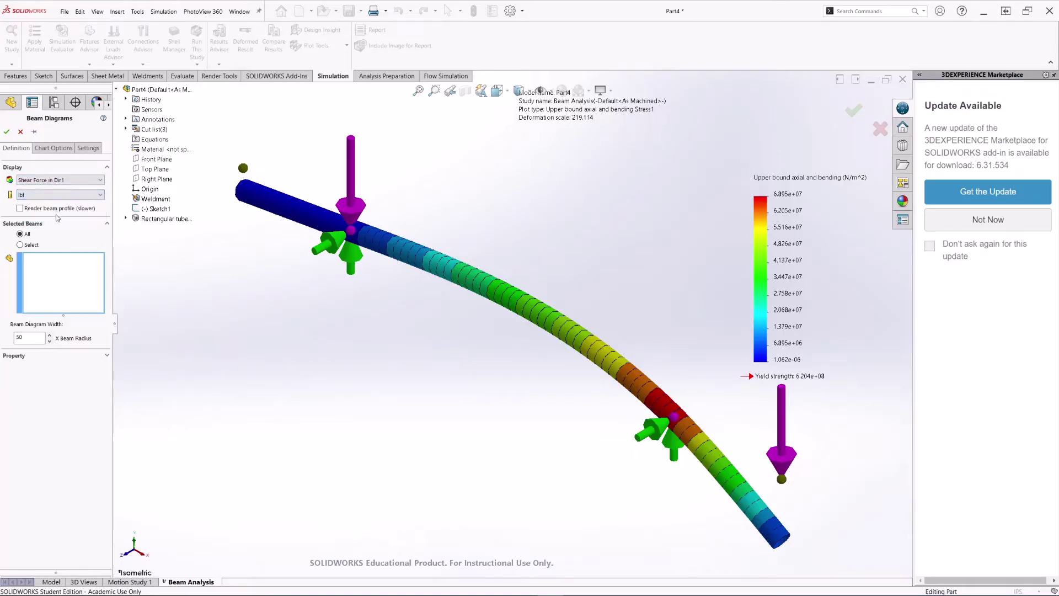
click(30, 337)
click(53, 149)
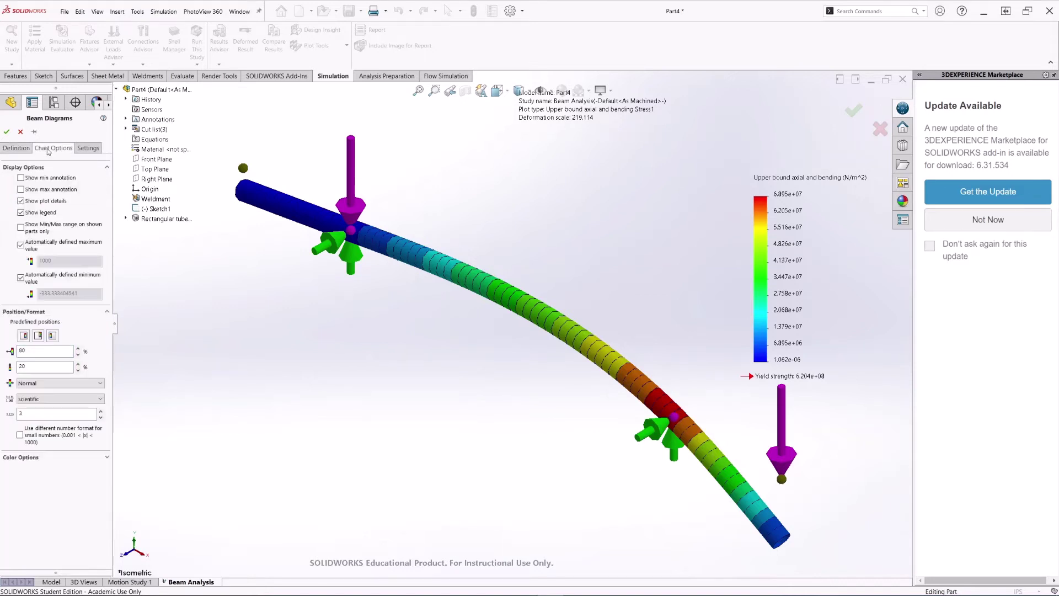
click(47, 398)
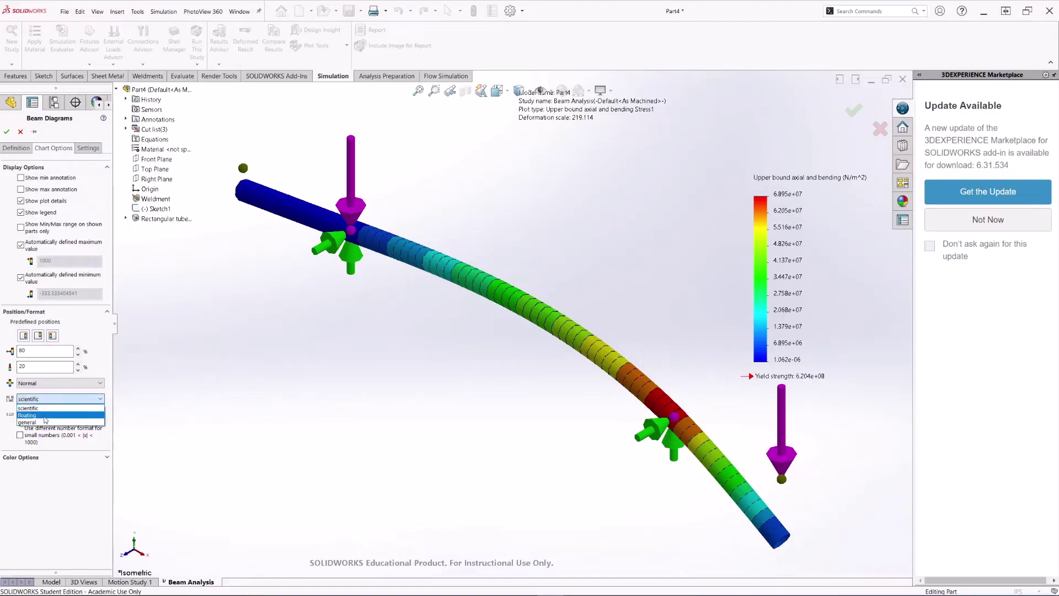
click(53, 416)
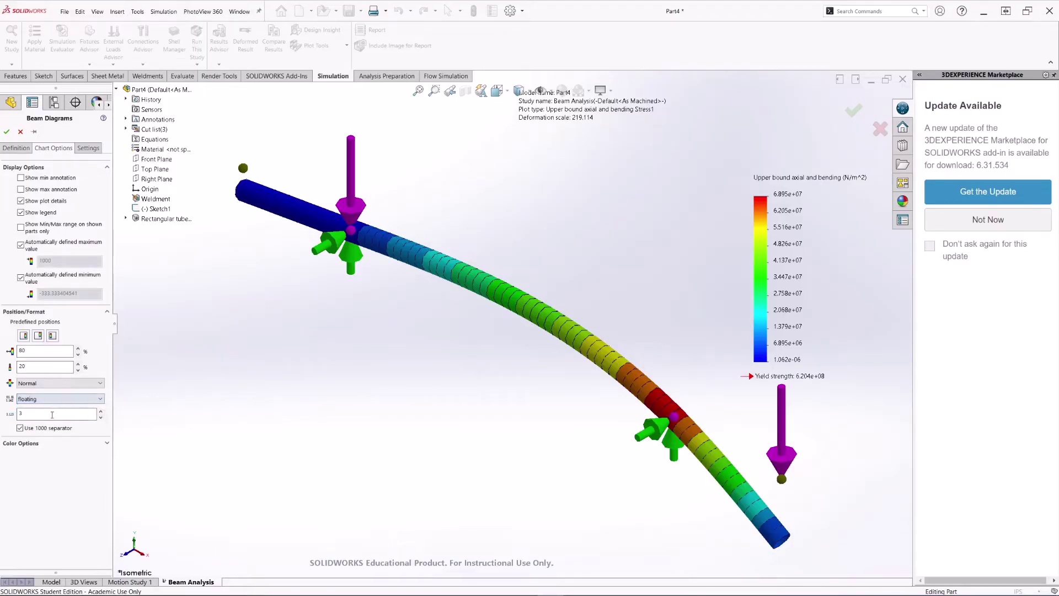
click(7, 133)
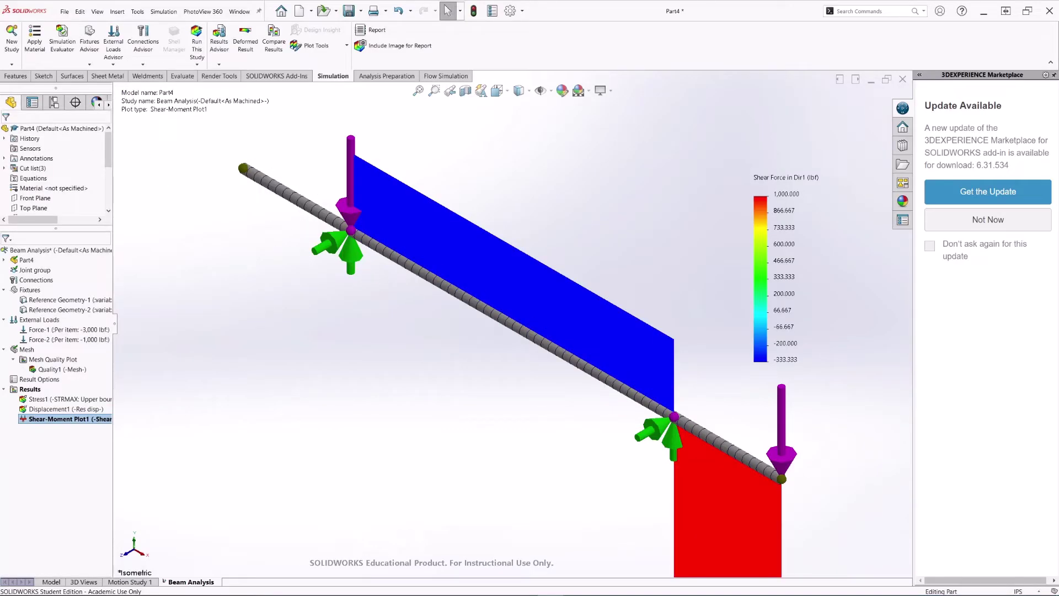
Orbit, then snap to the Front view so the shear diagram runs left to right.
middle_drag(553, 454, 554, 231)
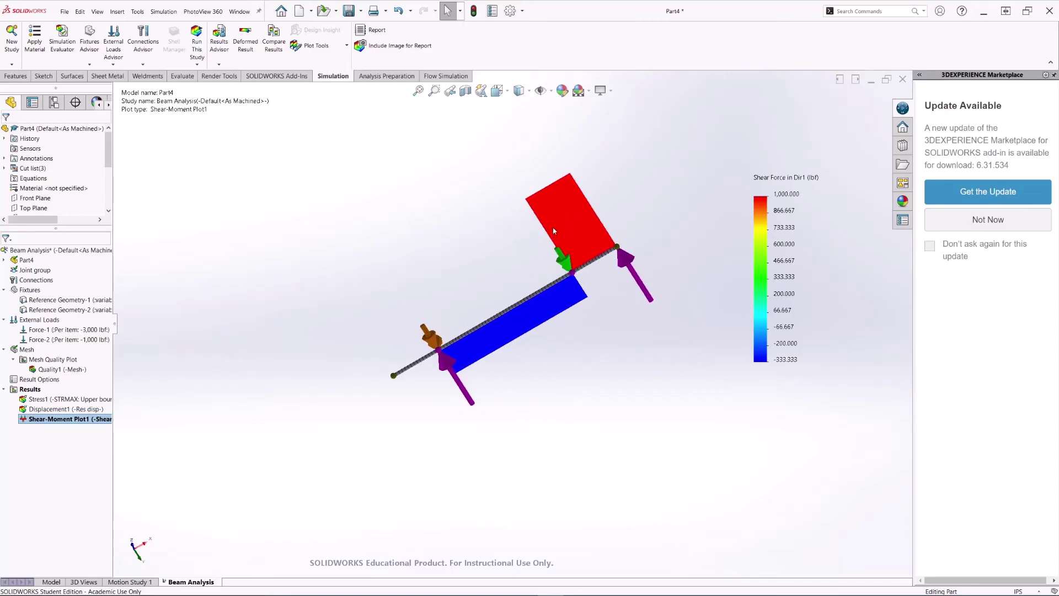
key(ctrl+1)
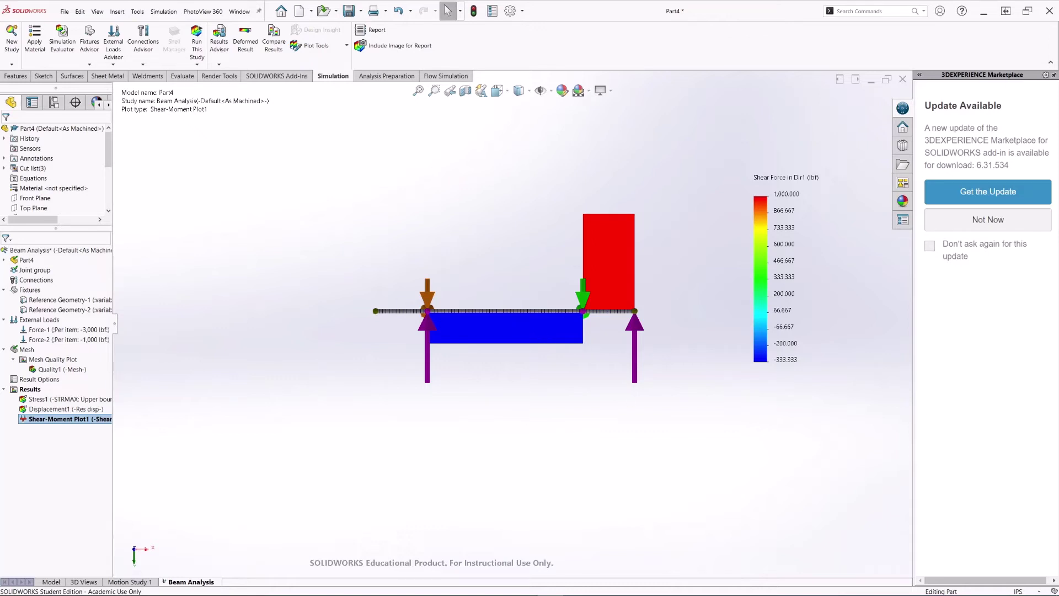
Create a Moment about Dir2 beam diagram in lbf.in with floating-format legend numbers.
right_click(27, 389)
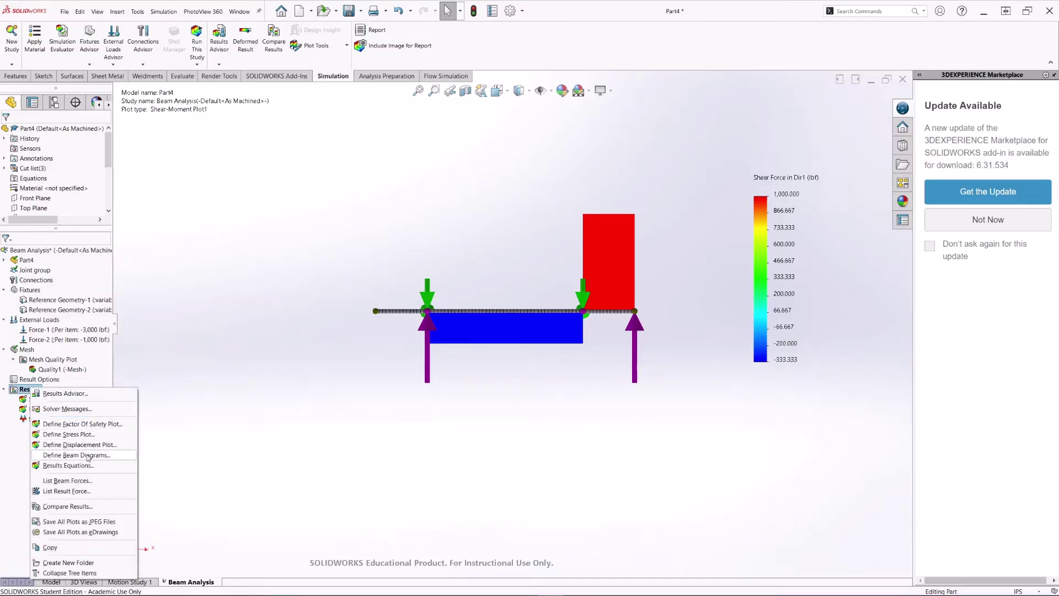
click(88, 455)
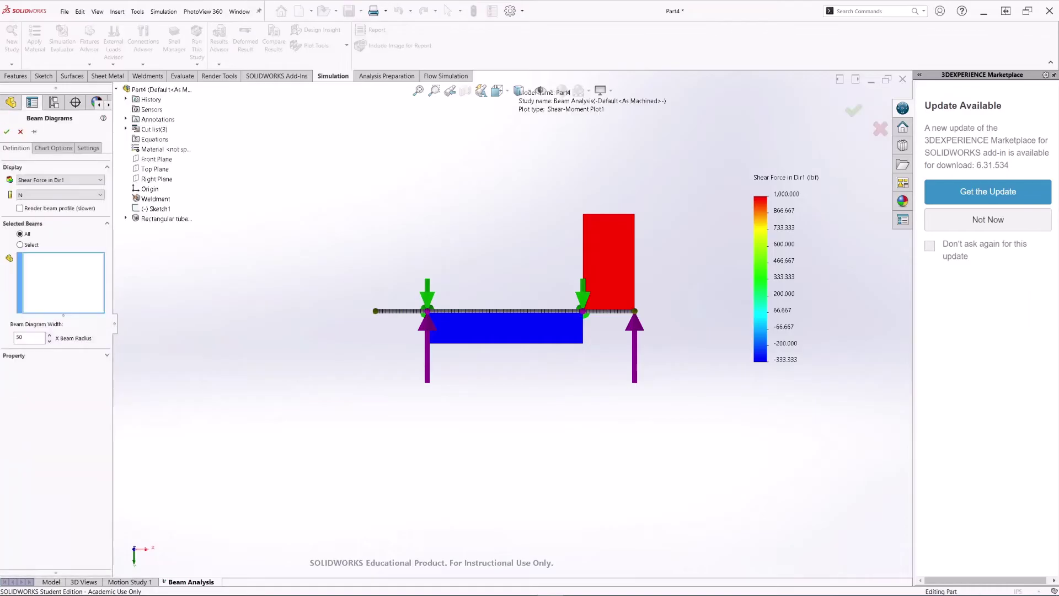
click(40, 181)
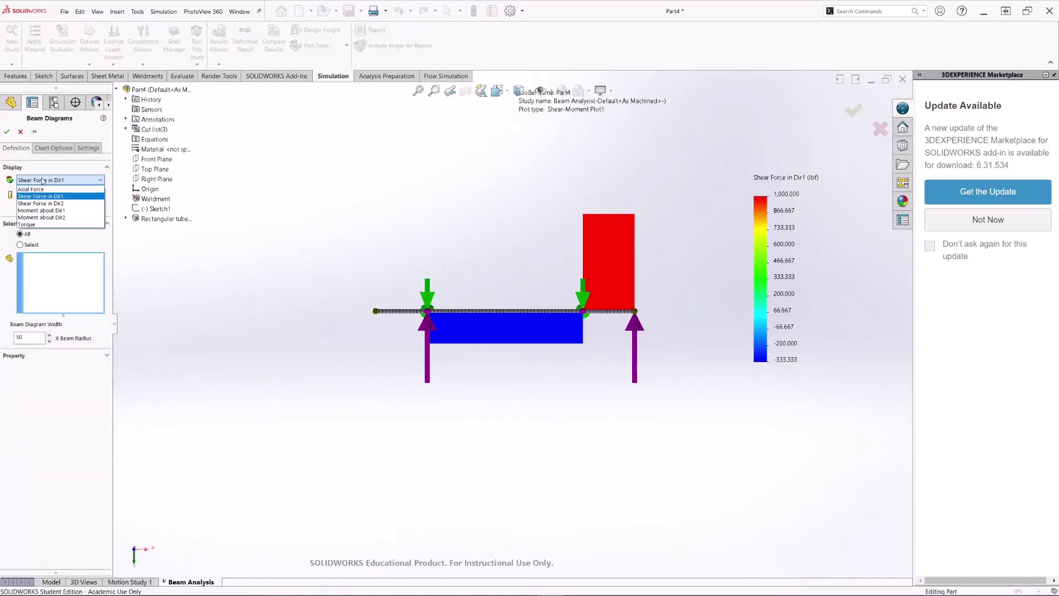
click(46, 219)
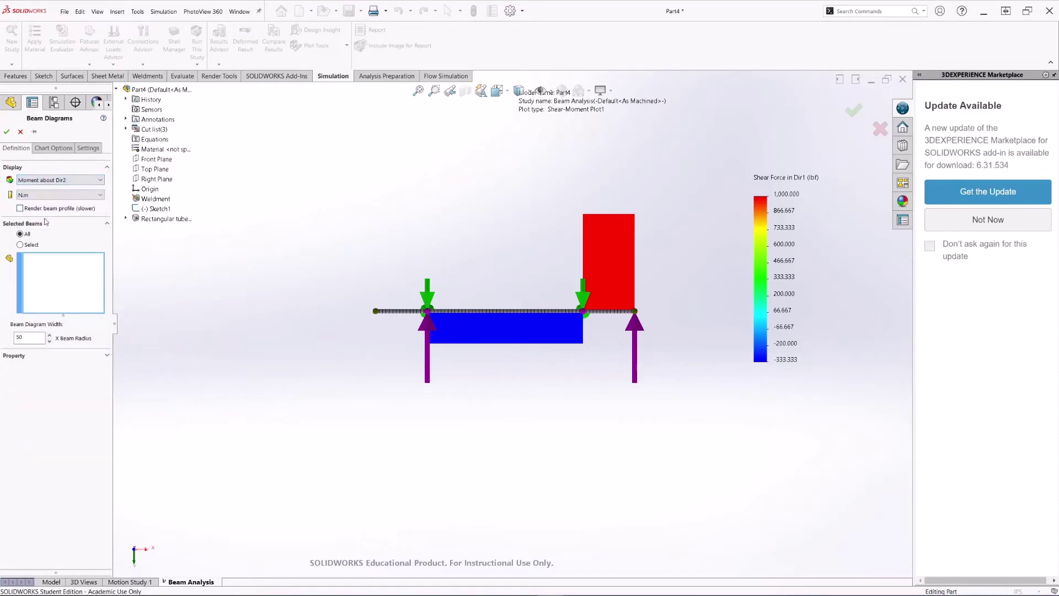
click(51, 197)
click(45, 211)
click(41, 149)
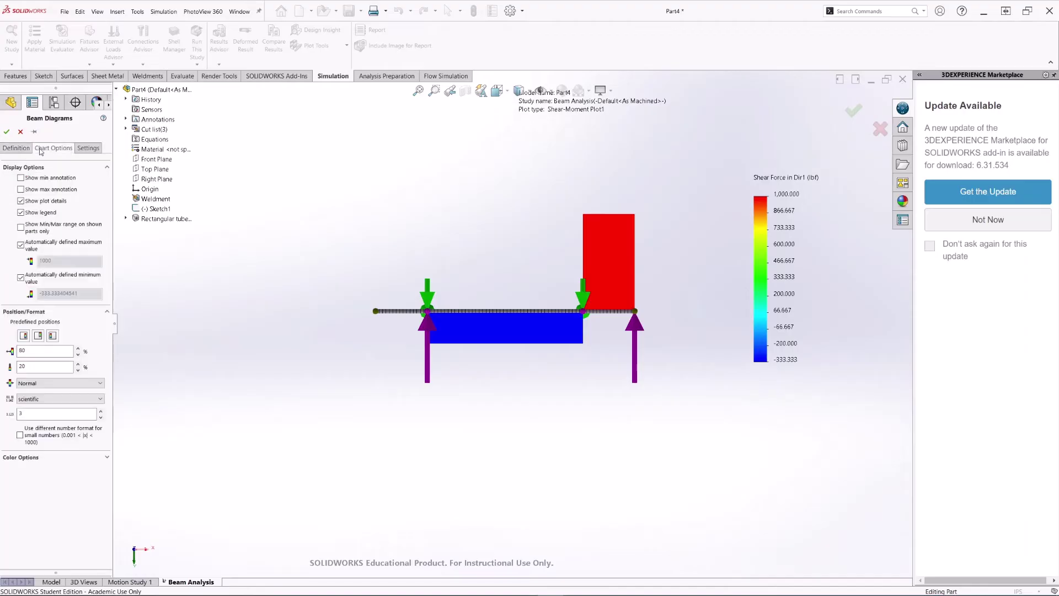
click(34, 399)
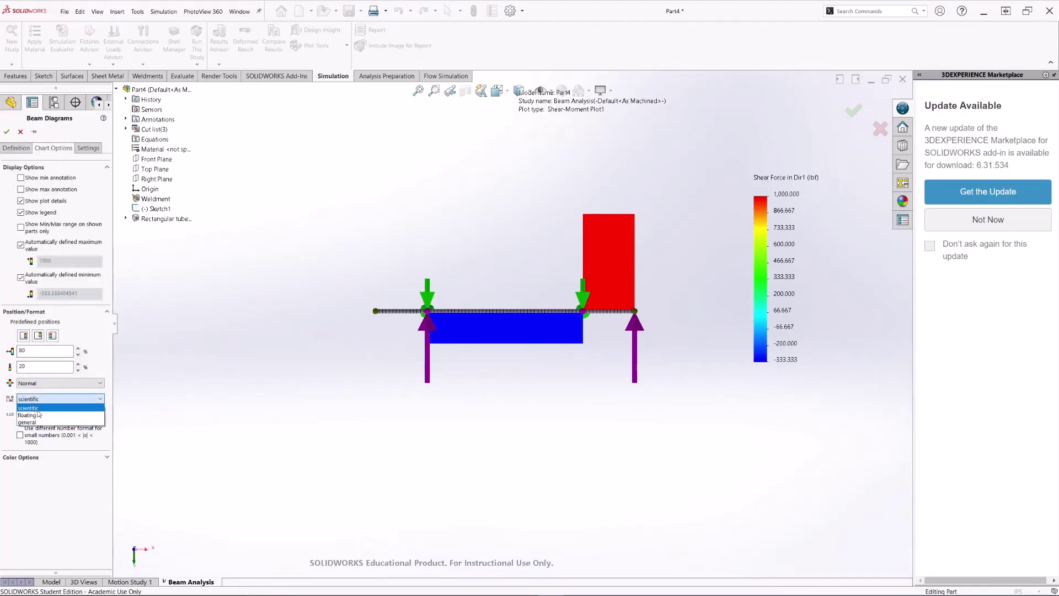
click(34, 415)
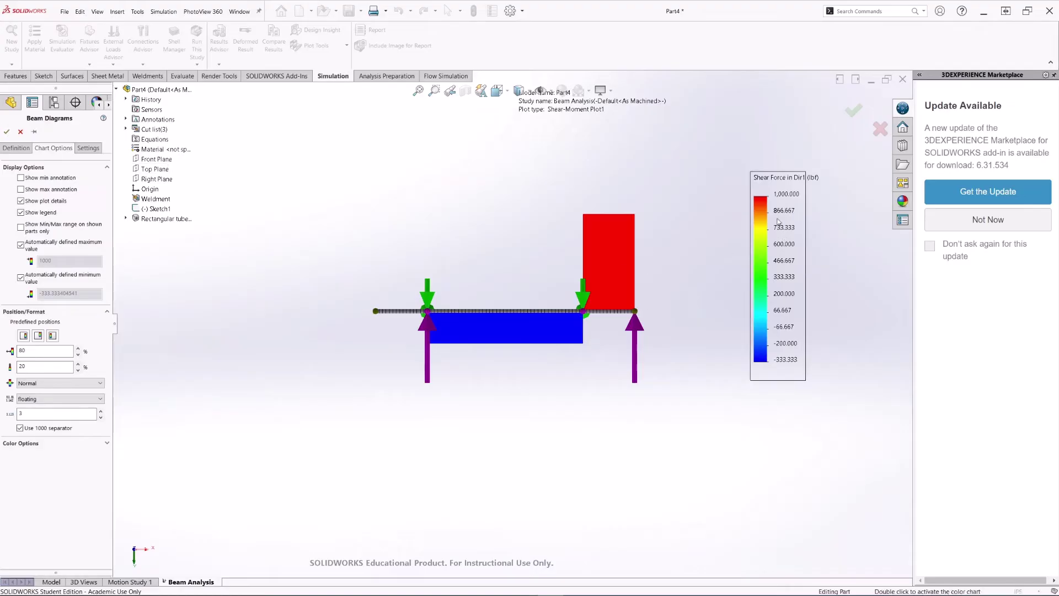
click(6, 132)
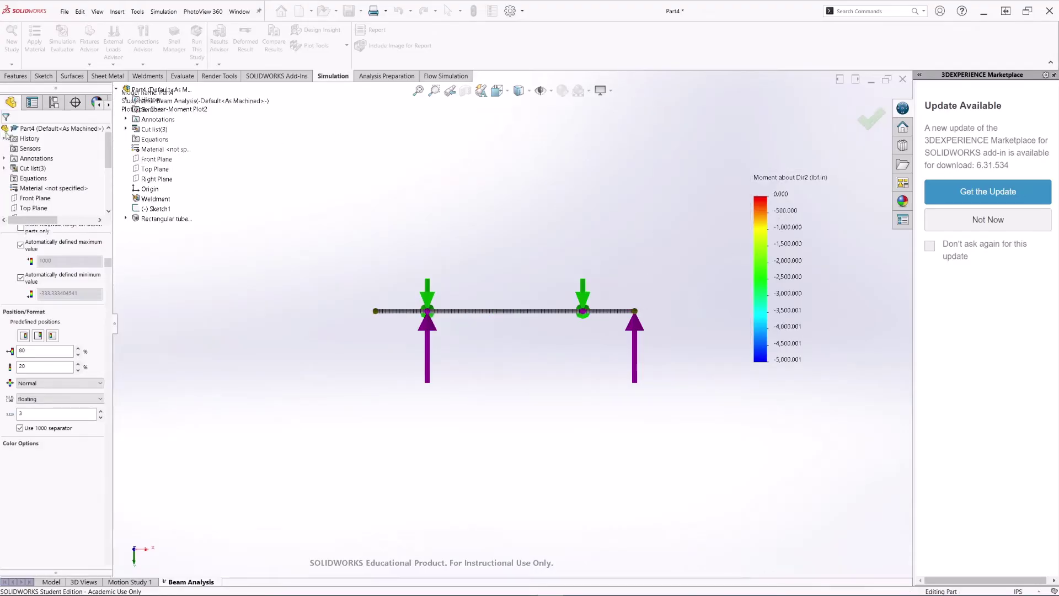
Snap the moment diagram to the Front view so it lies flat along the beam.
middle_drag(523, 256, 452, 419)
key(ctrl+1)
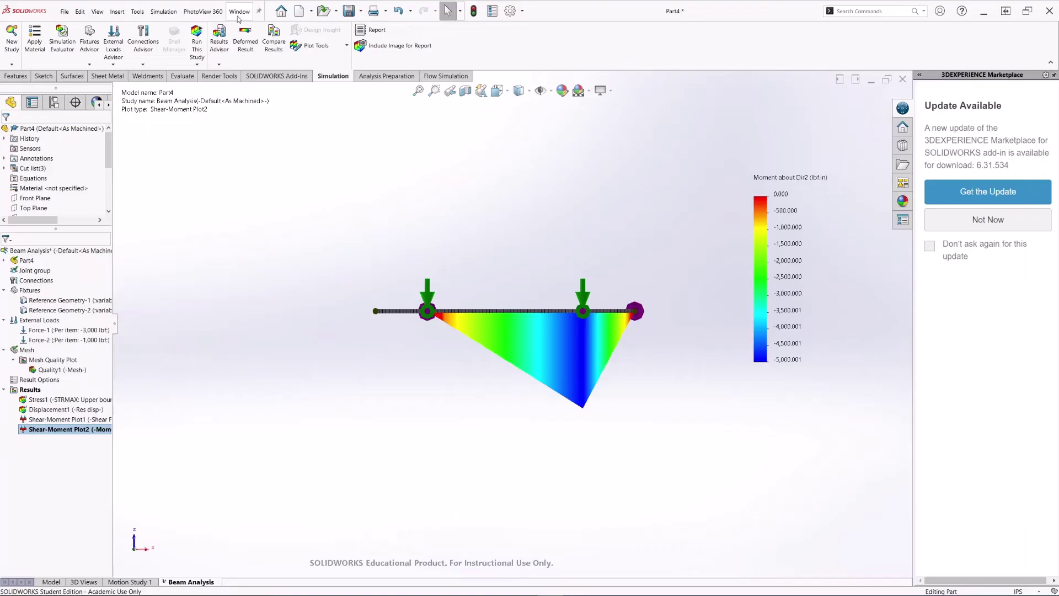
click(32, 390)
right_click(32, 391)
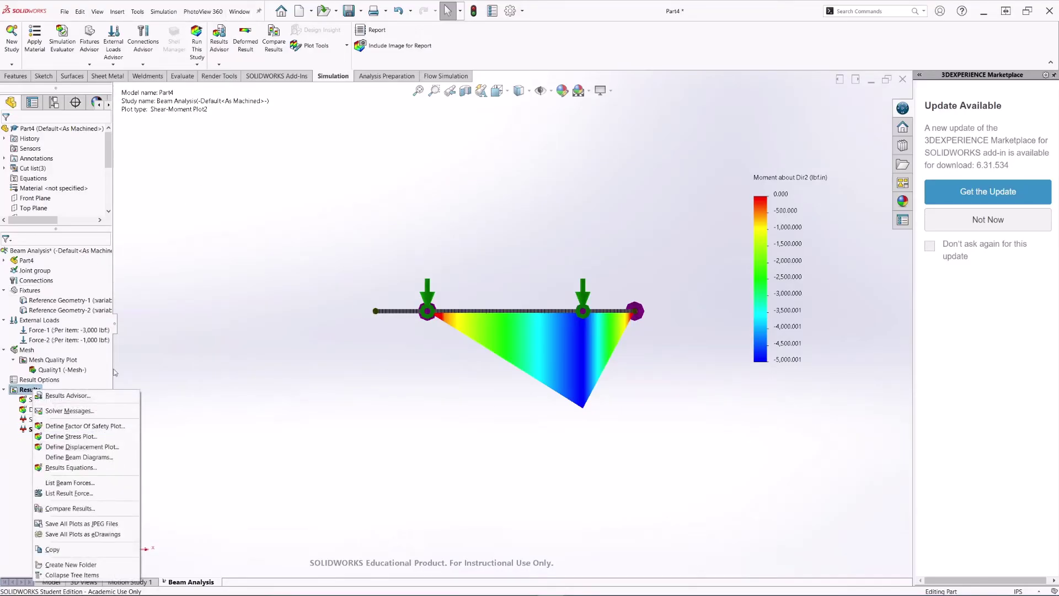
click(221, 312)
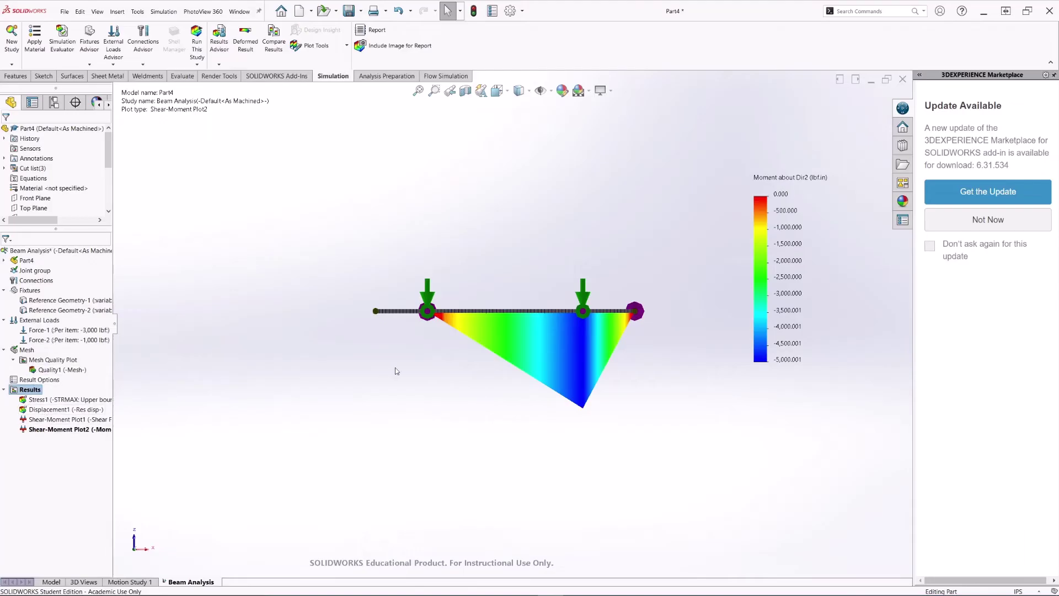
click(239, 11)
Stack two viewports with the shear diagram below, then bring Word's hand calculation over them.
mouse_move(265, 45)
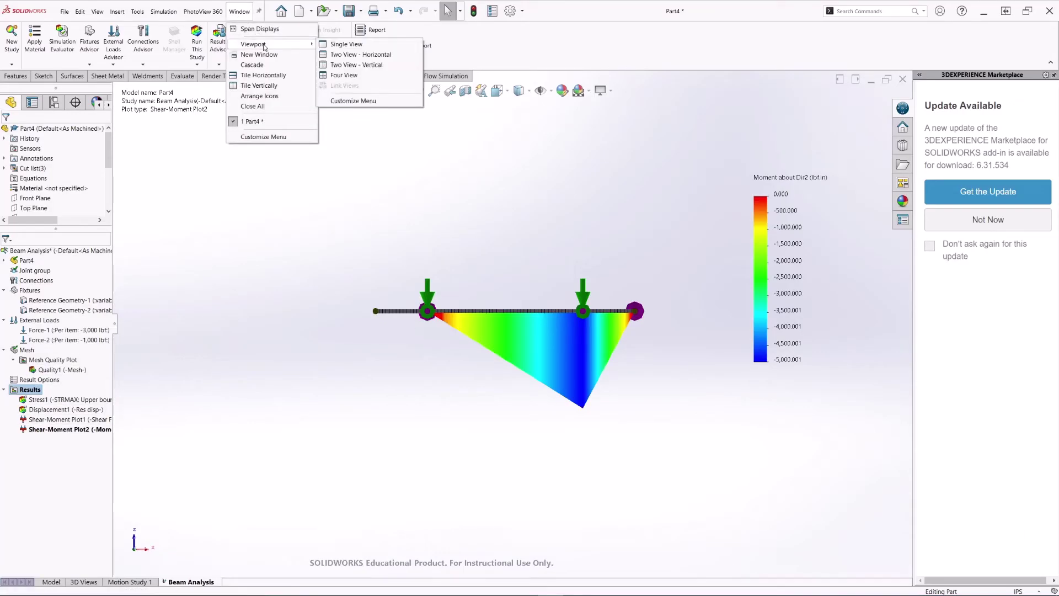
click(355, 55)
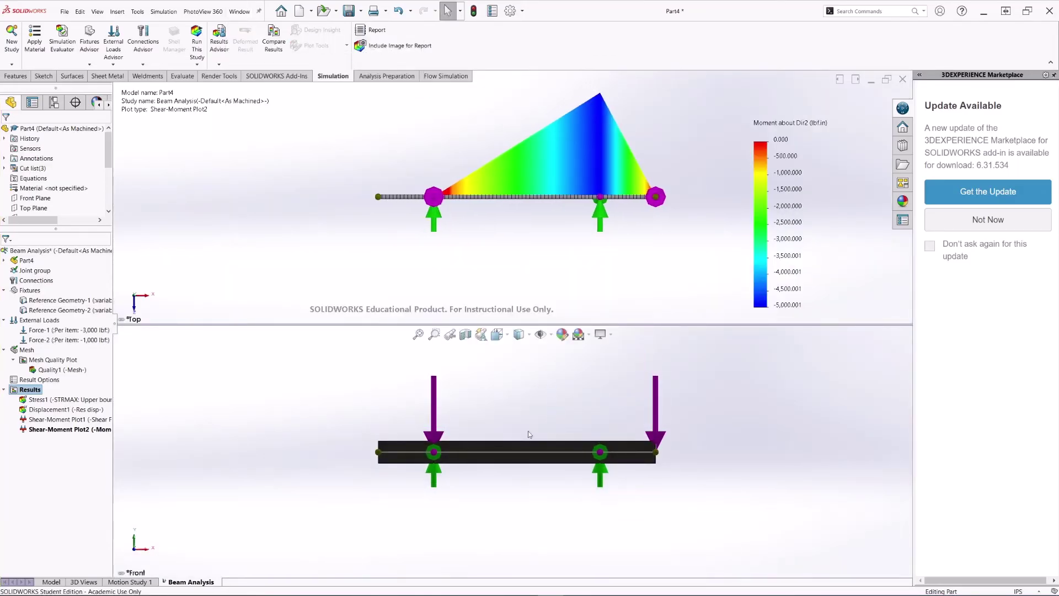
double_click(82, 420)
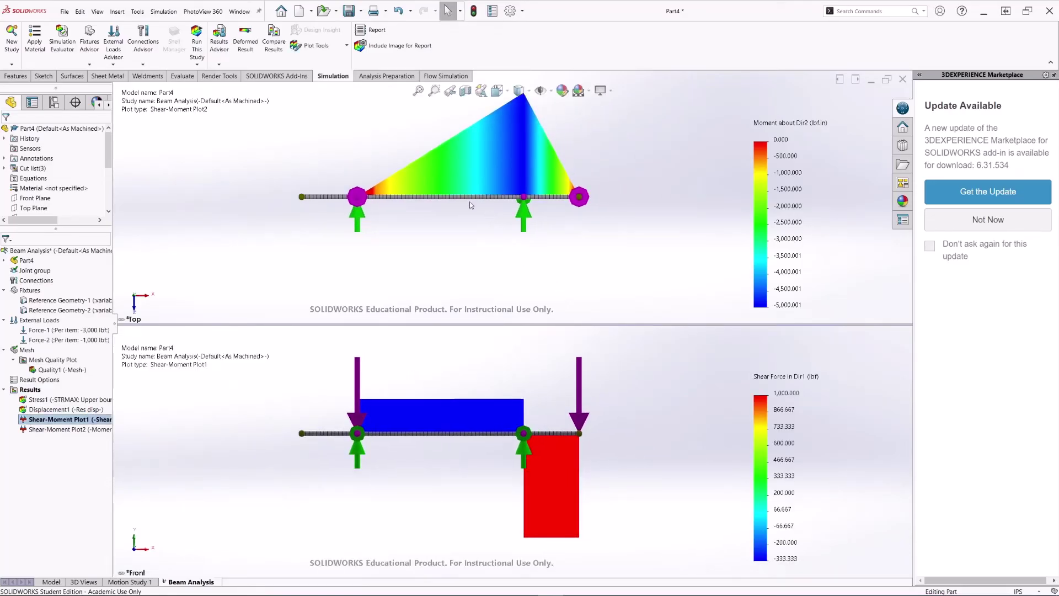
click(133, 304)
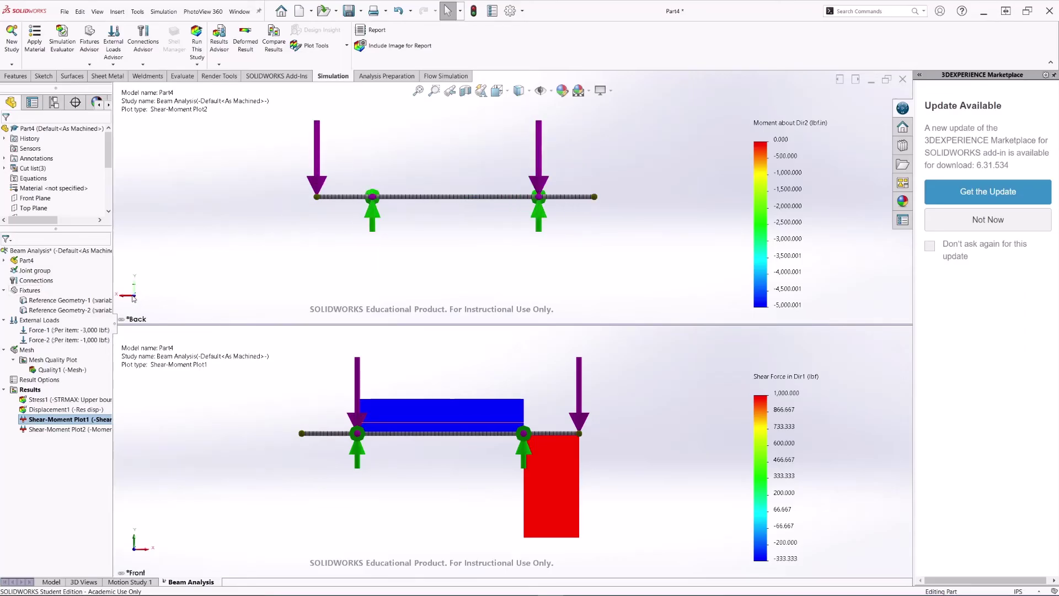
click(133, 294)
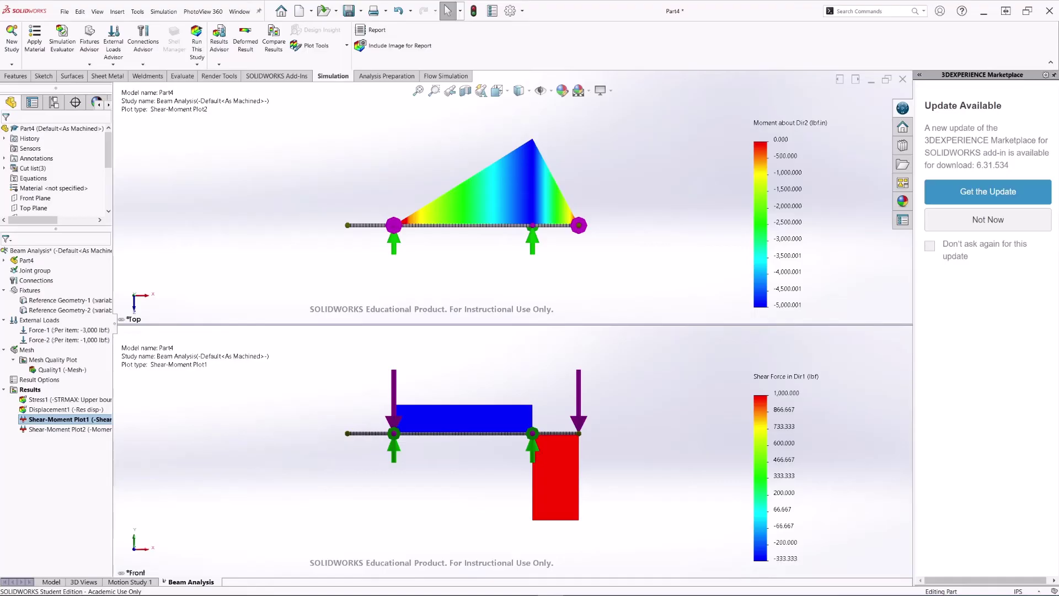
key(alt+Tab)
drag(297, 92, 687, 118)
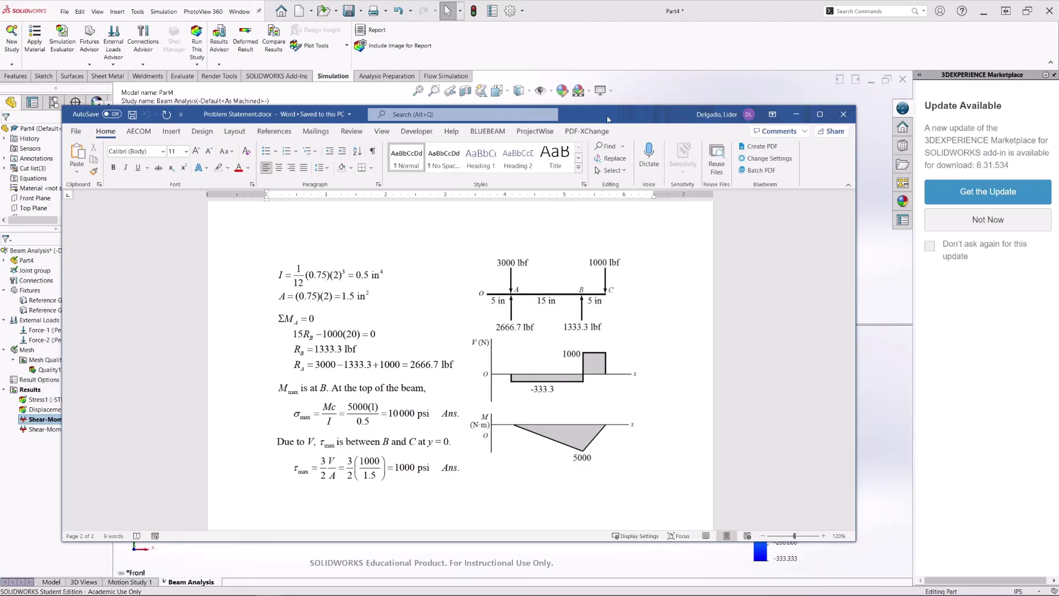
Reposition Word's hand calculation to compare against the plots, then minimize it.
click(796, 114)
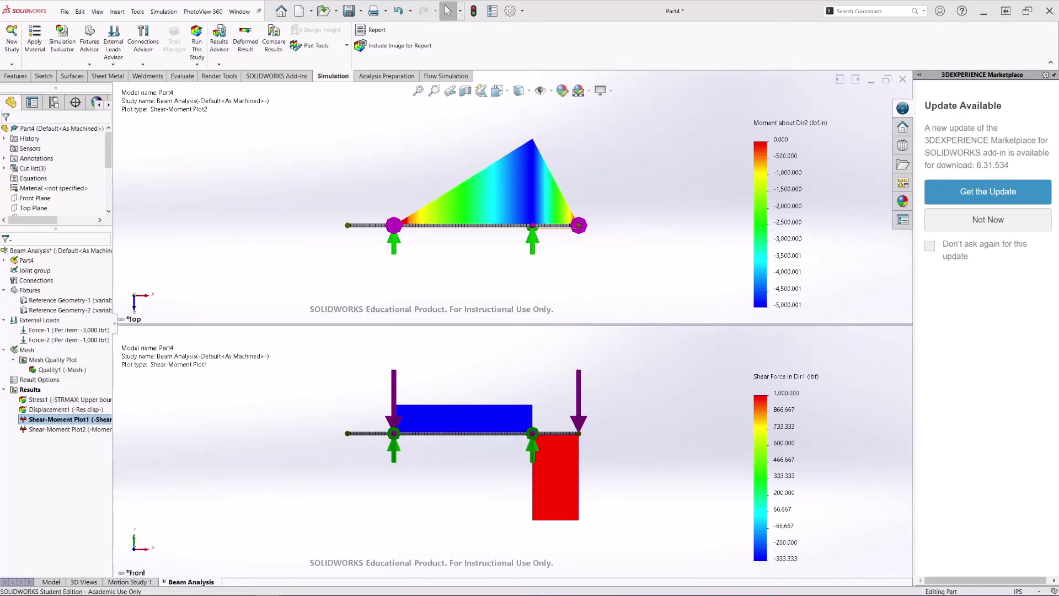
key(alt+Tab)
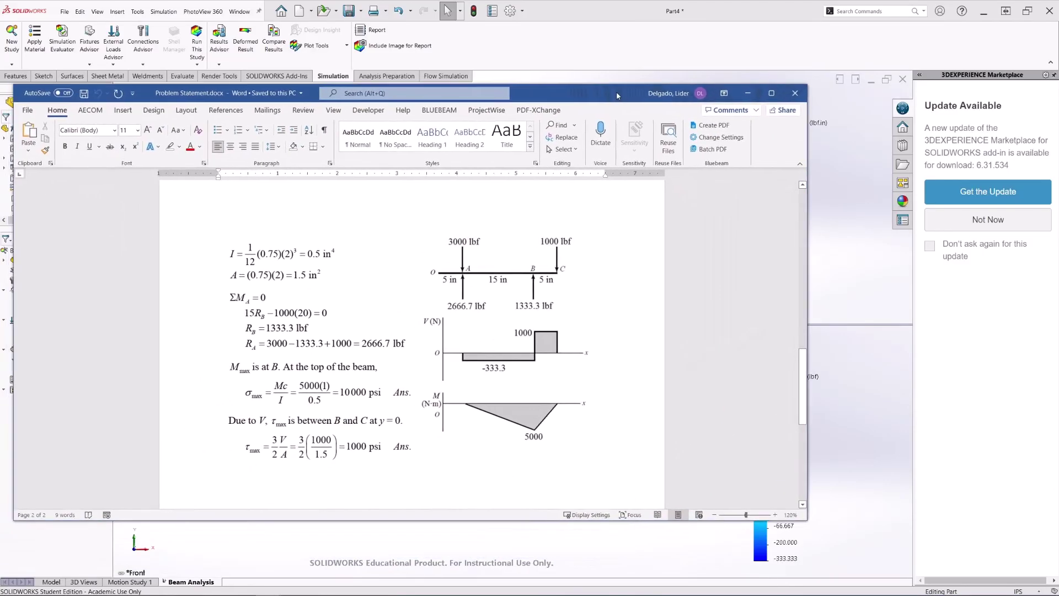
drag(616, 96, 668, 191)
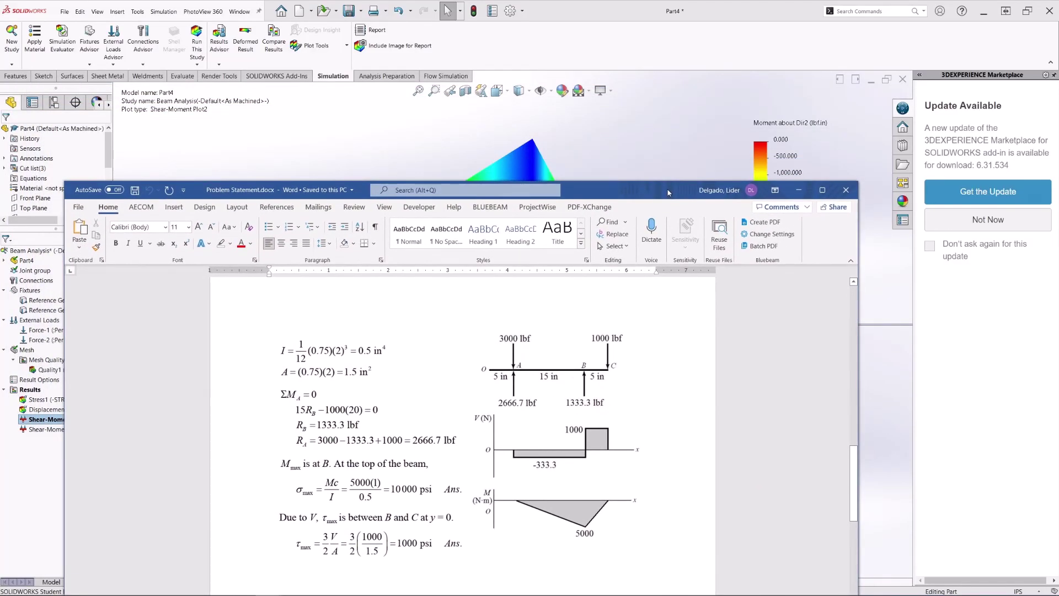
drag(669, 192, 672, 183)
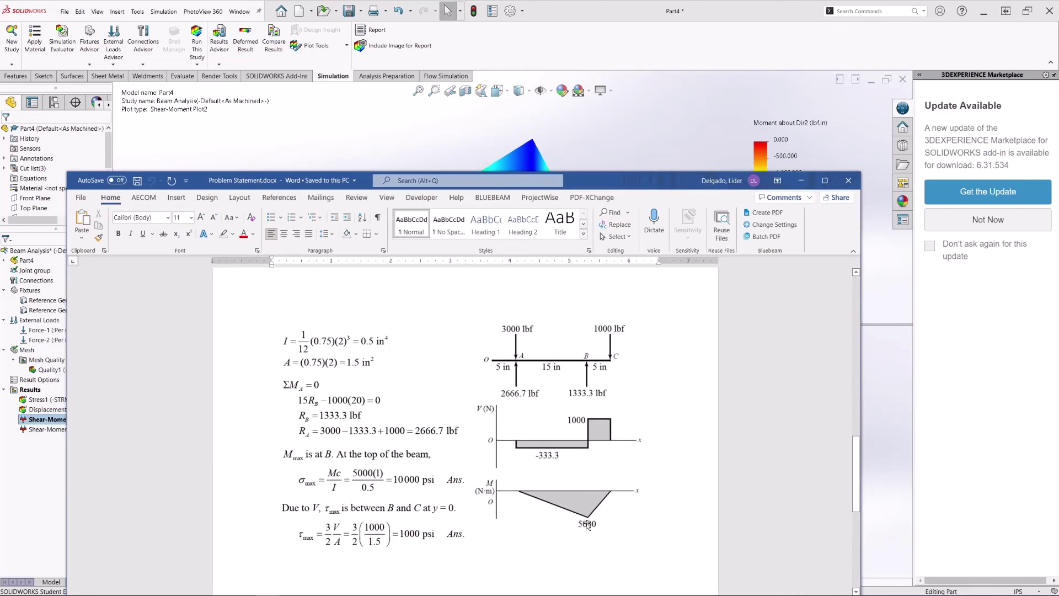
click(801, 180)
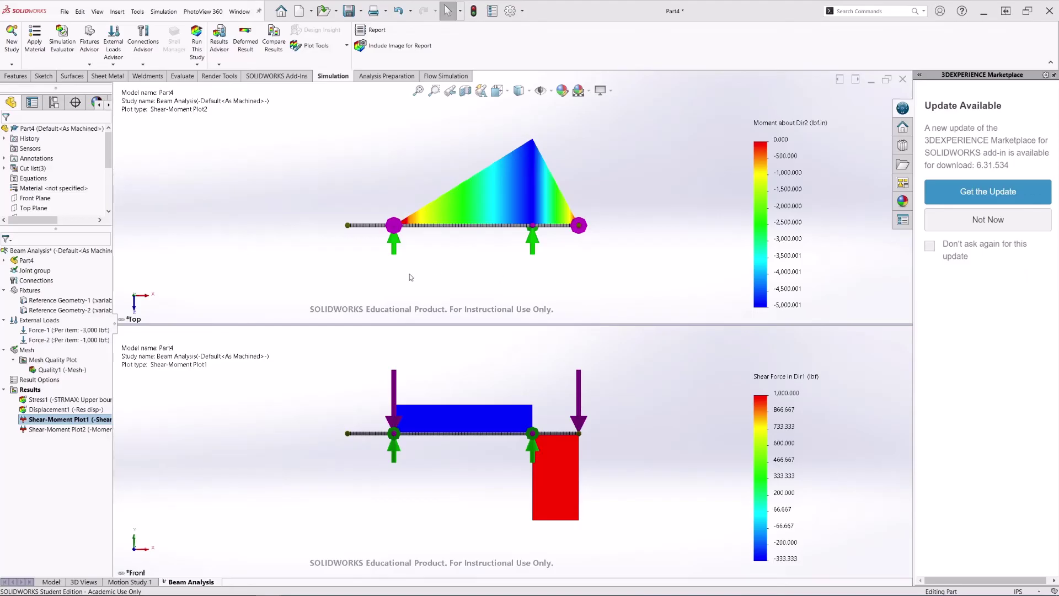
right_click(38, 391)
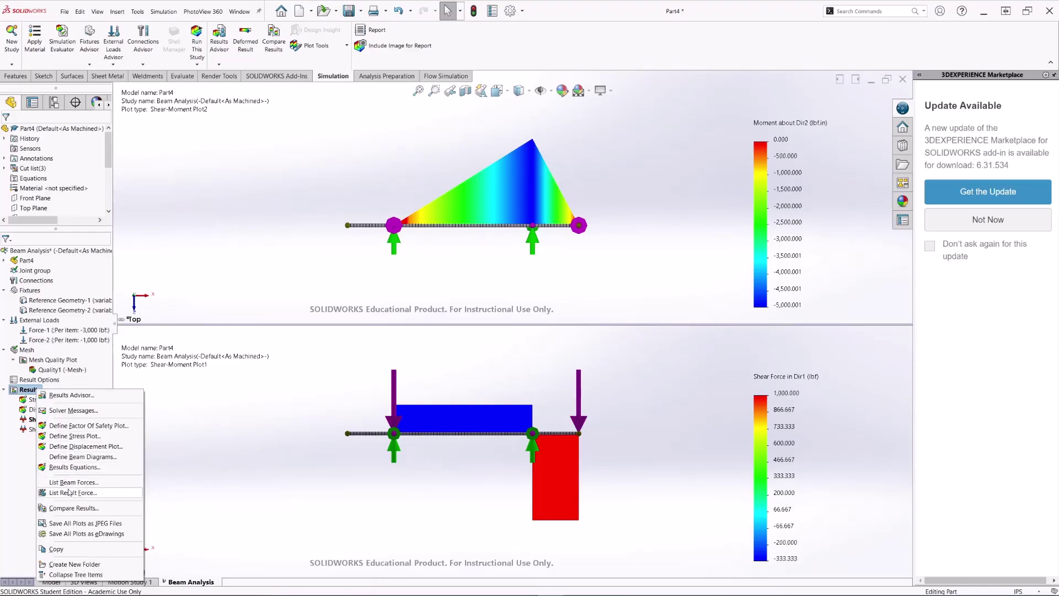
click(339, 257)
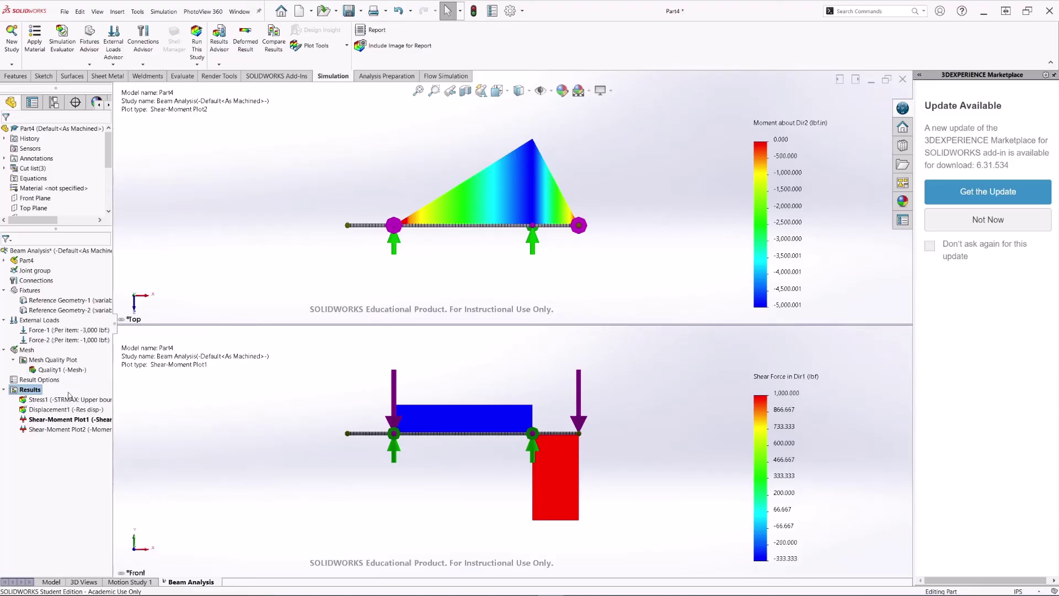
right_click(37, 393)
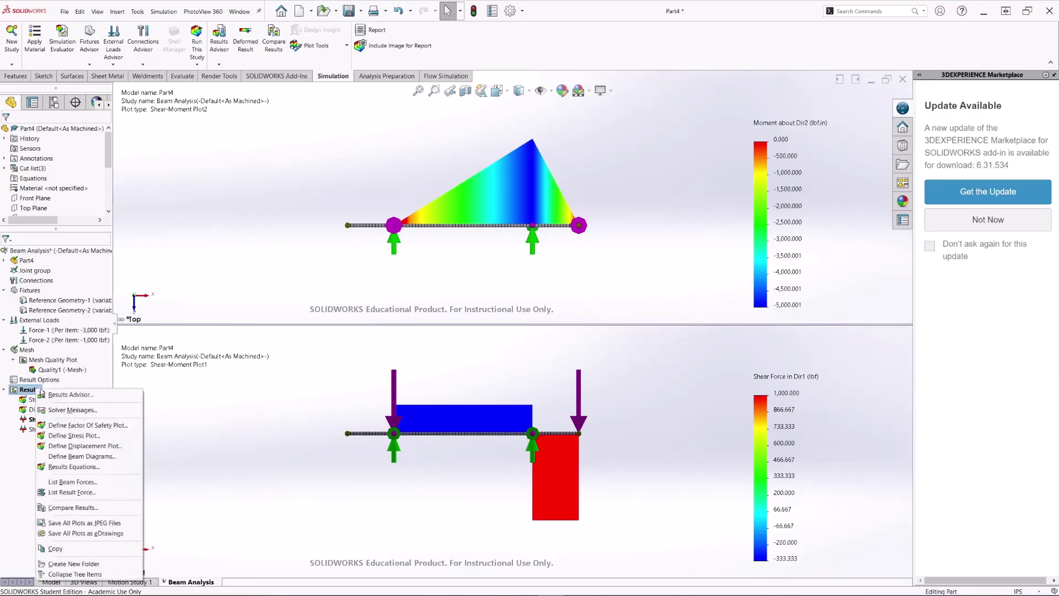
click(86, 496)
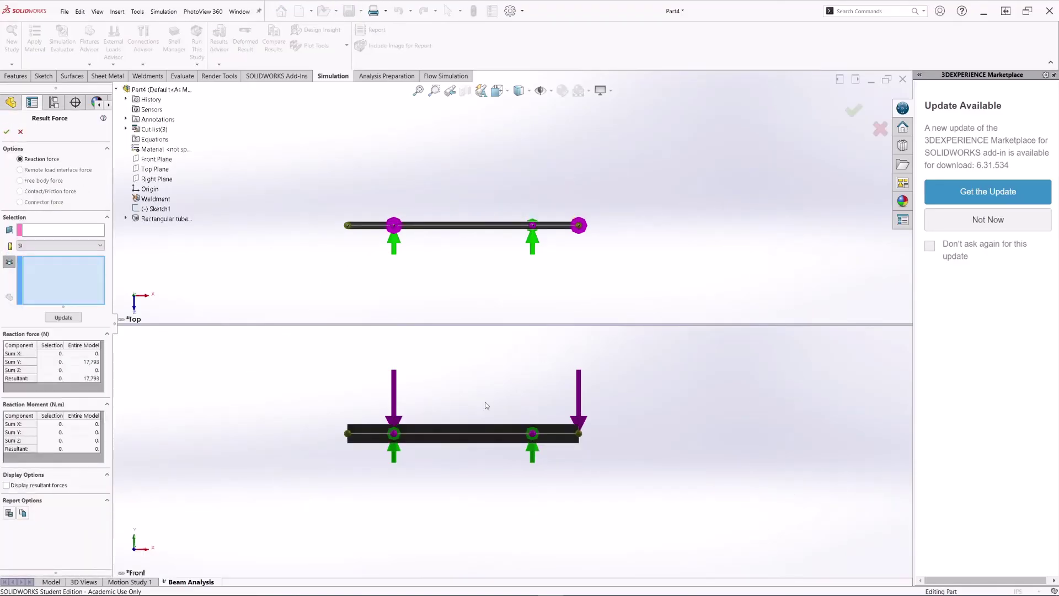
click(881, 131)
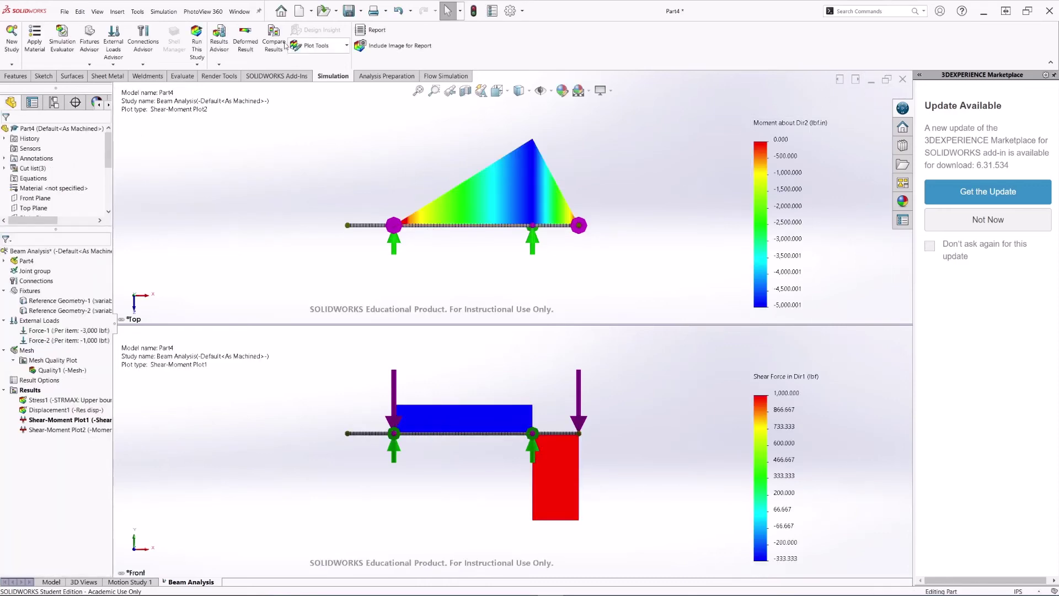
click(239, 11)
mouse_move(313, 44)
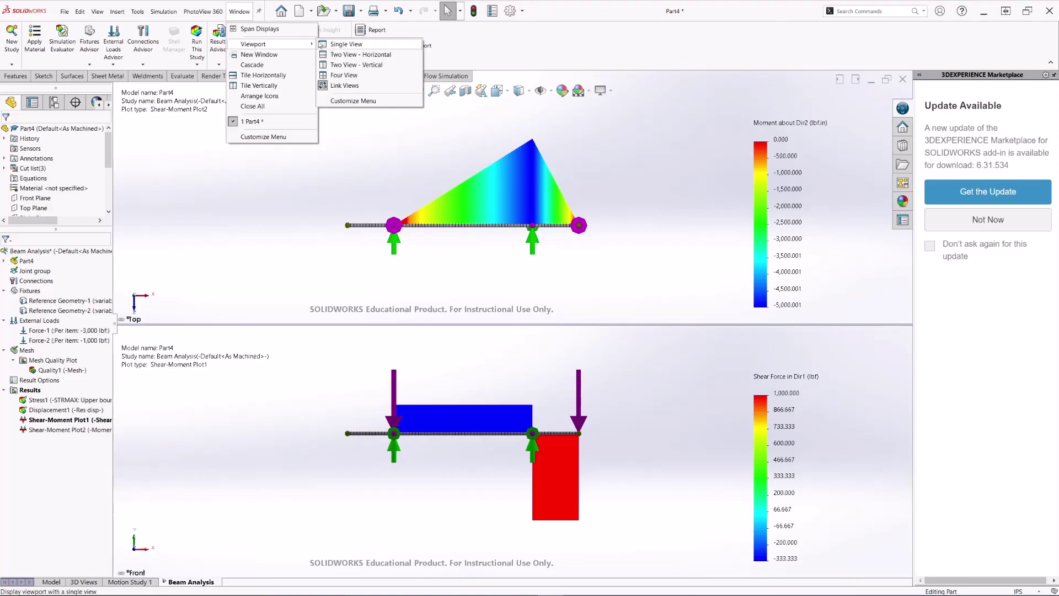
Switch to a single view of the Moment about Dir2 plot and open the List Result Force listing.
click(346, 44)
middle_drag(401, 359, 468, 431)
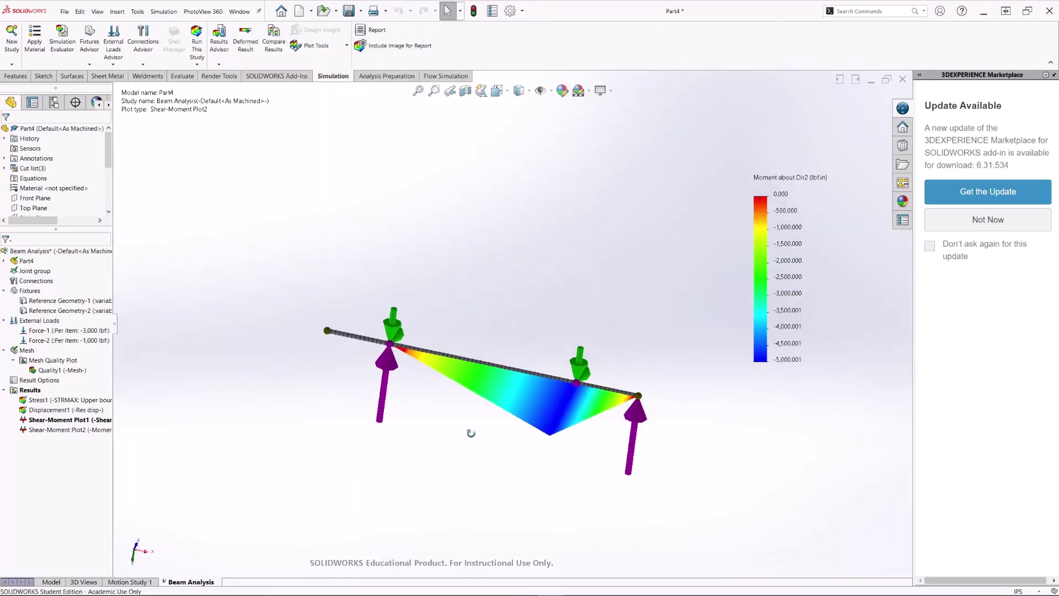
right_click(39, 394)
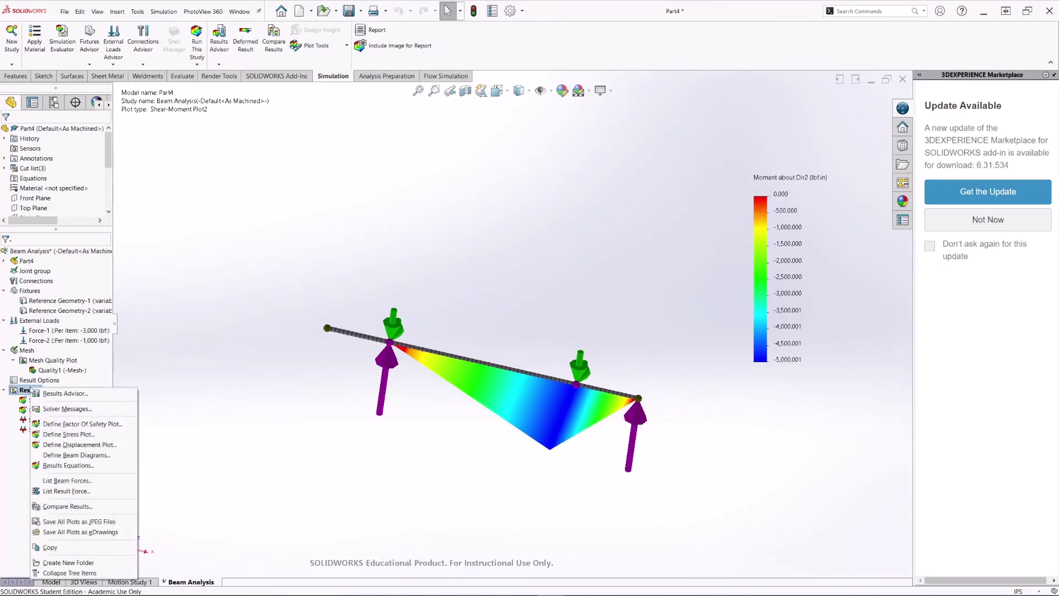
click(67, 491)
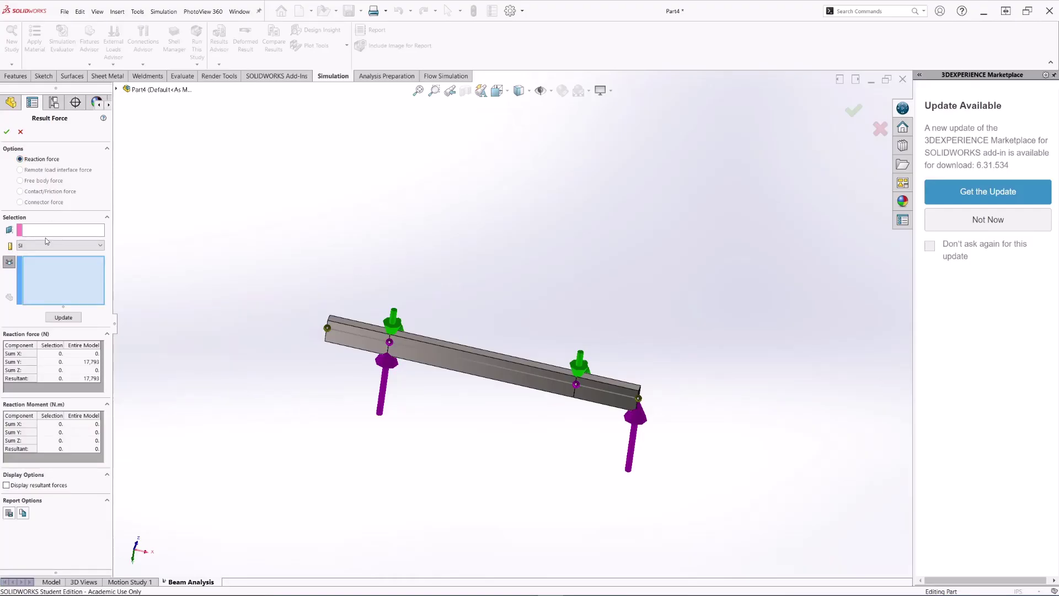
In isometric view, compute reactions at Joint<5,1> and Joint<8,1>: 1.19e+04 N and 5.93e+03 N.
middle_drag(516, 415, 555, 430)
key(ctrl+7)
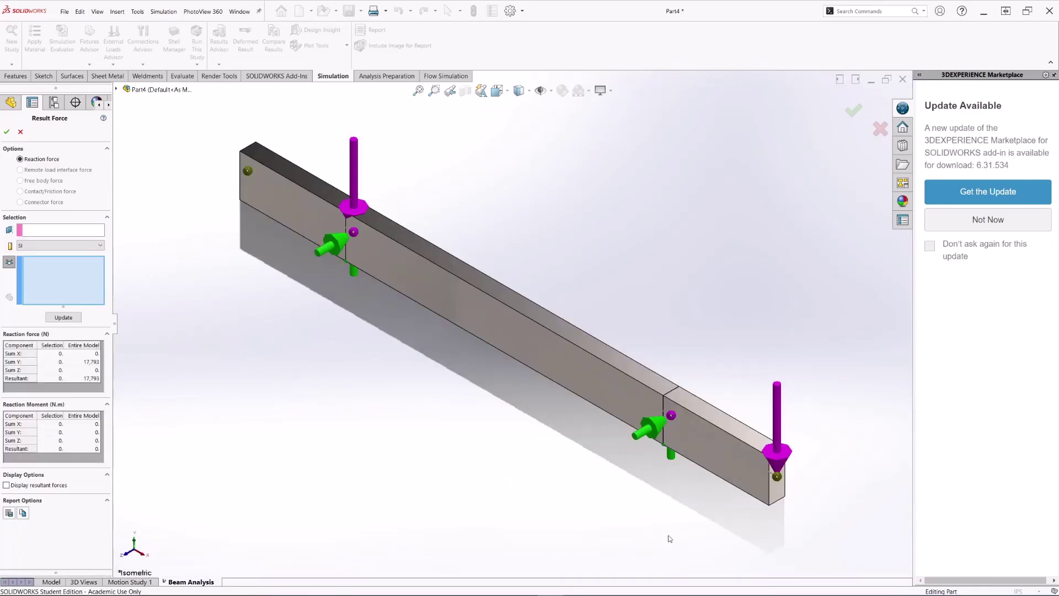
click(354, 232)
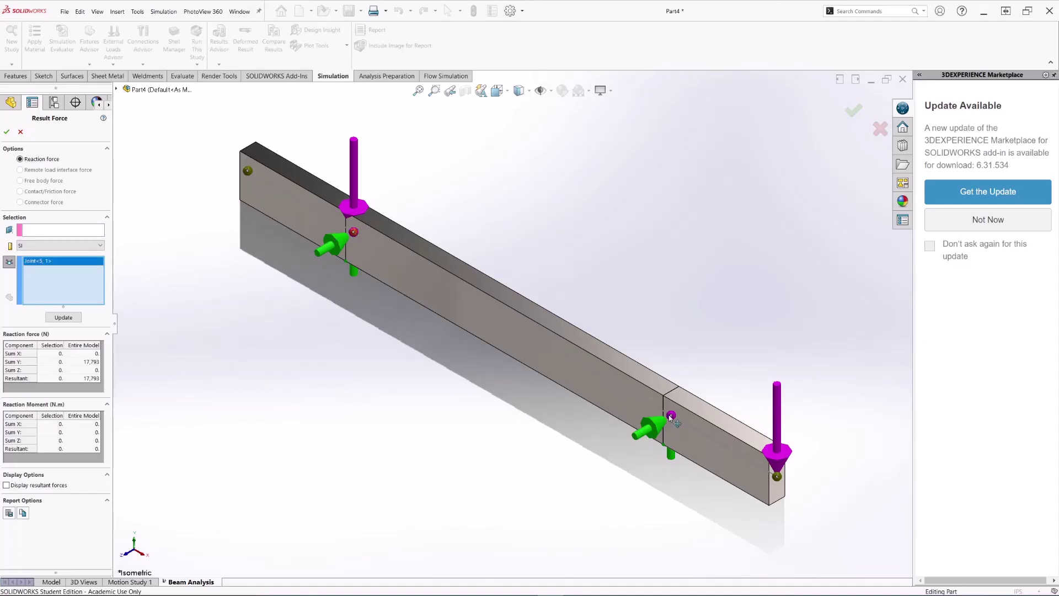
click(671, 416)
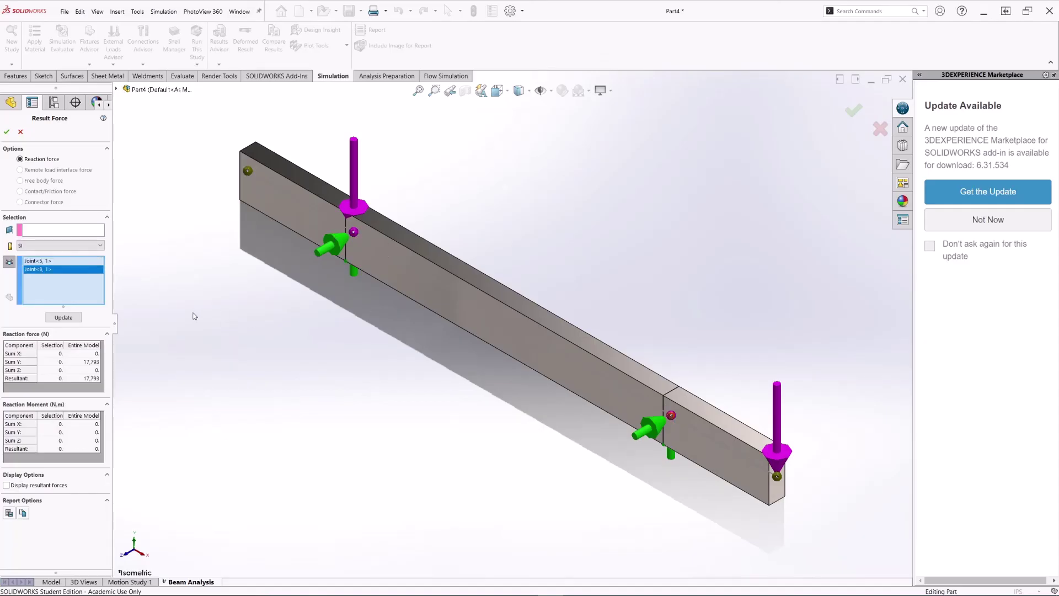
click(63, 317)
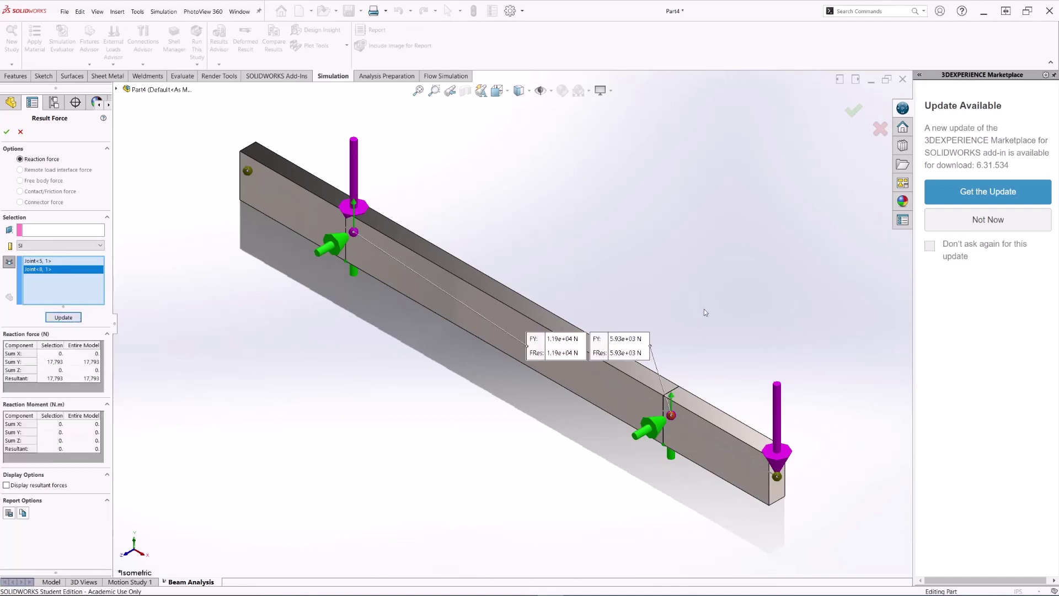
Move the 1.19e+04 N and 5.93e+03 N callouts clear of the beam and open the units list.
drag(547, 351, 329, 353)
drag(590, 355, 521, 439)
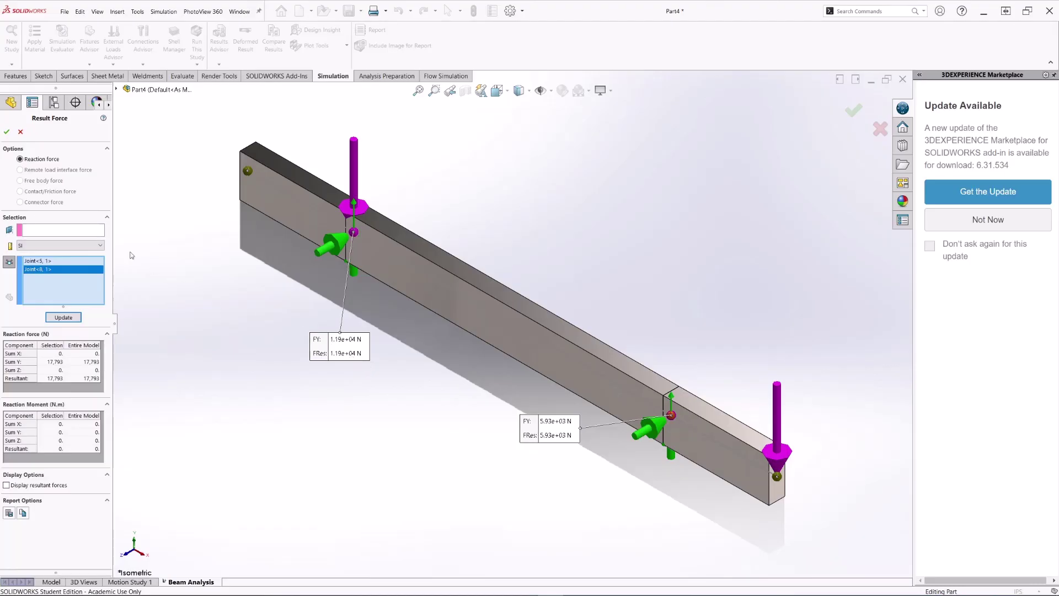
click(51, 246)
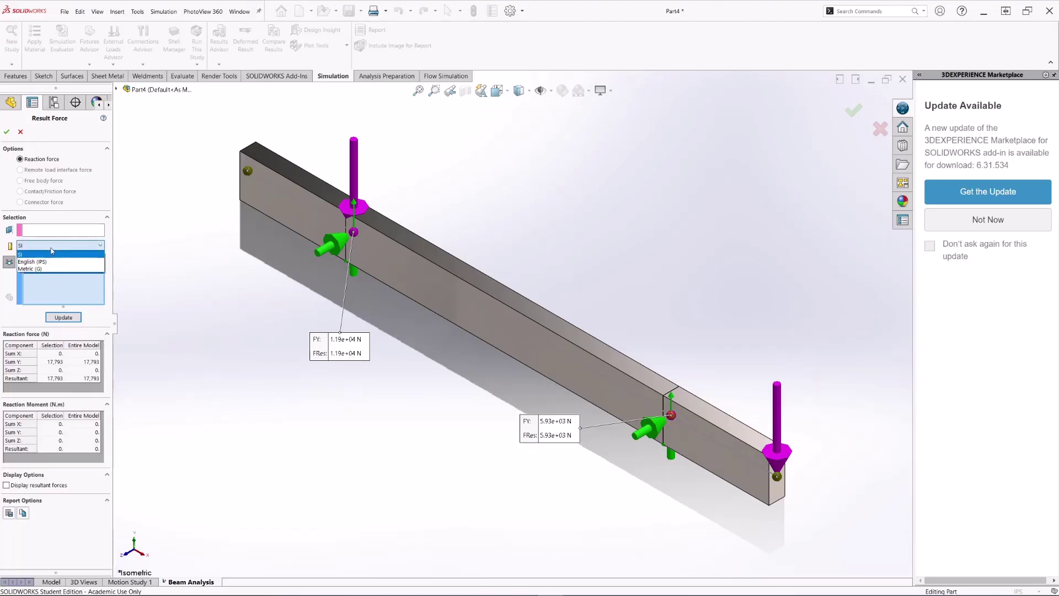
Report reactions in English (IPS) units (2.67e+03 and 1.33e+03 lbf), reposition the callouts, and switch to Word.
click(52, 262)
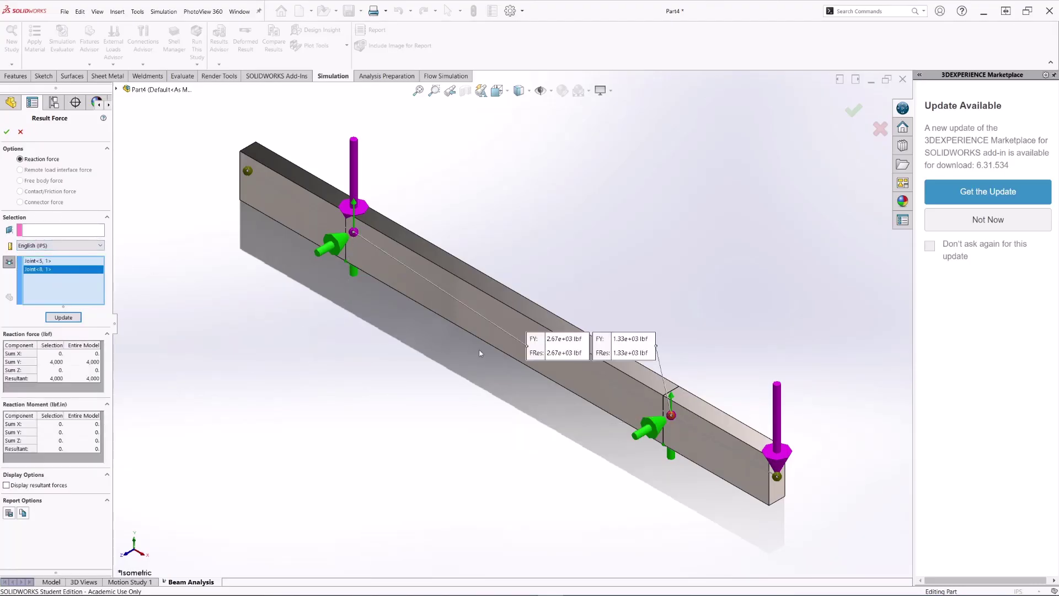
drag(555, 354, 317, 372)
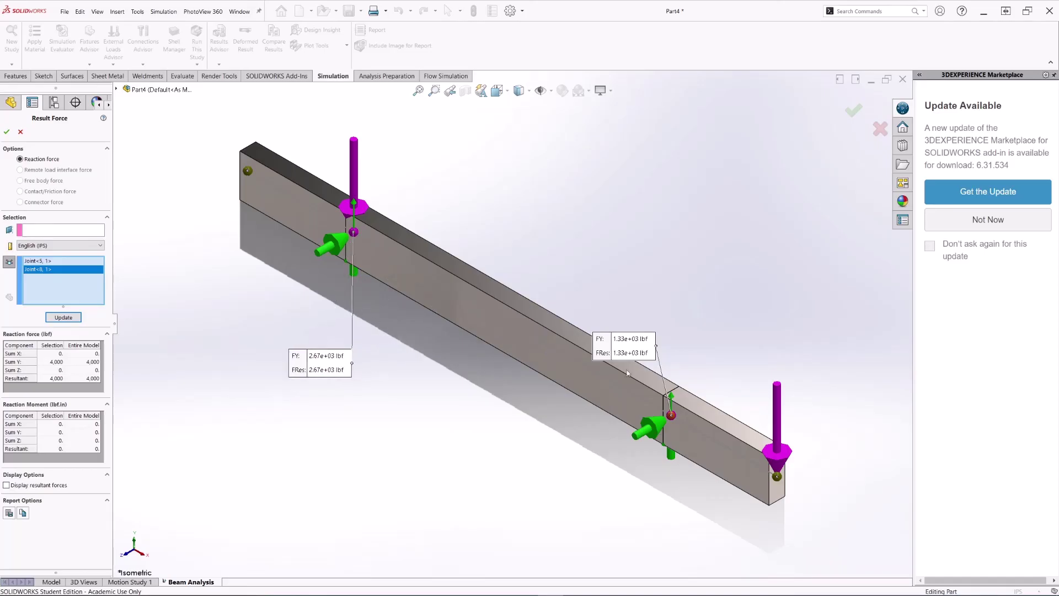
drag(604, 356, 550, 450)
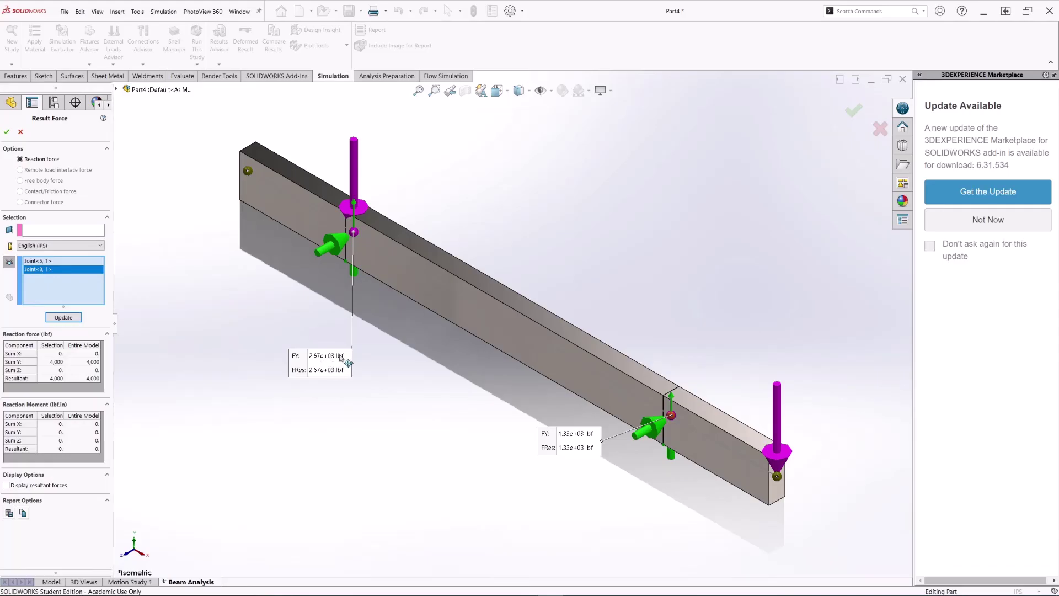
drag(580, 444, 580, 463)
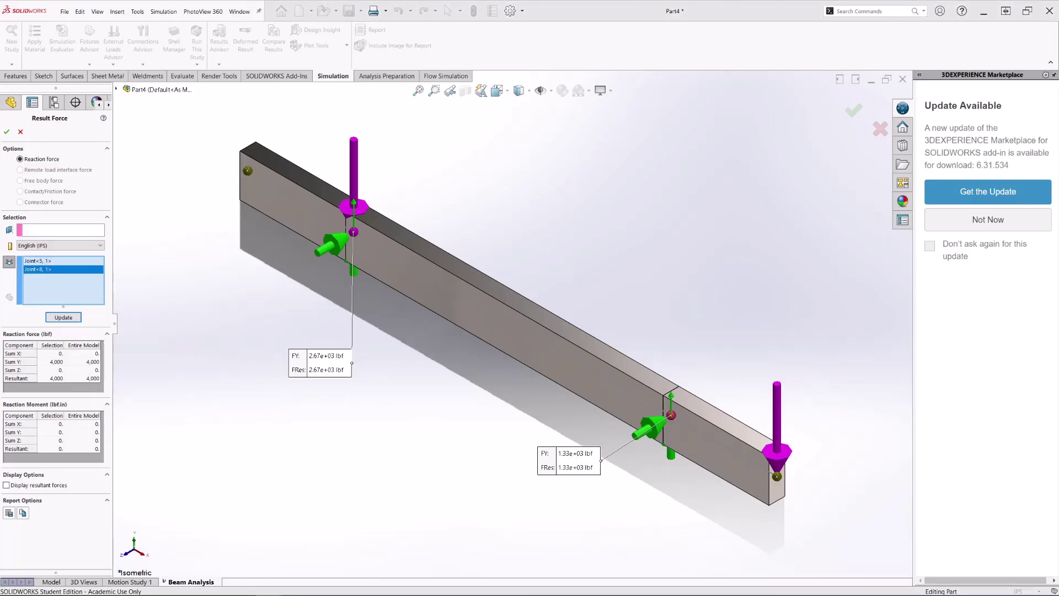
key(alt+Tab)
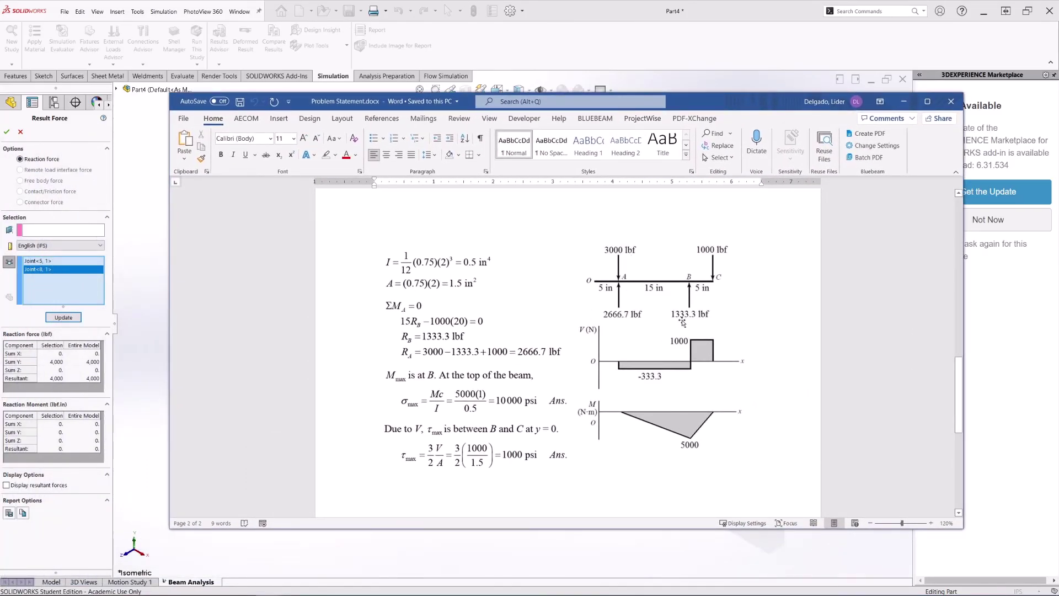
Minimize the Word hand calculation and zoom out on the beam with its 2.67e+03 and 1.33e+03 lbf callouts.
drag(768, 101, 159, 177)
click(294, 178)
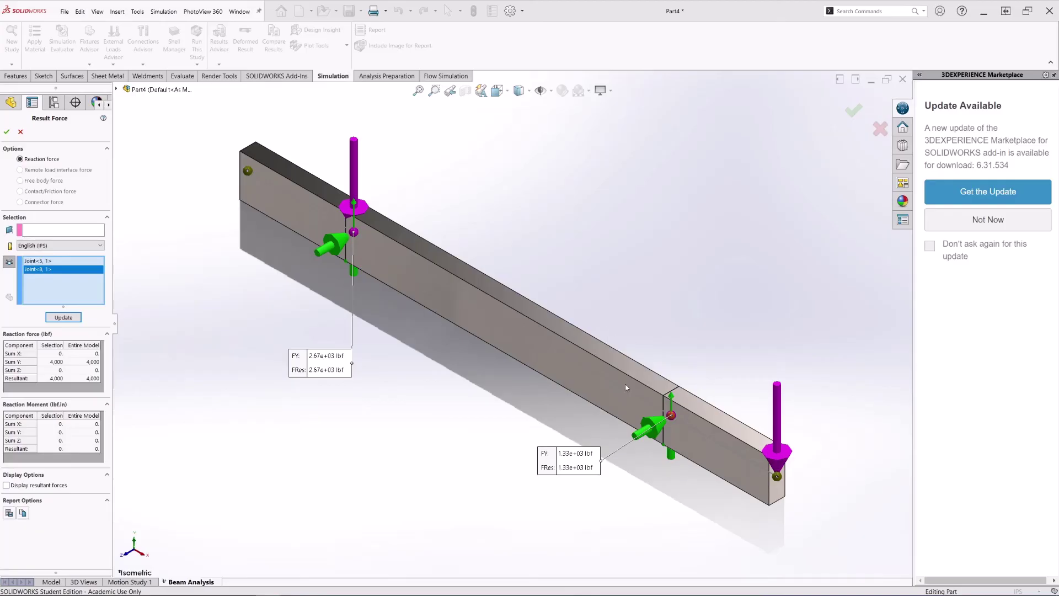
scroll(648, 434, up, 3)
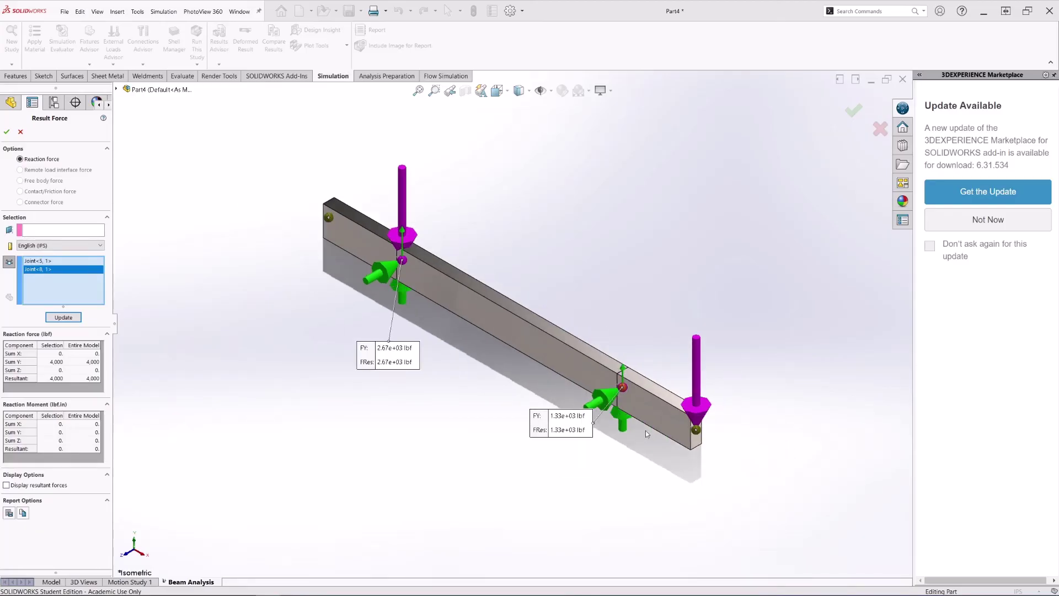